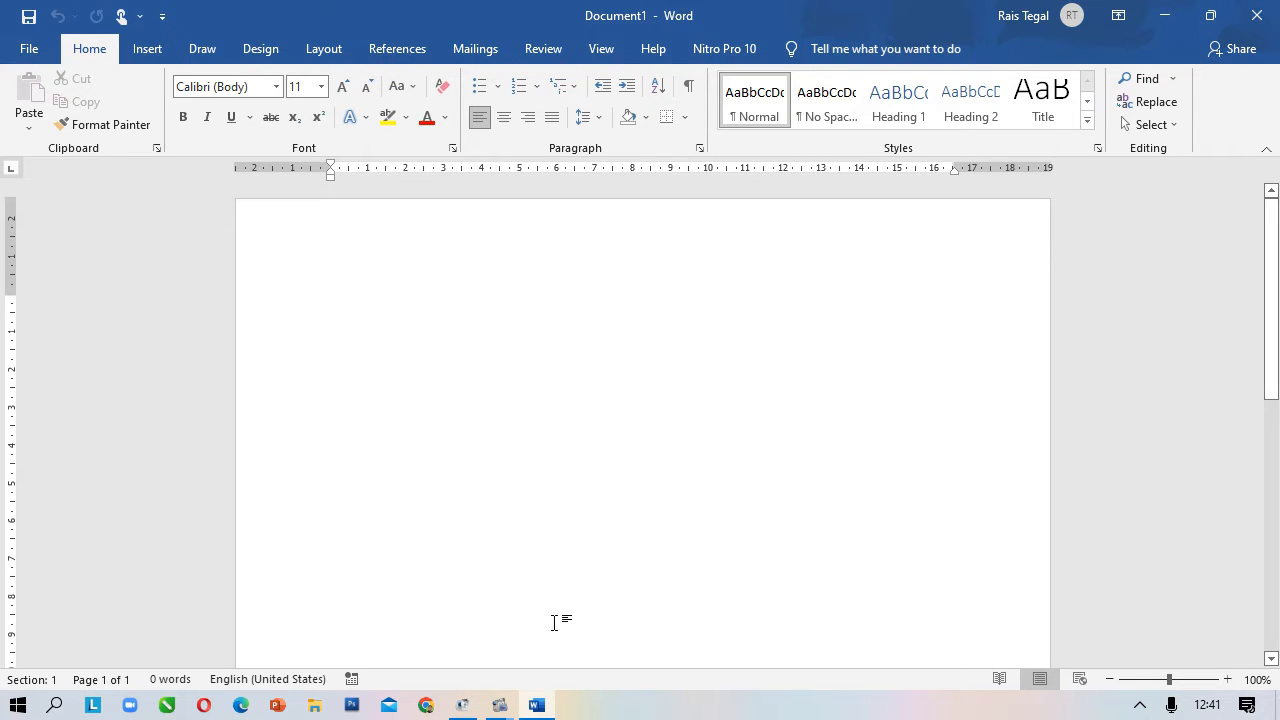
Switch to Chrome, dismiss the antivirus notice and open google.com.
click(428, 707)
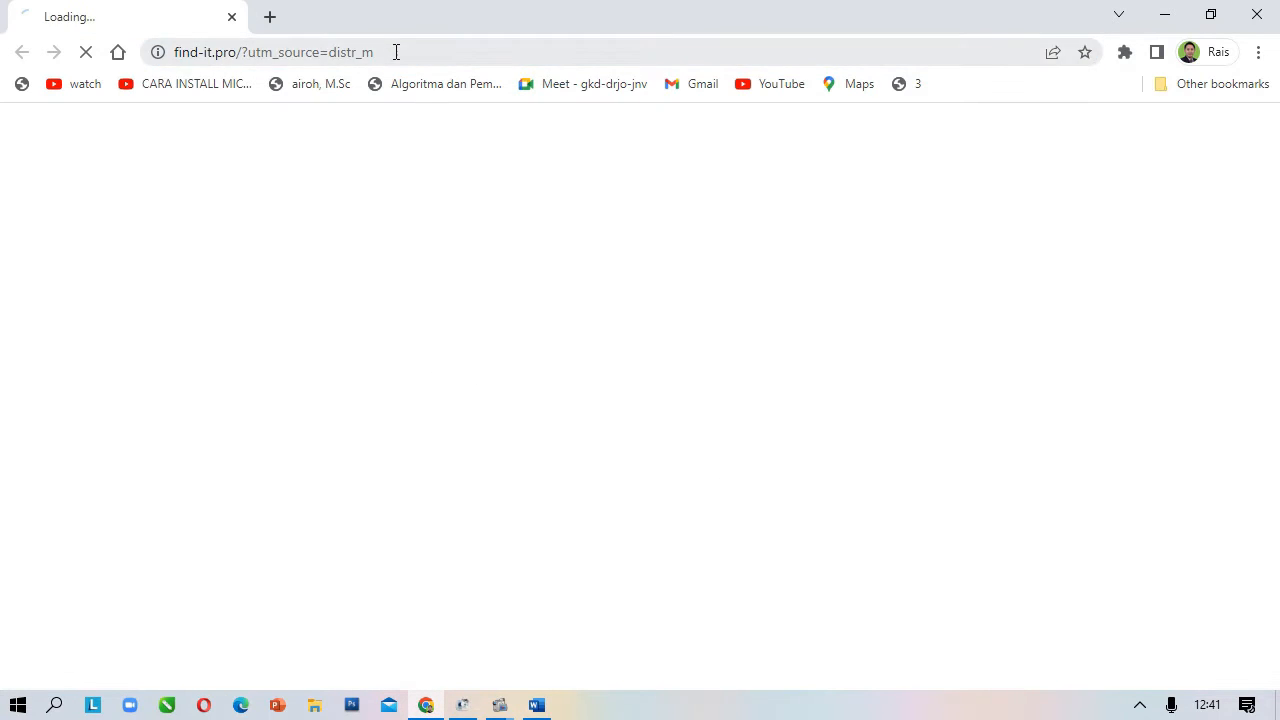
click(393, 53)
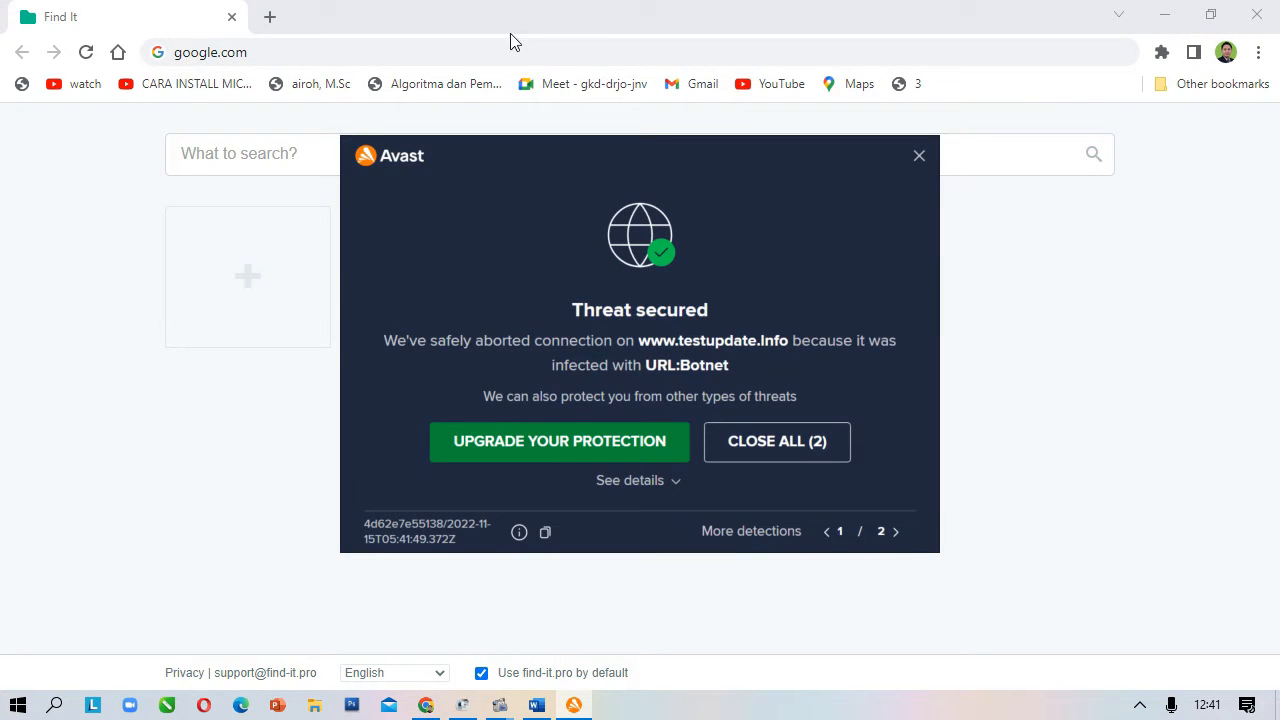
click(919, 155)
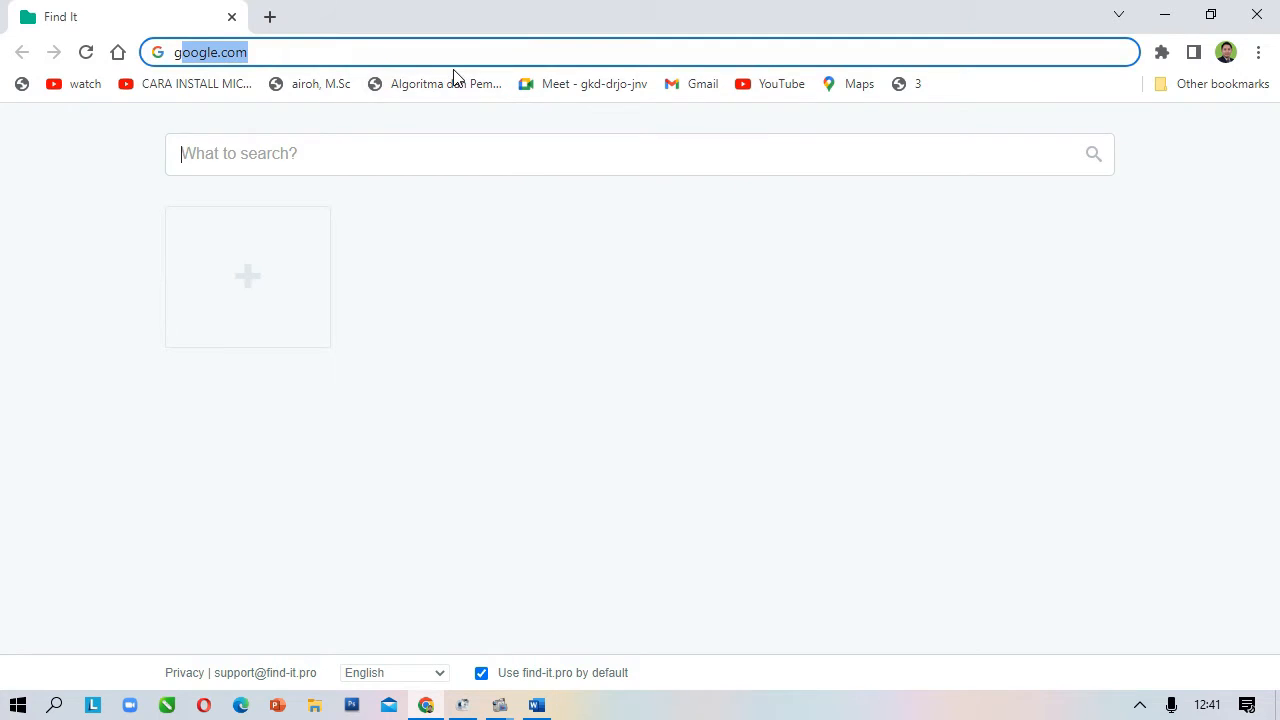
key(Return)
Search Google for "logo pkk kota tegal".
text(lo)
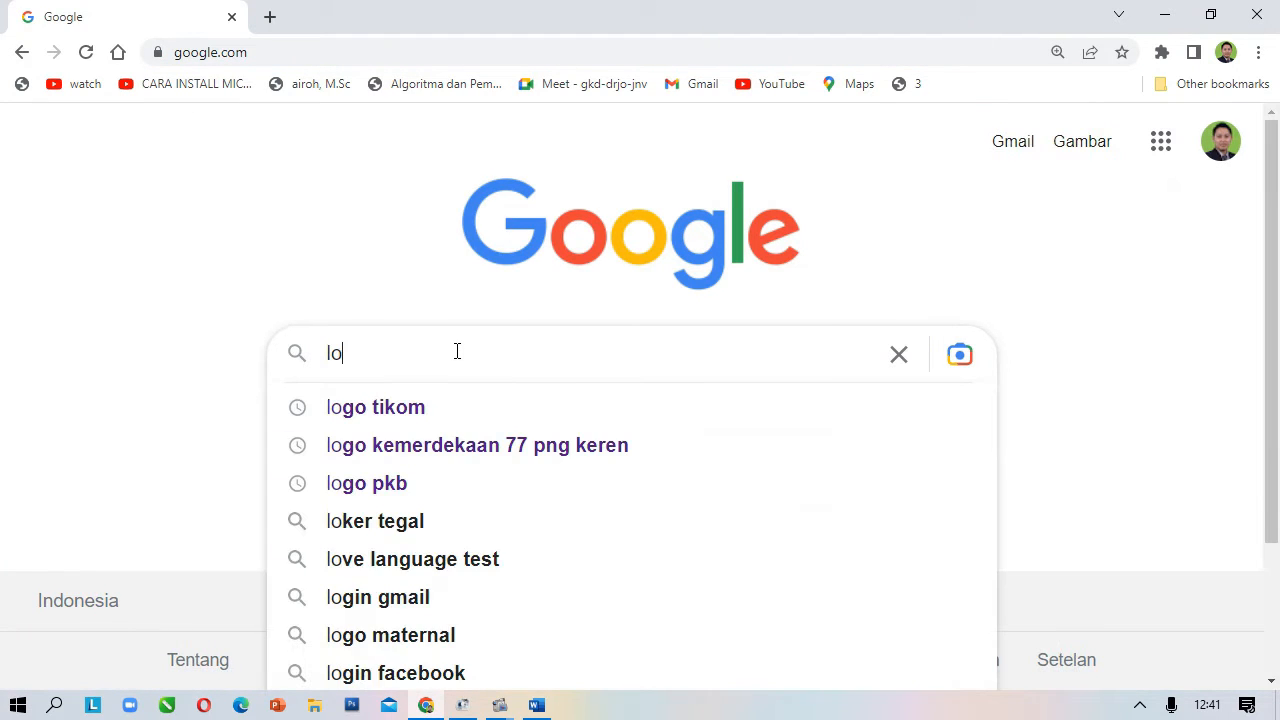
text(go )
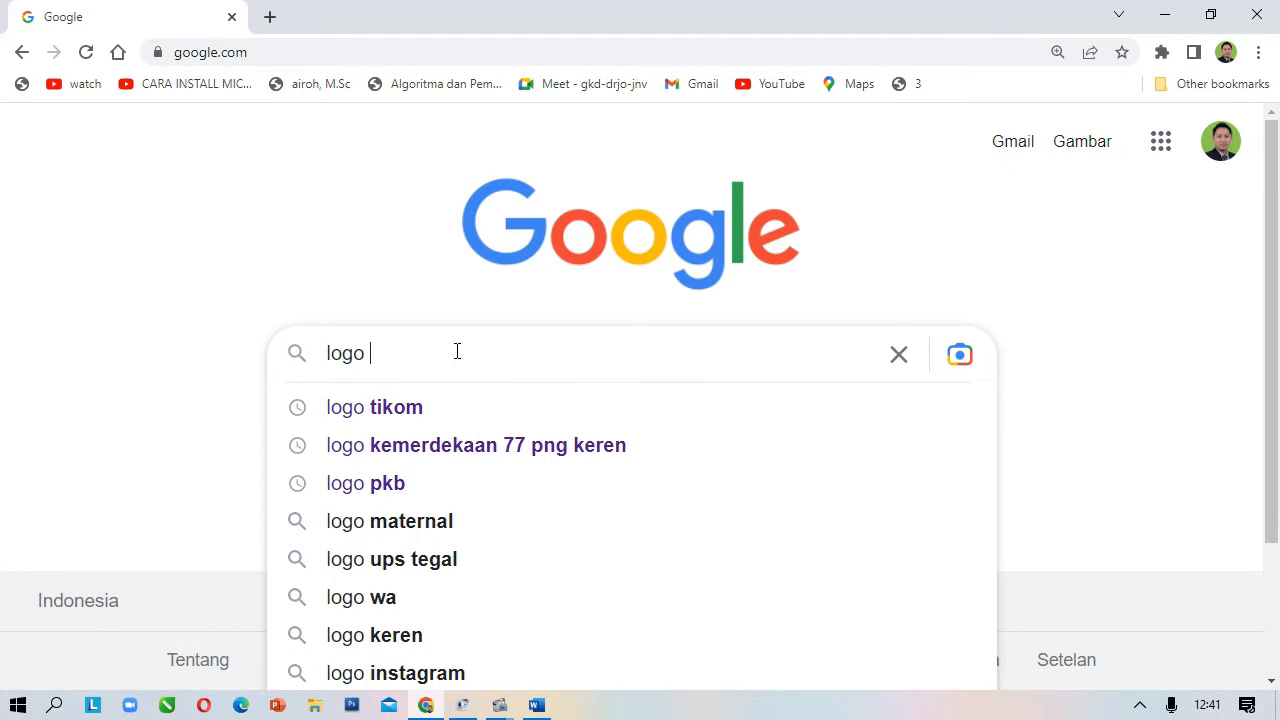
text(pkk)
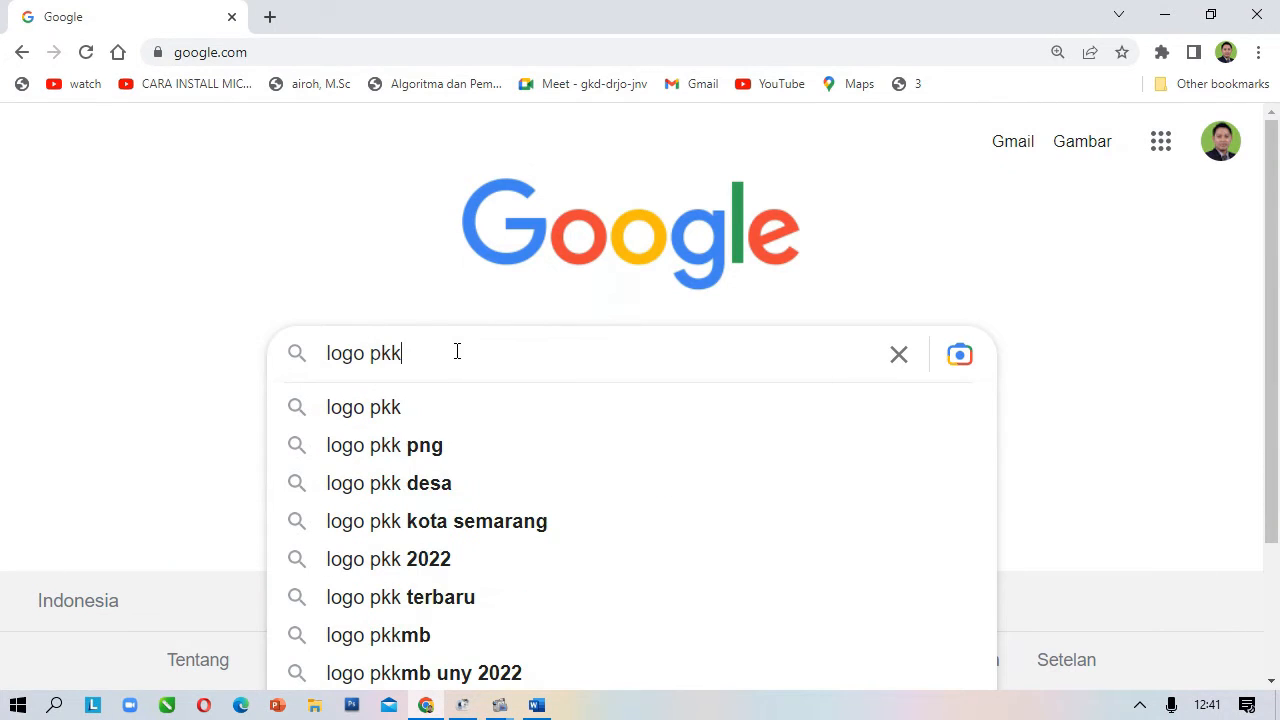
text( kota tegal)
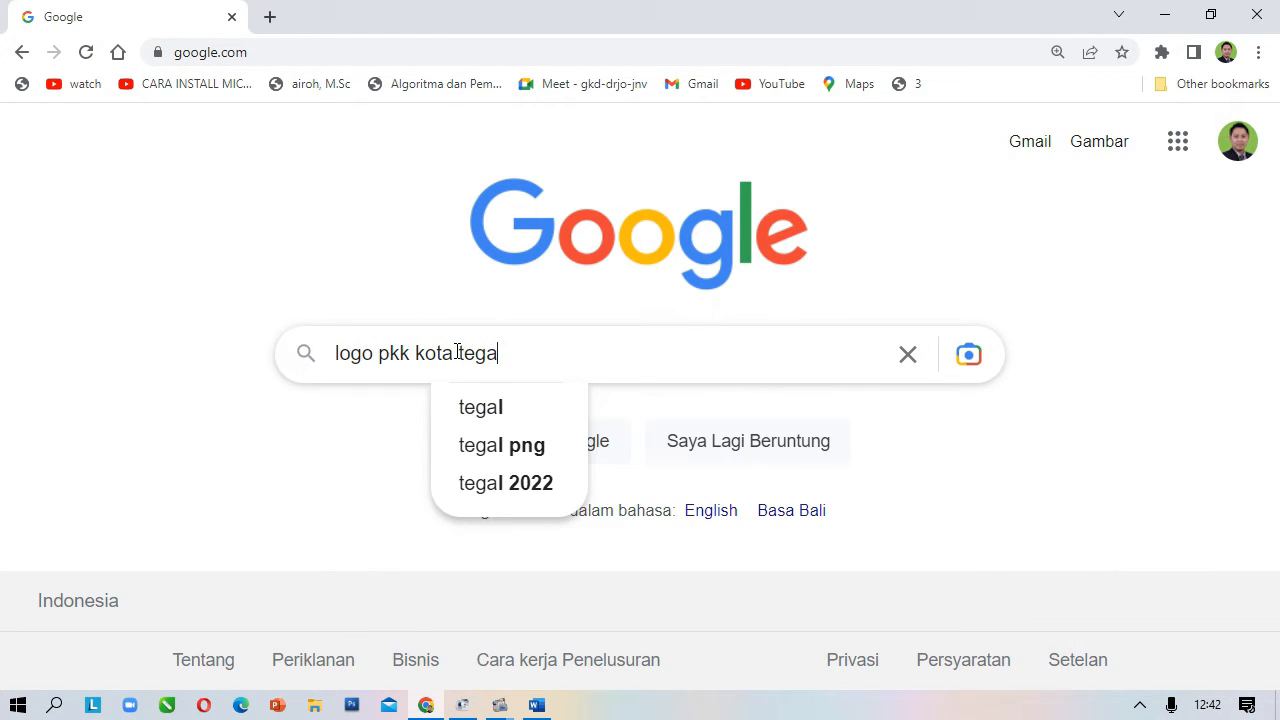
key(Return)
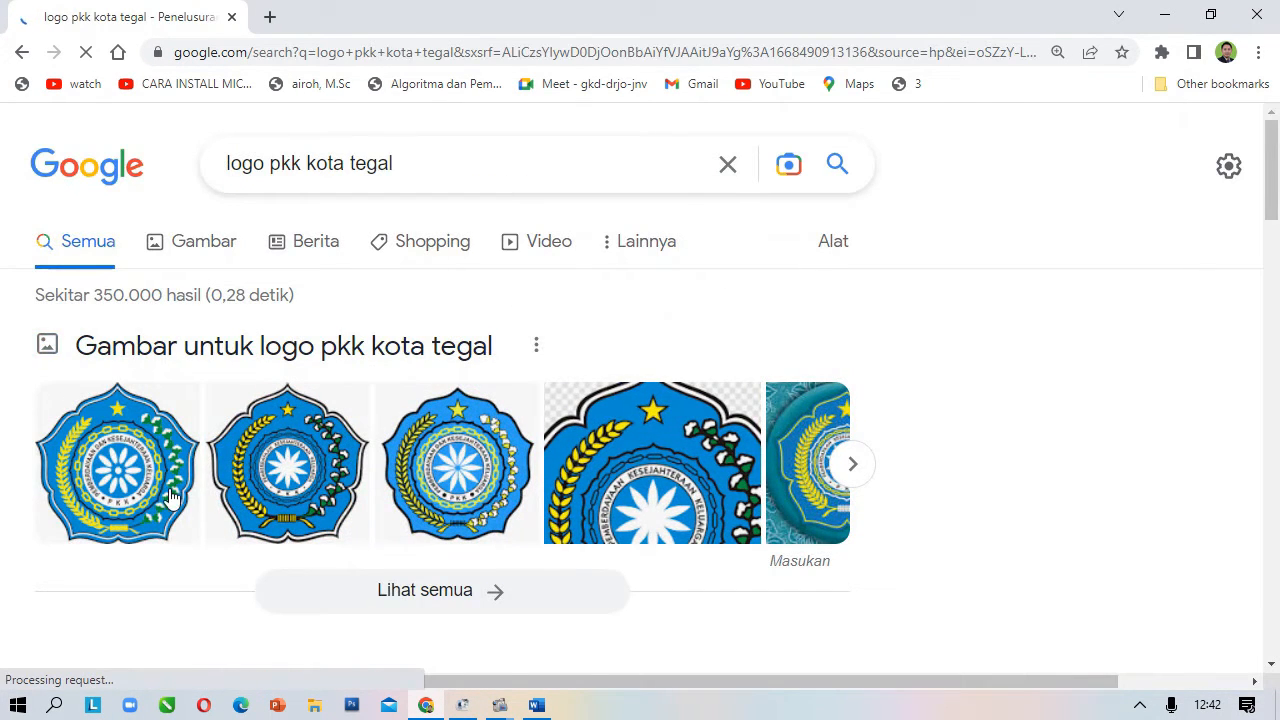
Open the first logo image in the search results and save it as the PNG file Logo-PKK in Downloads.
click(140, 468)
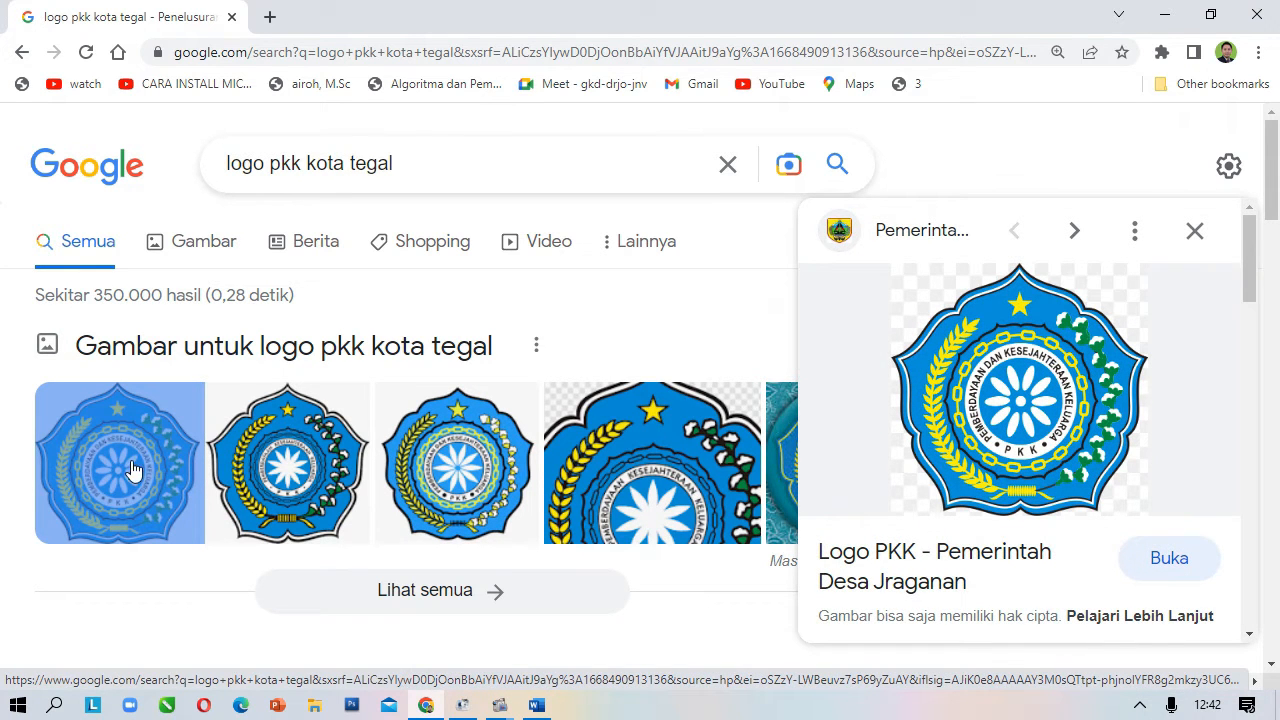
right_click(108, 449)
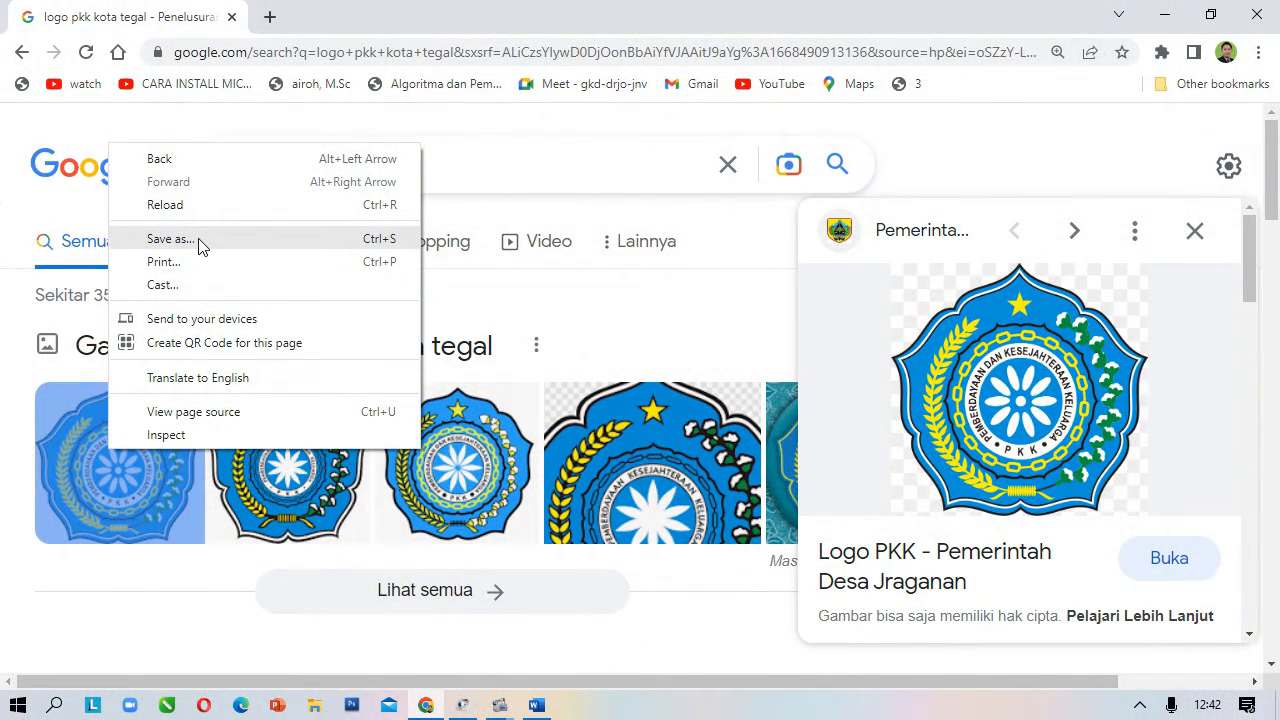
right_click(982, 377)
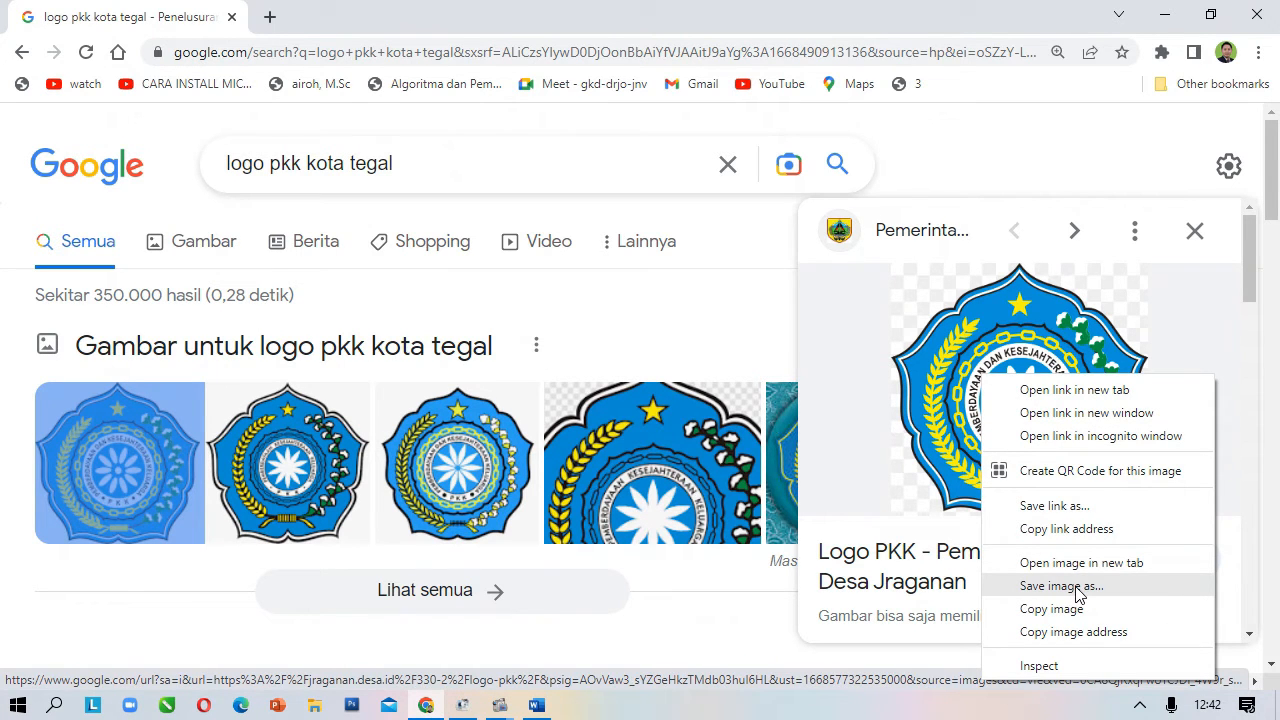
click(1076, 588)
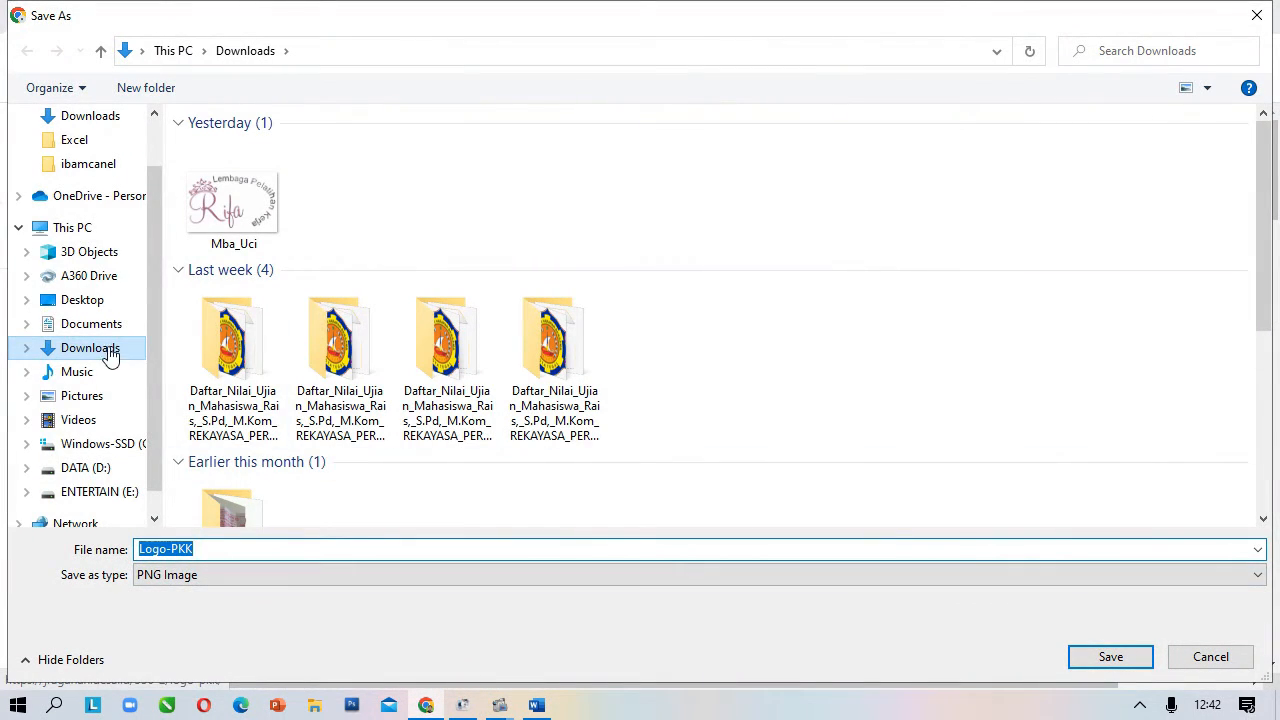
click(1109, 660)
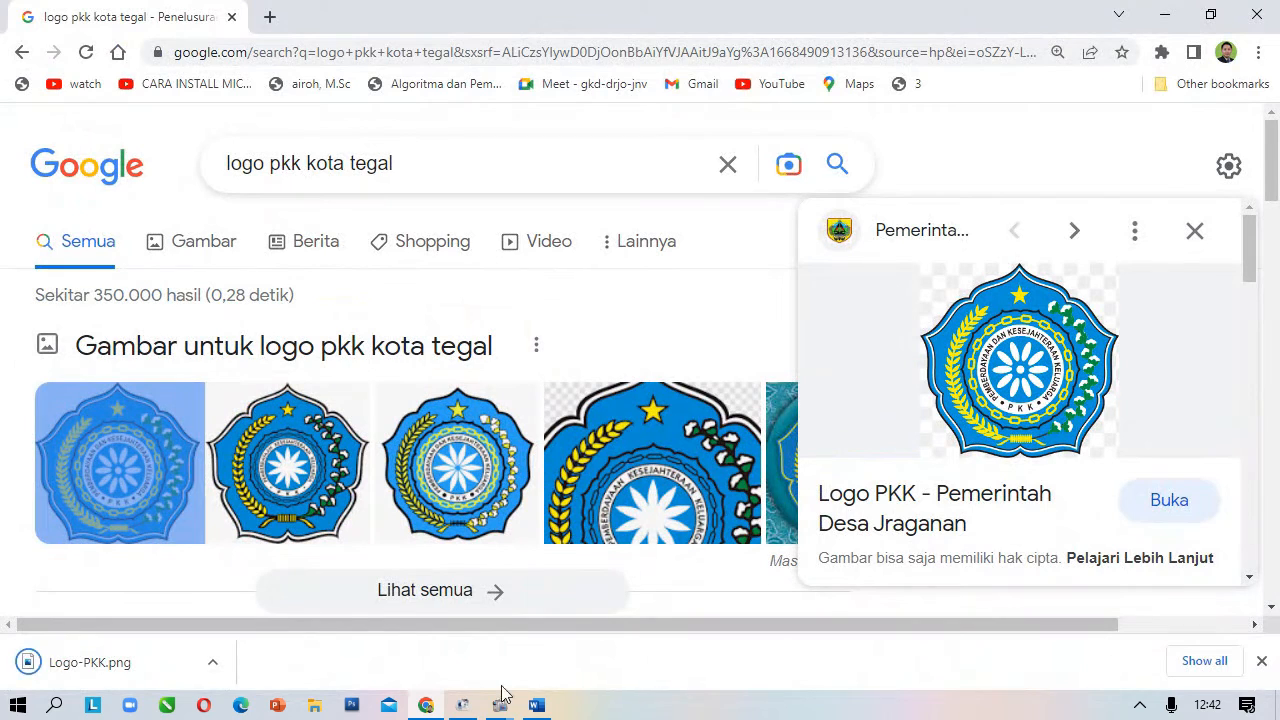
Show the downloaded Logo-PKK.png in its folder and copy the file.
right_click(112, 668)
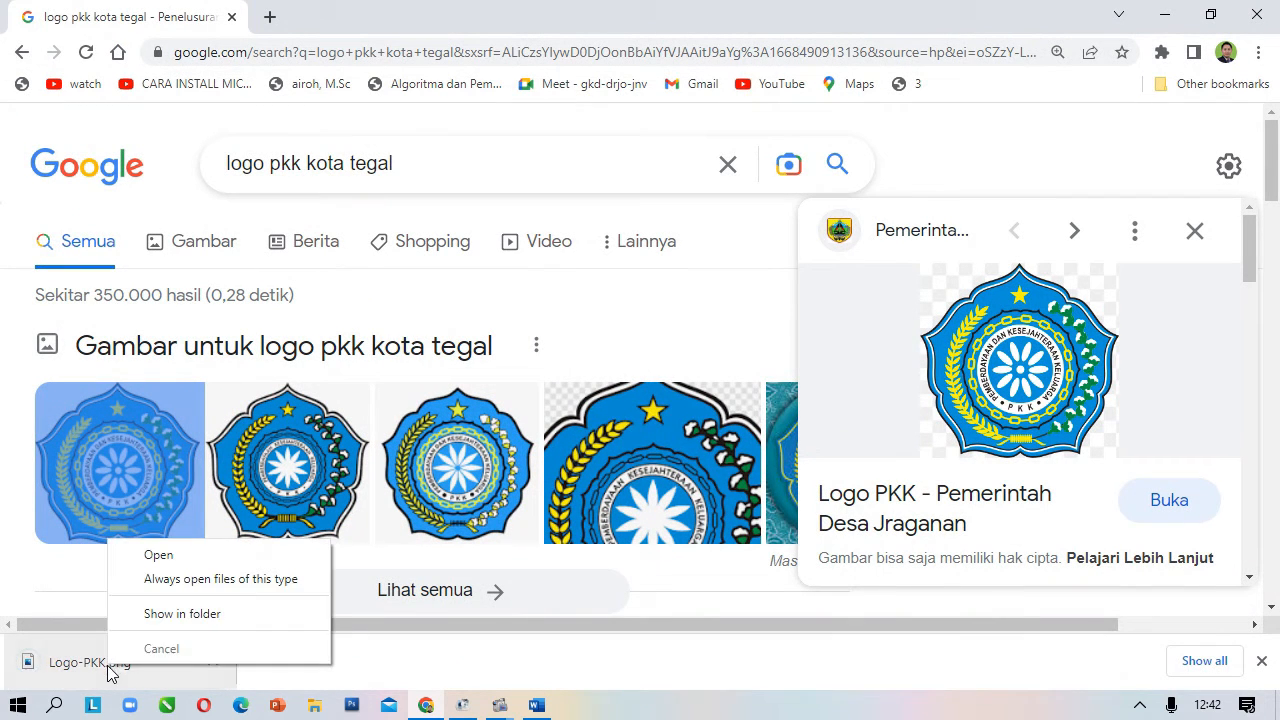
click(163, 621)
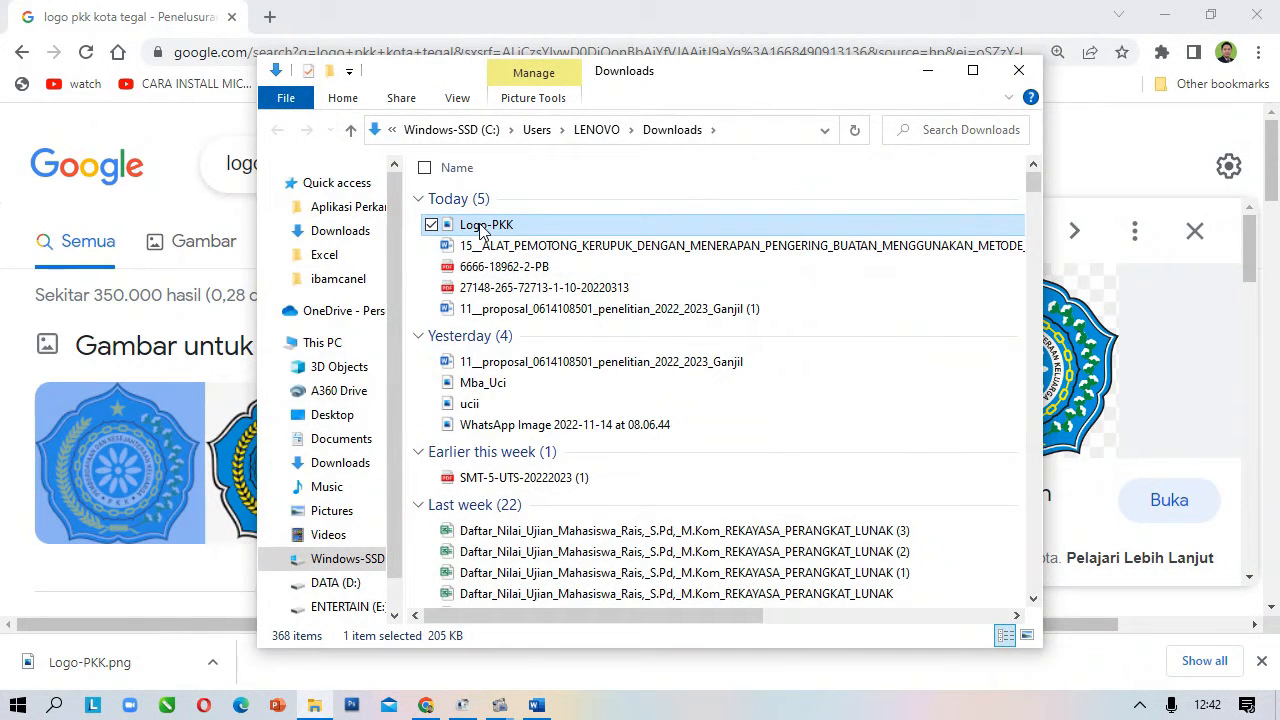
right_click(478, 228)
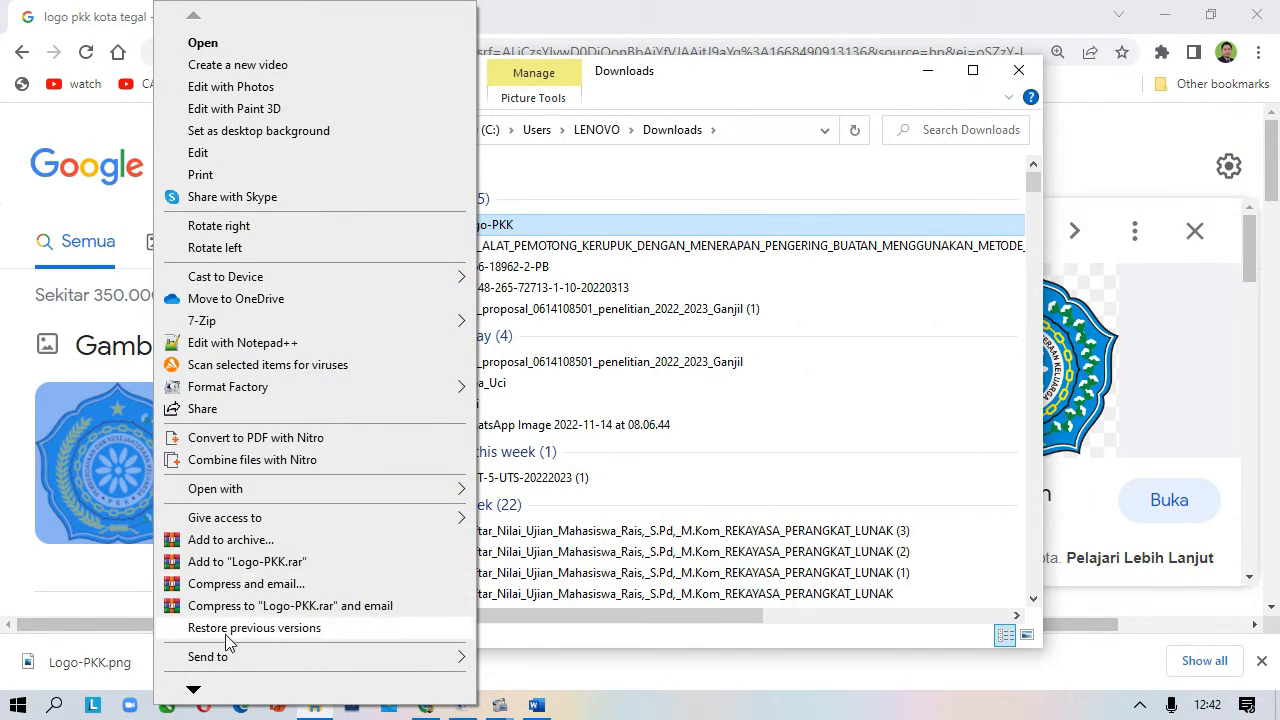
mouse_move(199, 694)
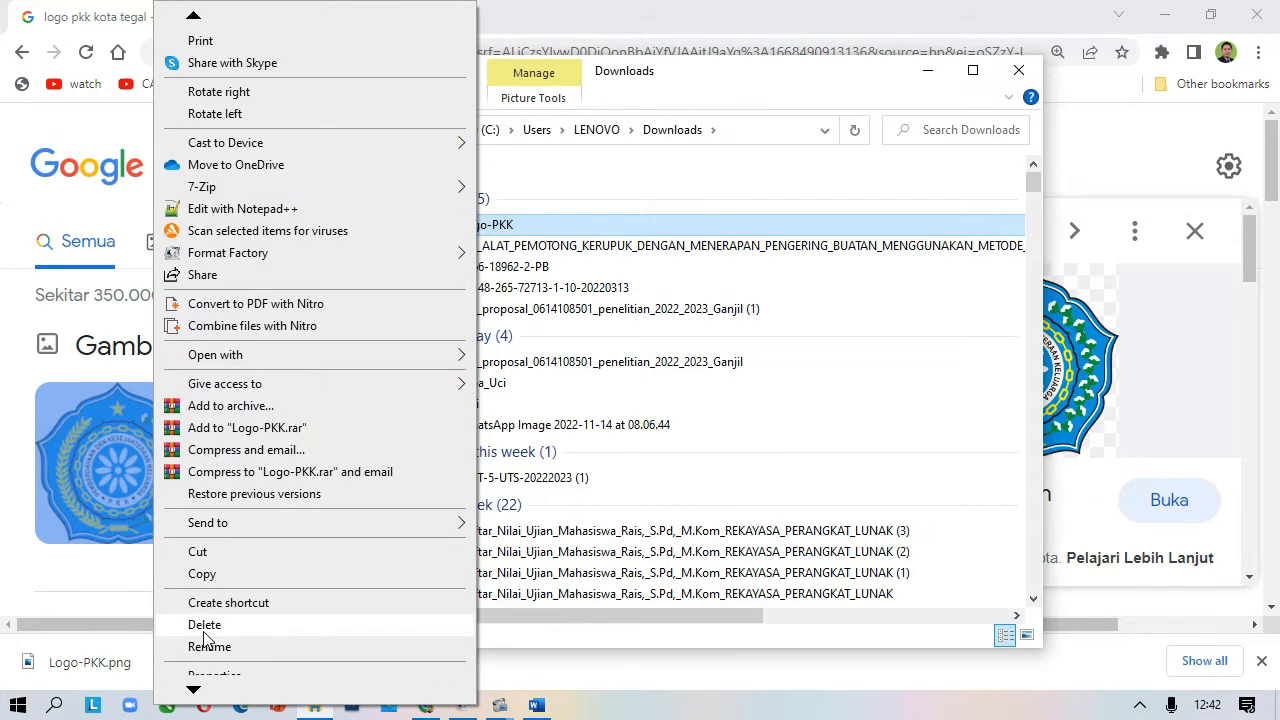
click(200, 574)
Switch to Word and paste the copied logo at the start of the blank document.
click(536, 705)
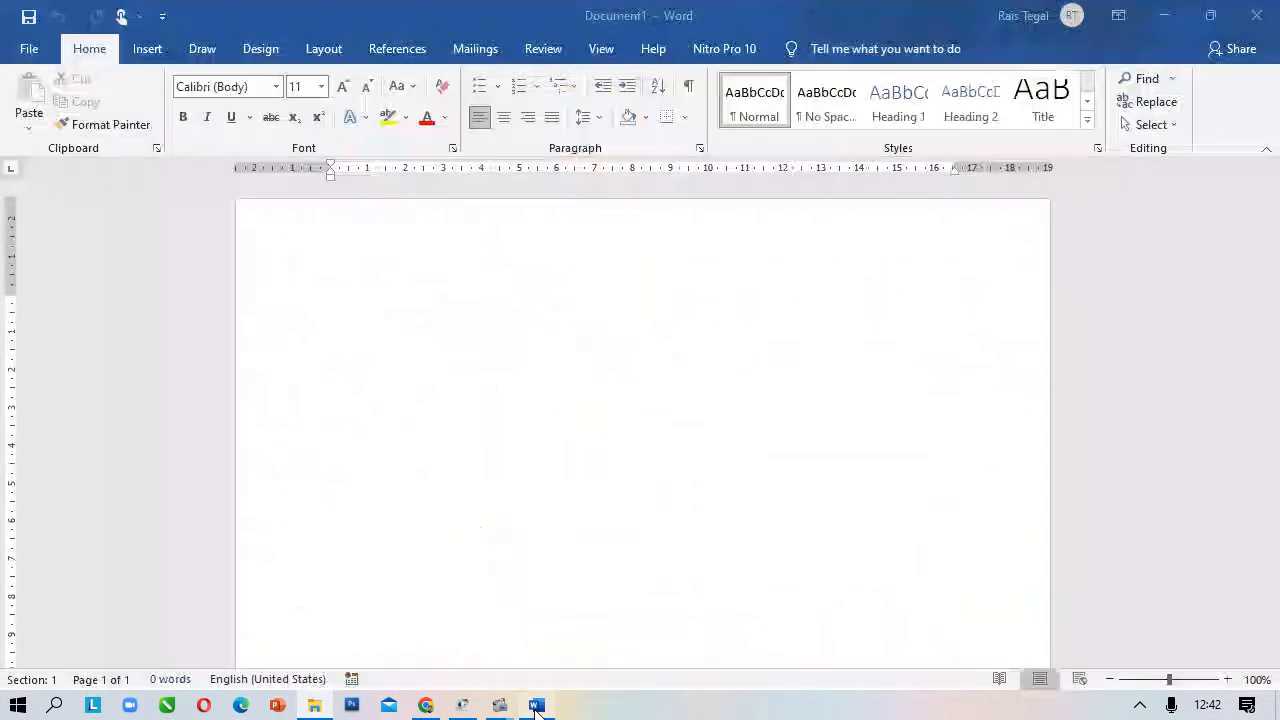
right_click(329, 305)
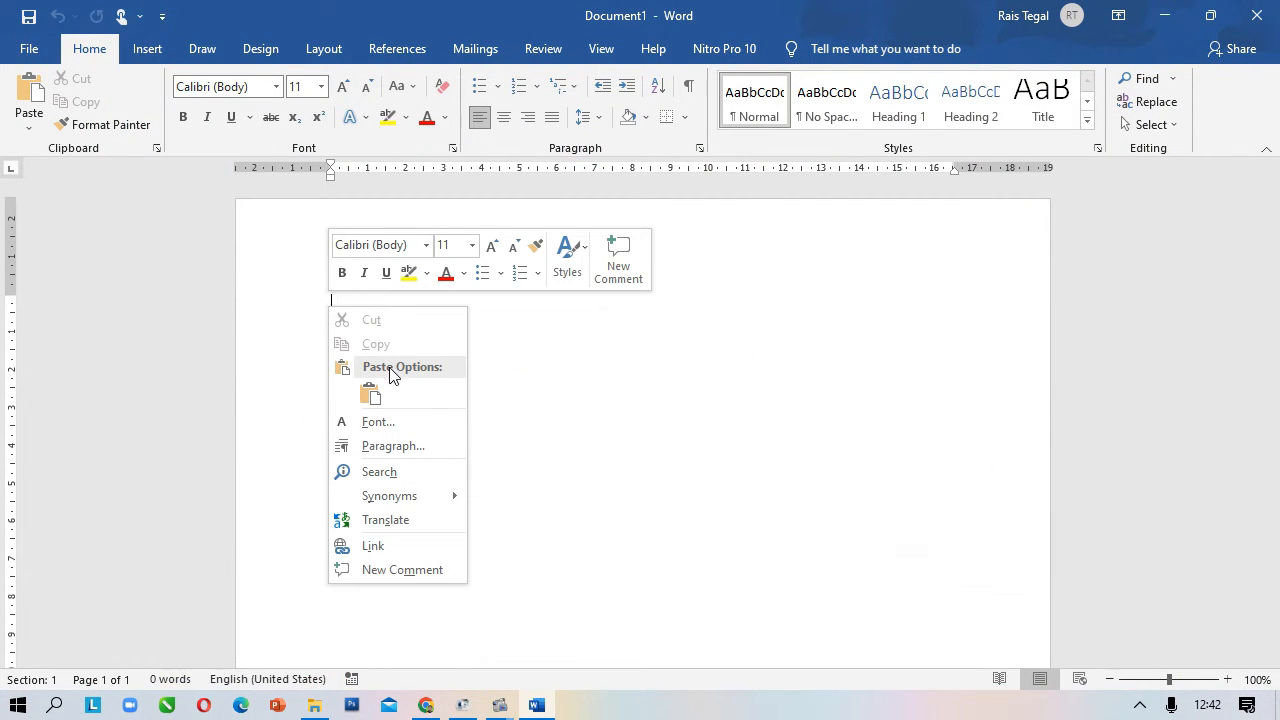
click(371, 391)
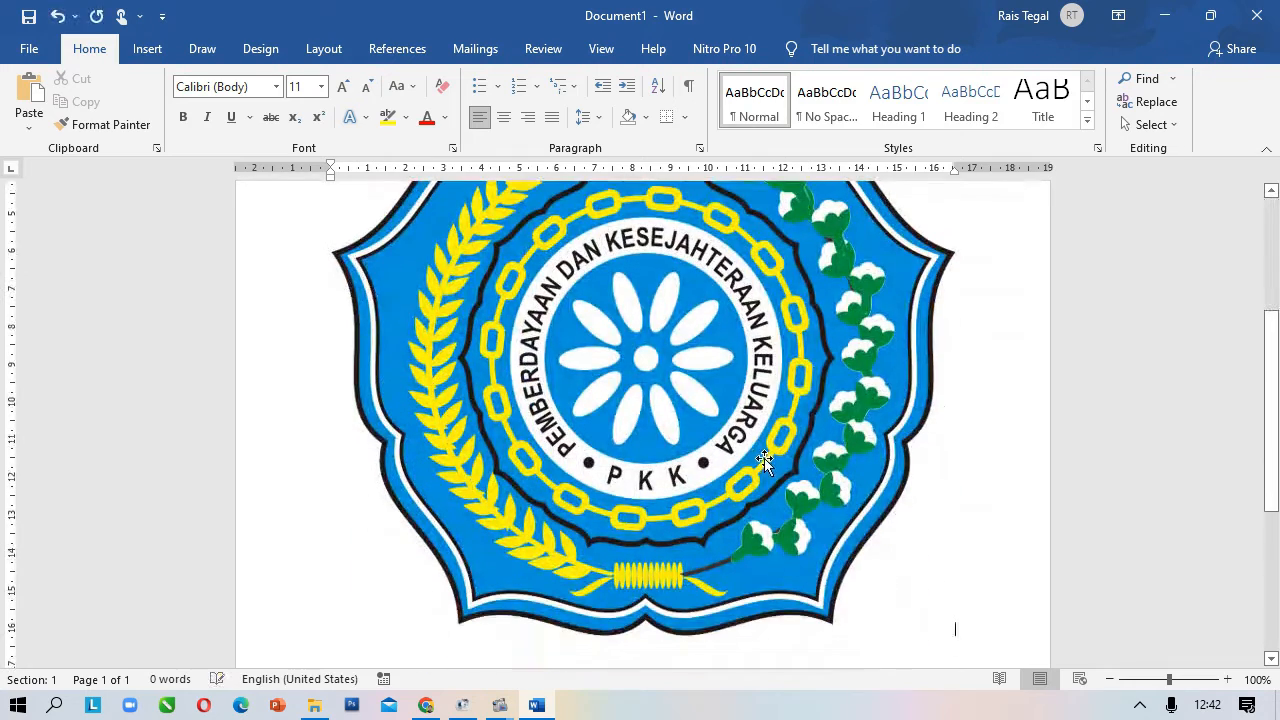
Shrink the pasted logo proportionally to about 4.44 cm high and 4.52 cm wide, undoing the sideways stretch.
scroll(839, 462, up, 3)
click(609, 446)
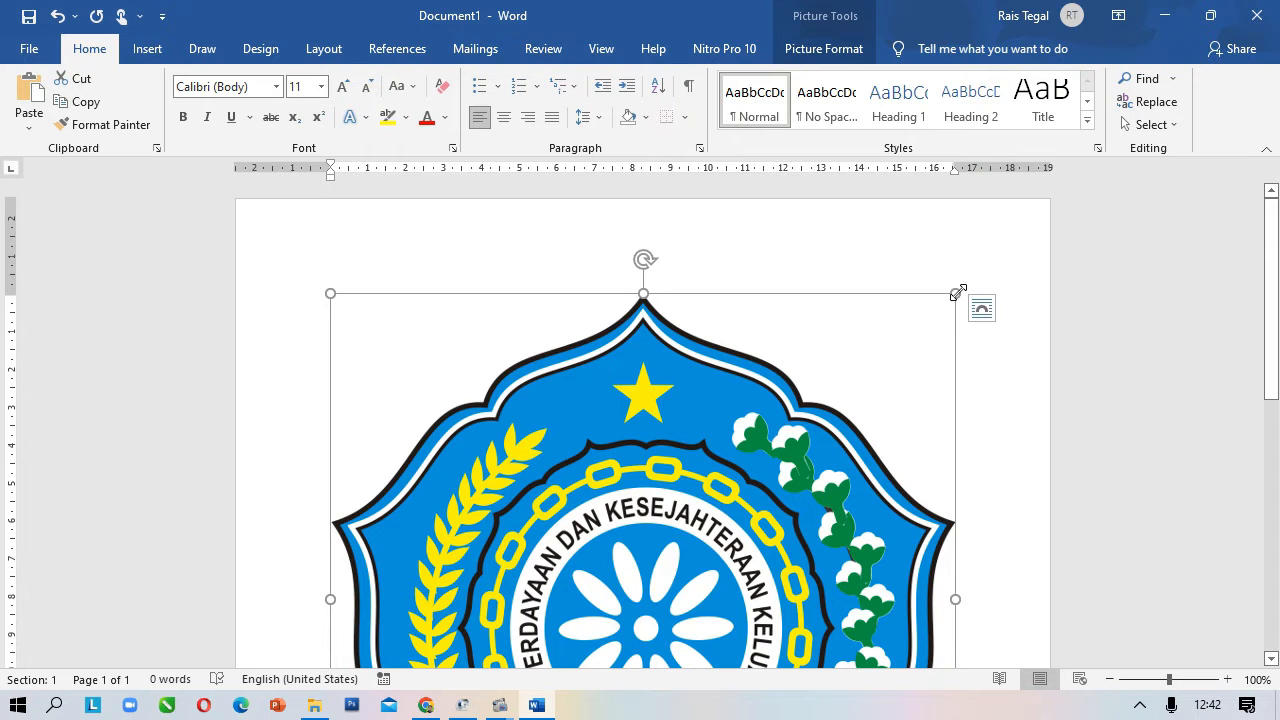
drag(957, 292, 716, 454)
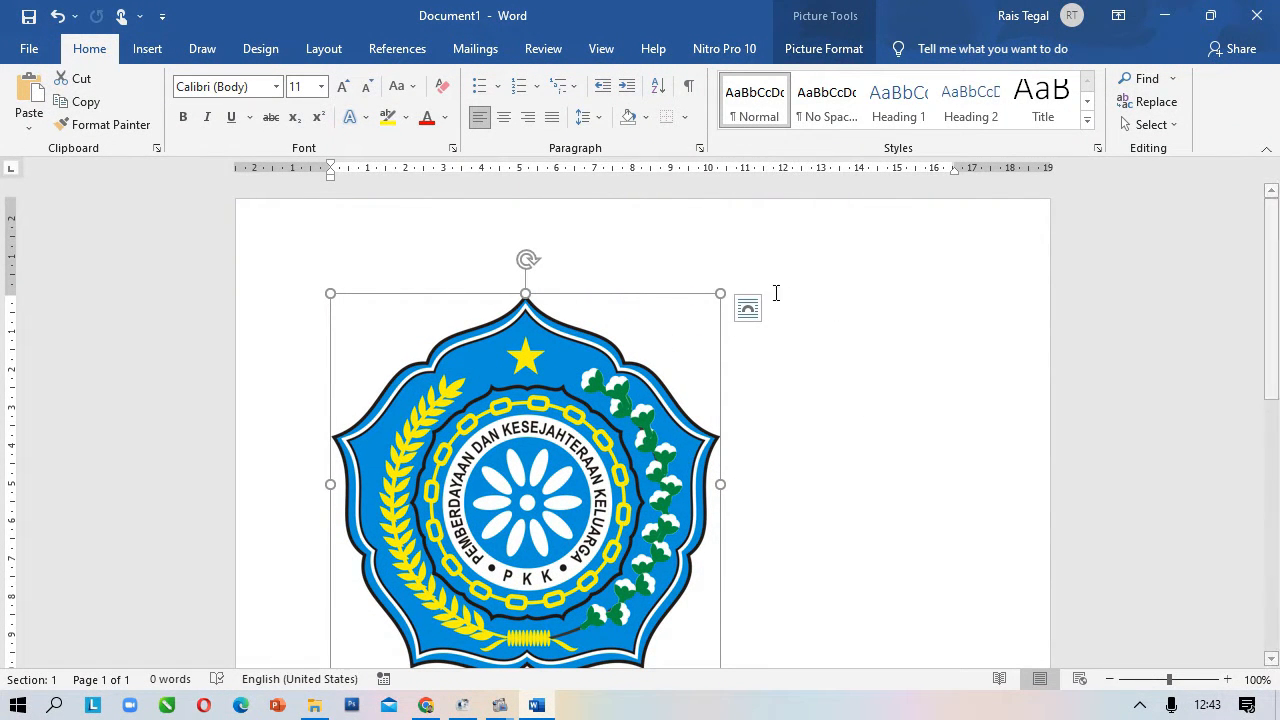
drag(720, 292, 460, 474)
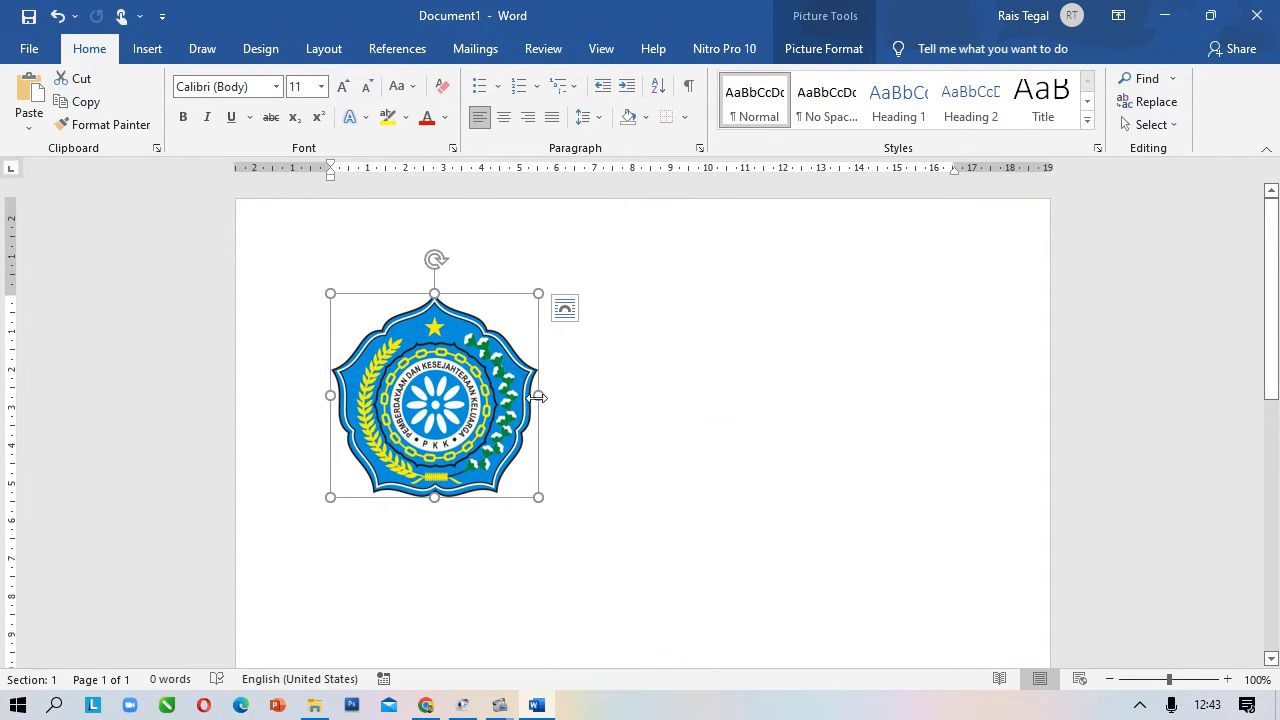
drag(538, 395, 626, 410)
key(ctrl+z)
drag(540, 289, 494, 328)
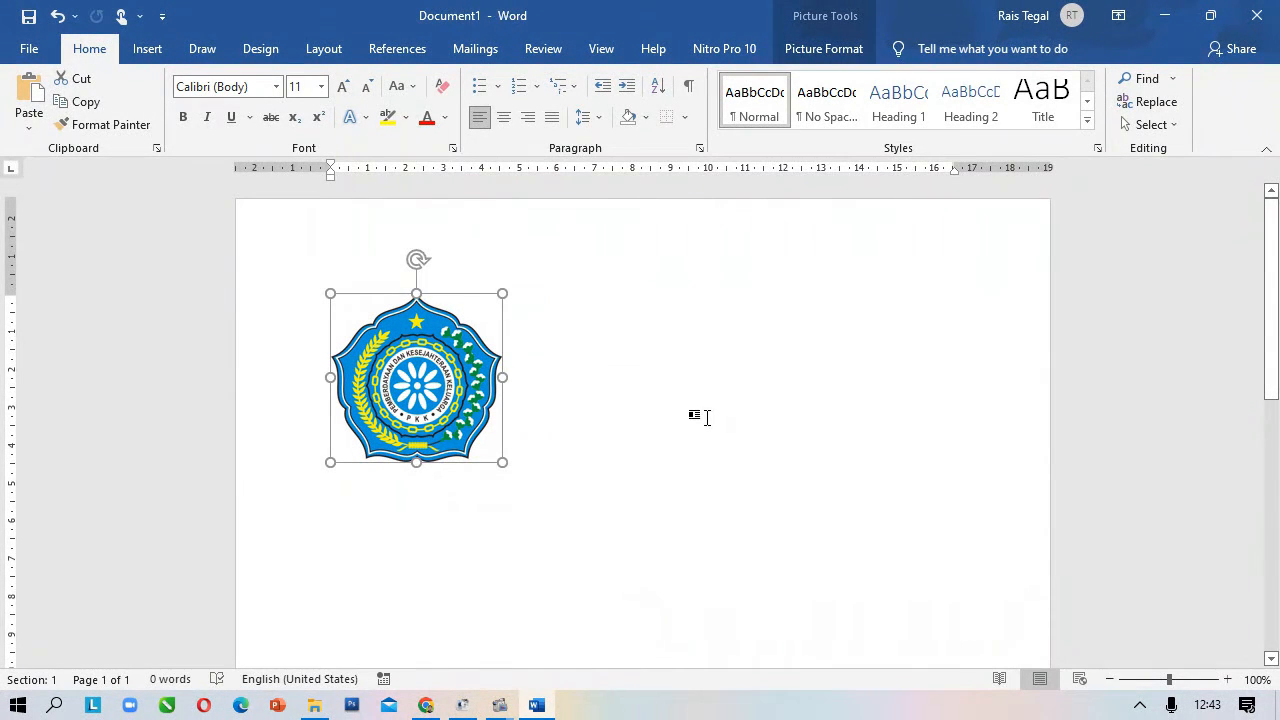
click(700, 417)
Try Behind Text wrapping with a free move of the logo, undo the move and restore In Line with Text.
click(447, 380)
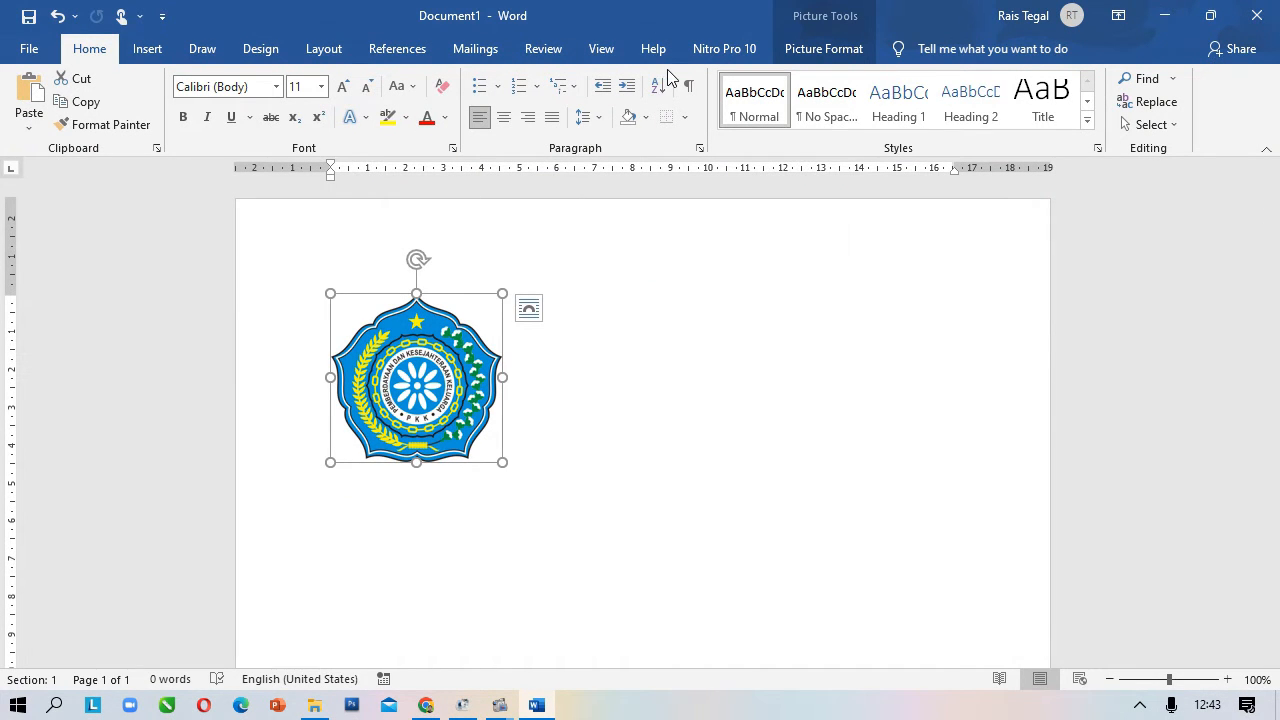
click(839, 58)
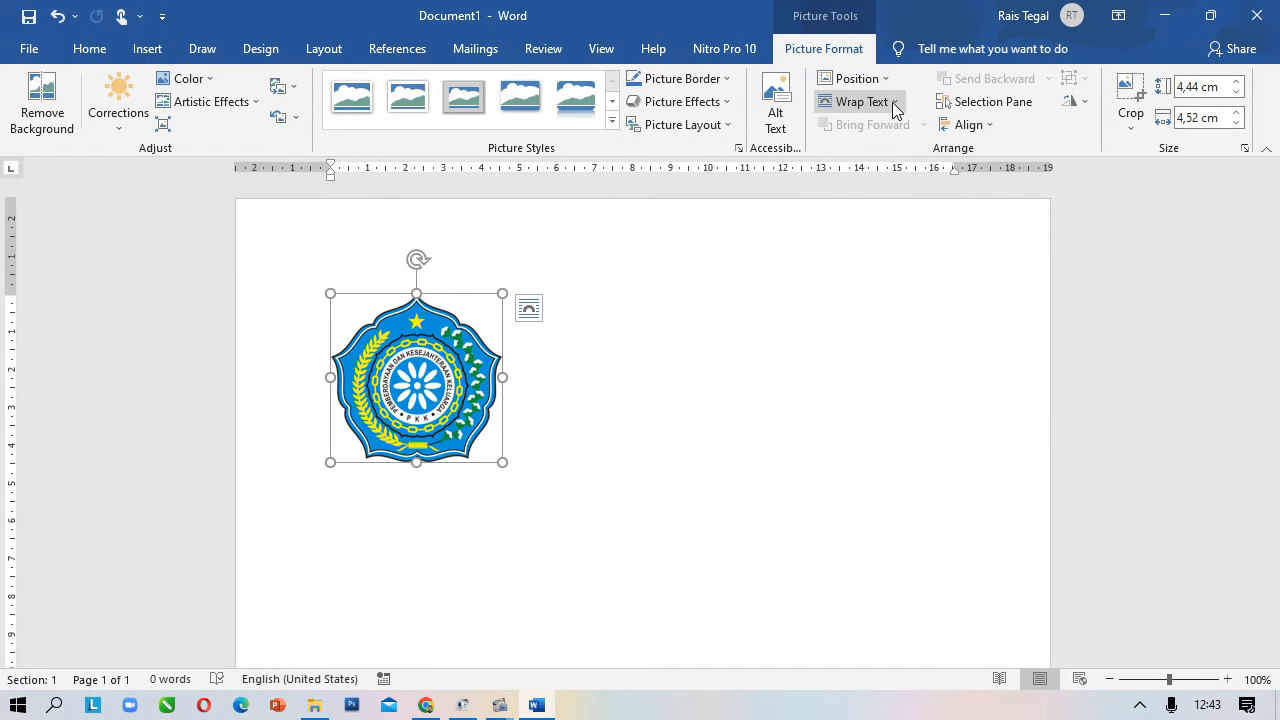
click(895, 104)
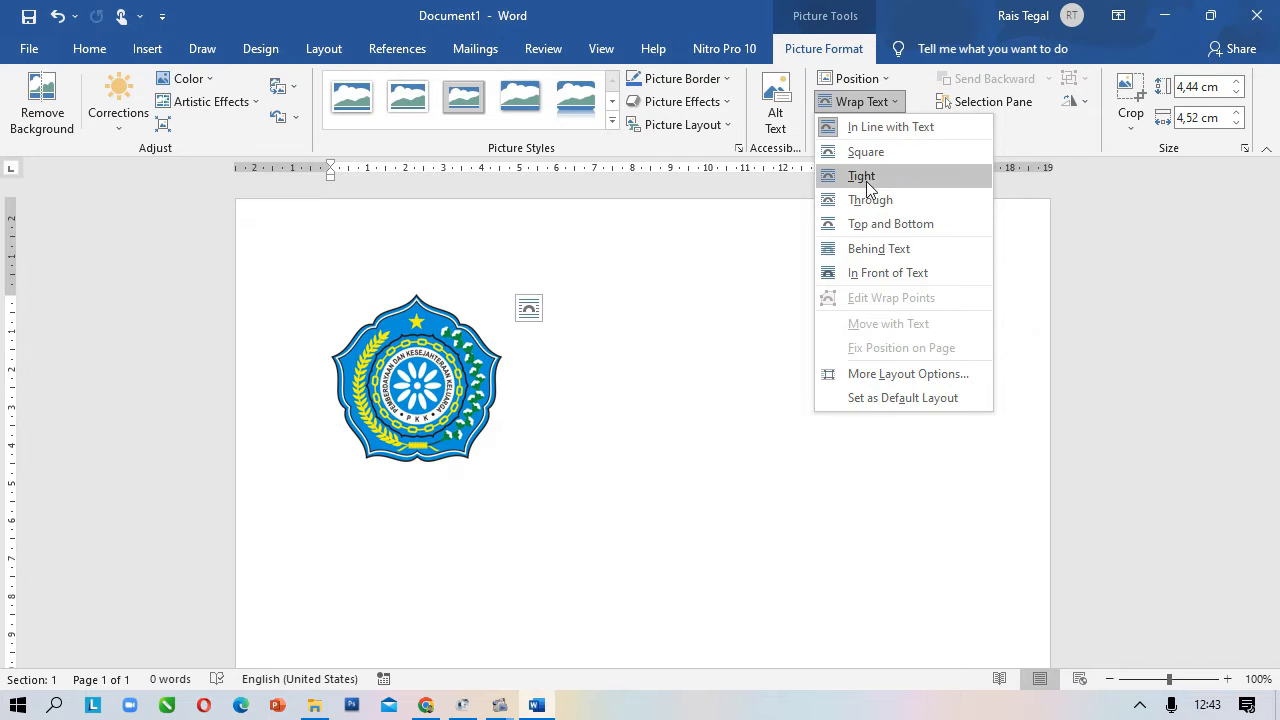
click(865, 249)
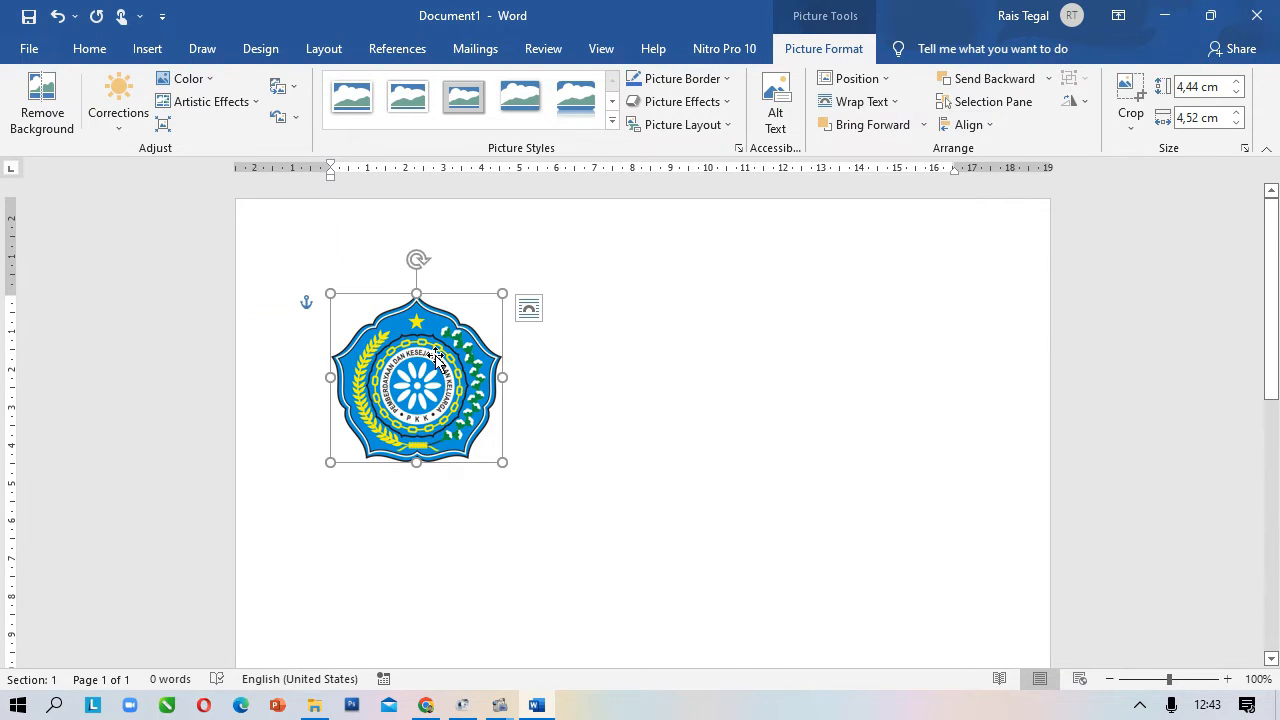
drag(437, 355, 545, 380)
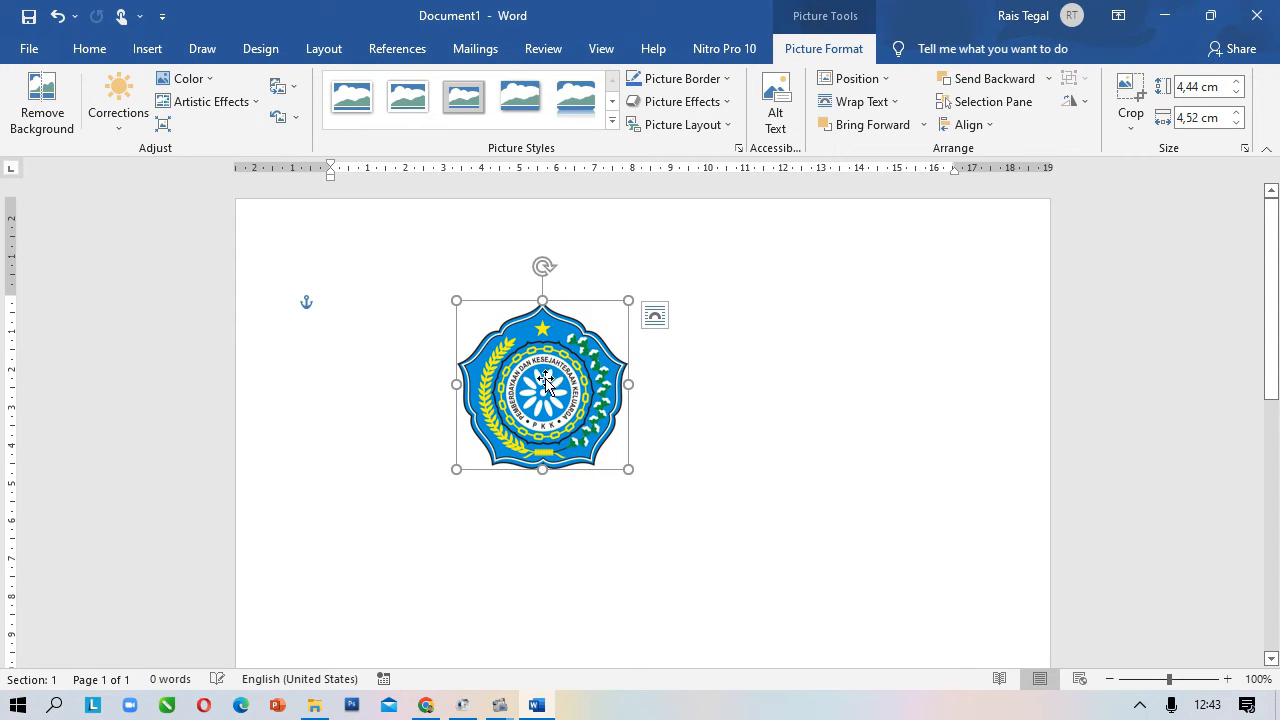
key(ctrl+z)
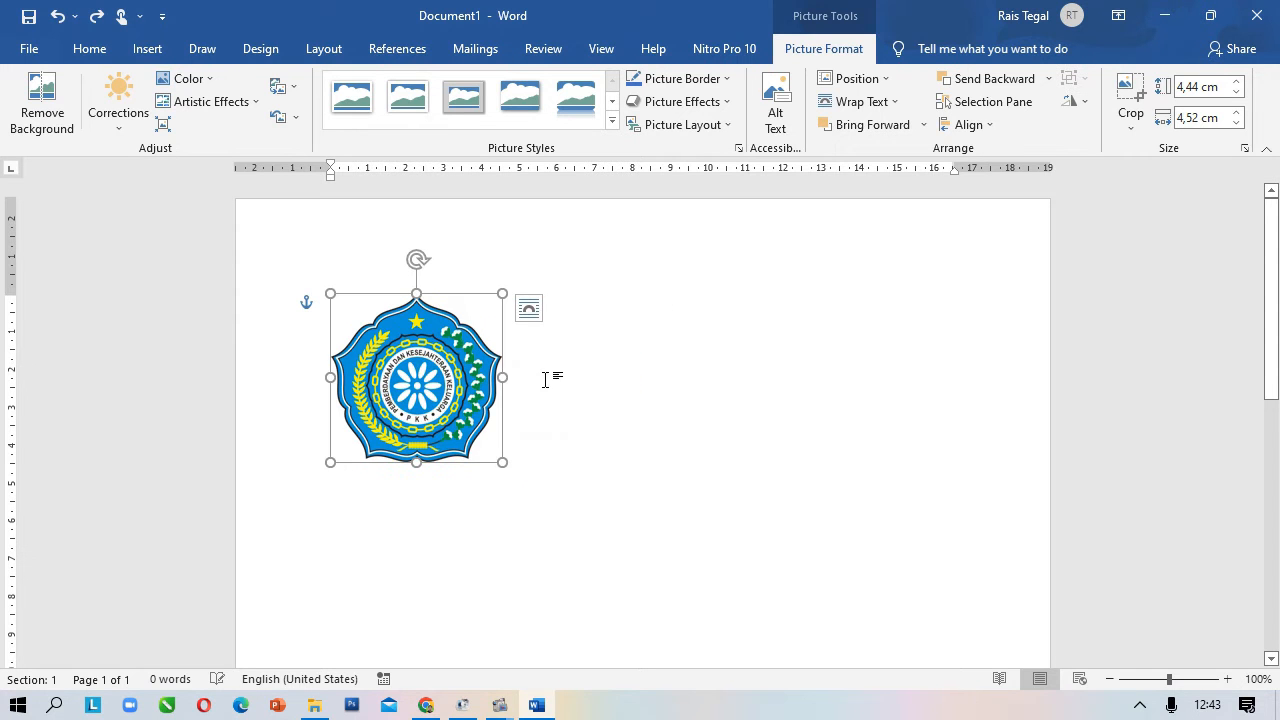
click(893, 104)
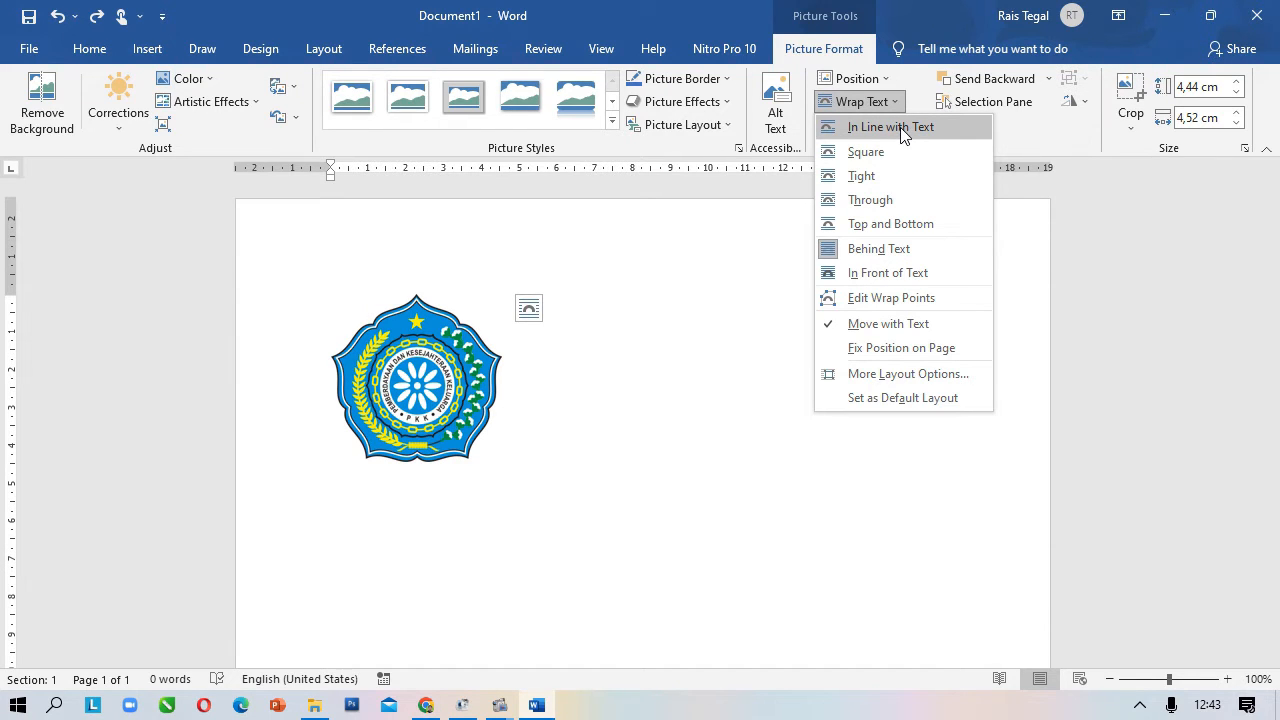
click(903, 128)
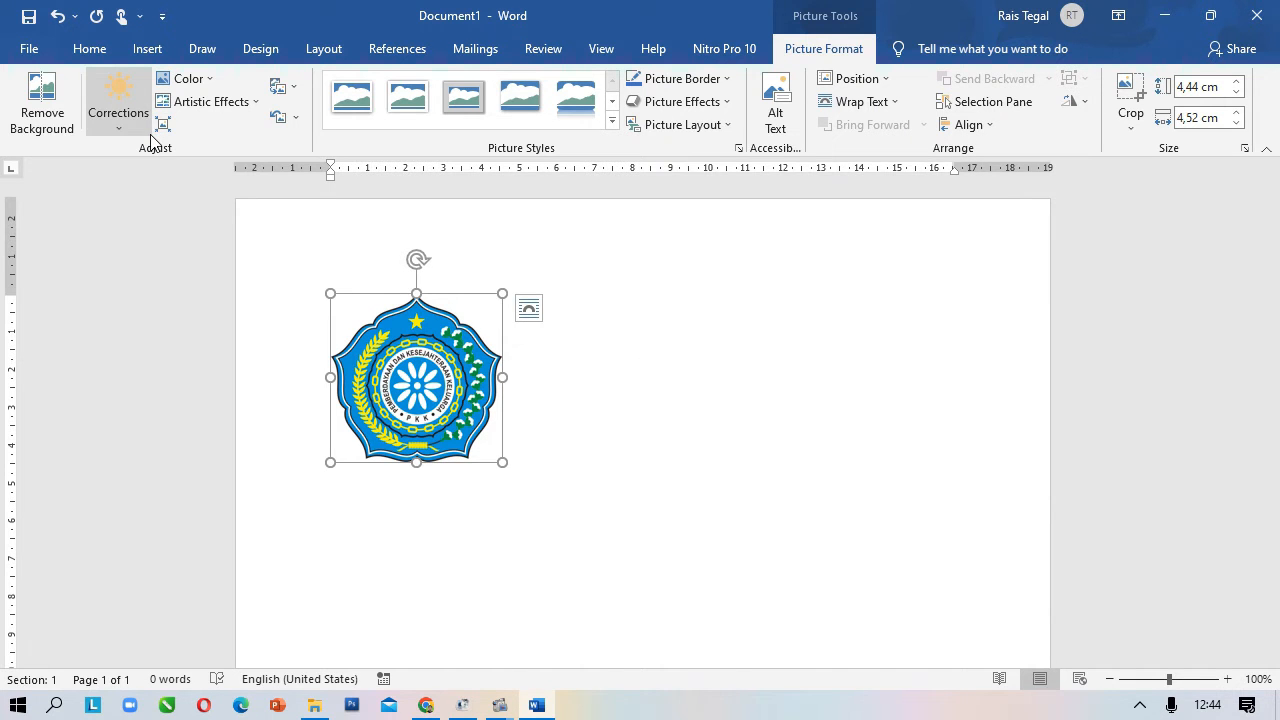
Centre the logo horizontally on the page and add two blank lines above it.
click(96, 55)
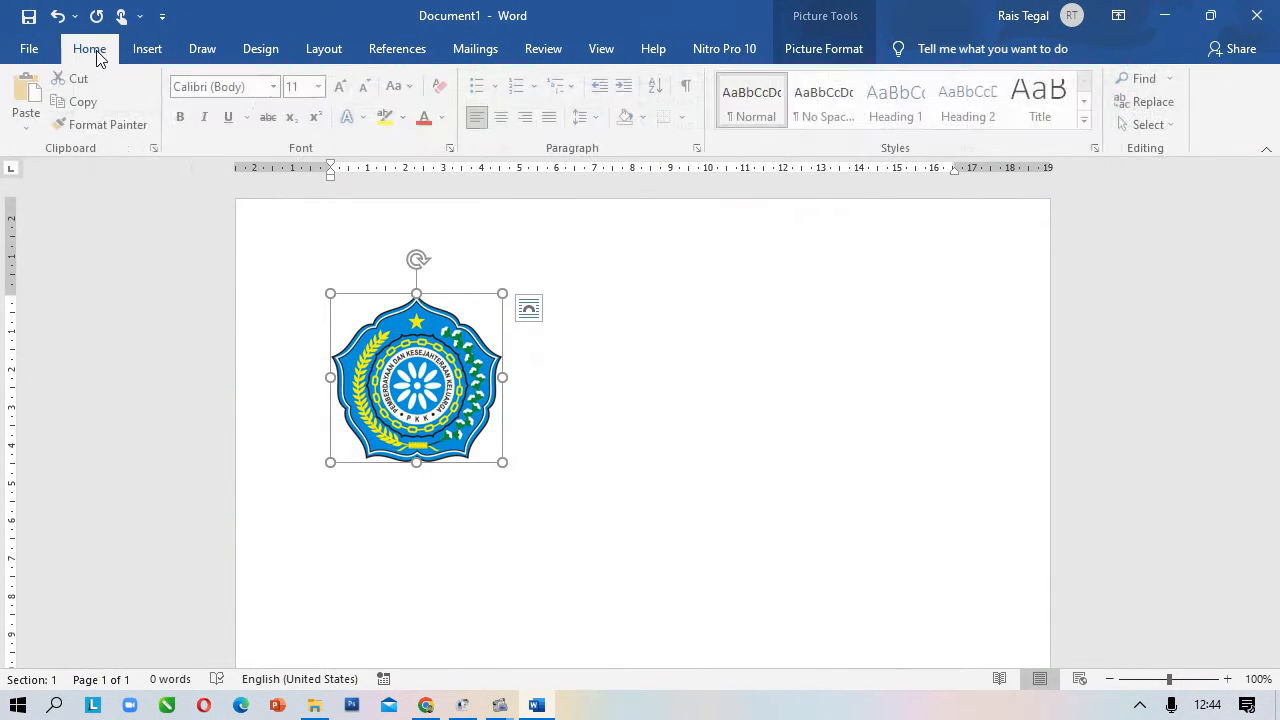
click(504, 117)
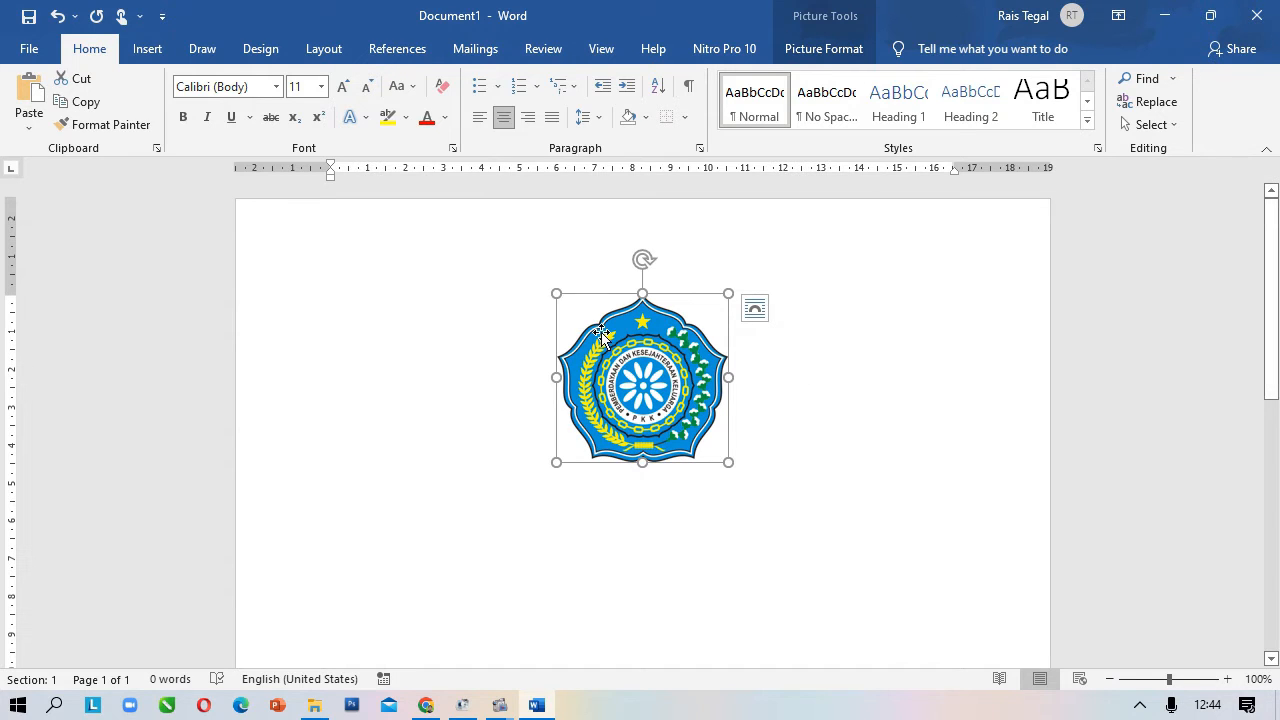
key(Return)
key(Return)
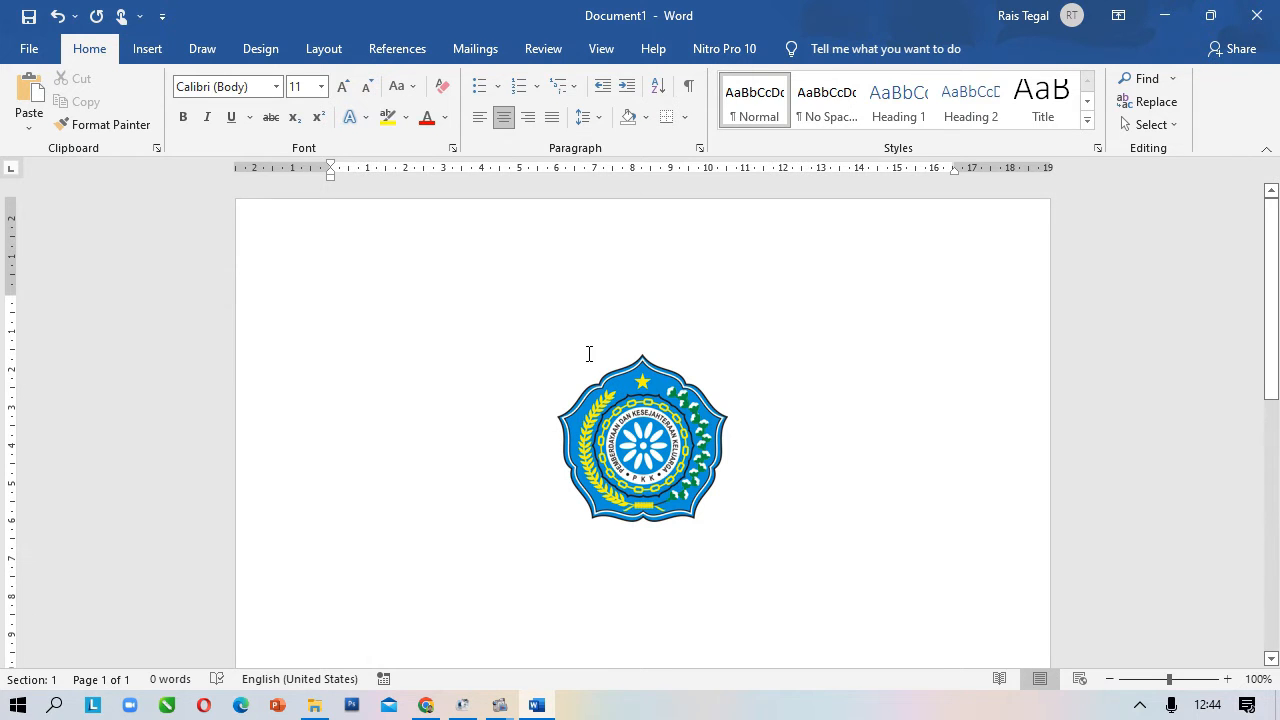
Enter the two-line title LAPORAN PERTANGGUNGJAWABAN KEUANGAN and PKK PESURUNGAN LOR above the logo.
text(LAPORAN )
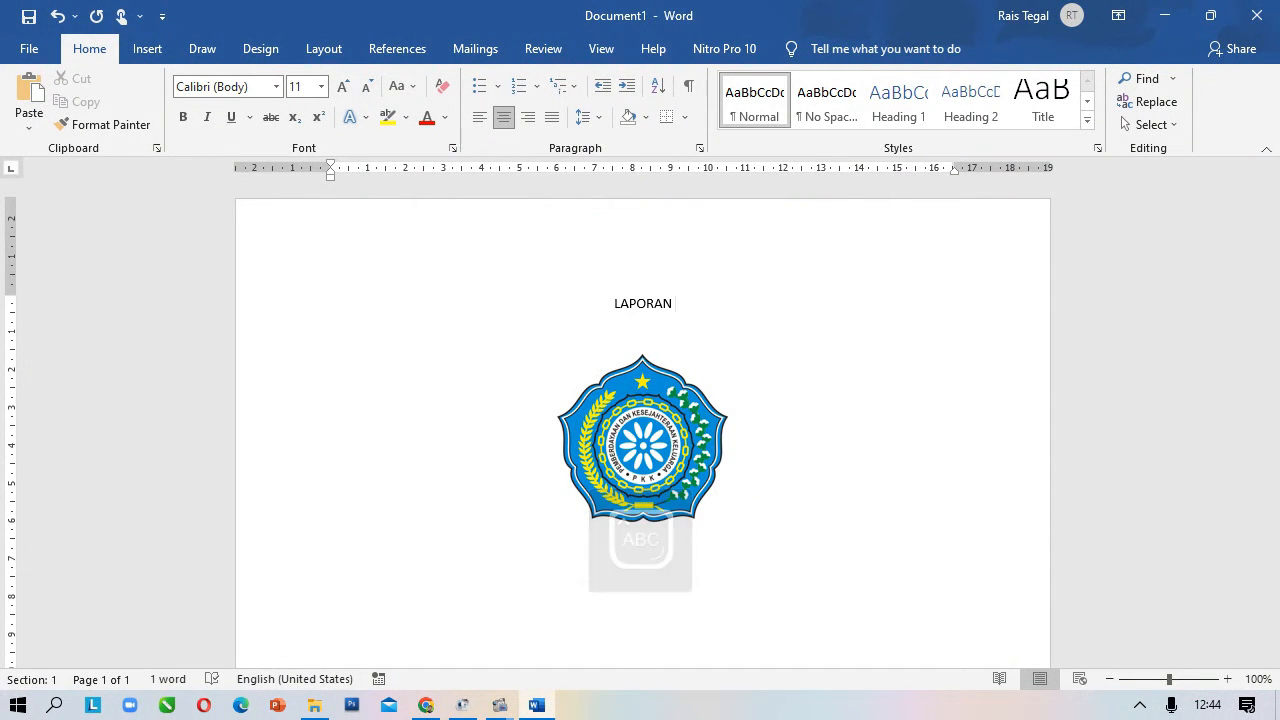
text(PERTANGGUNG)
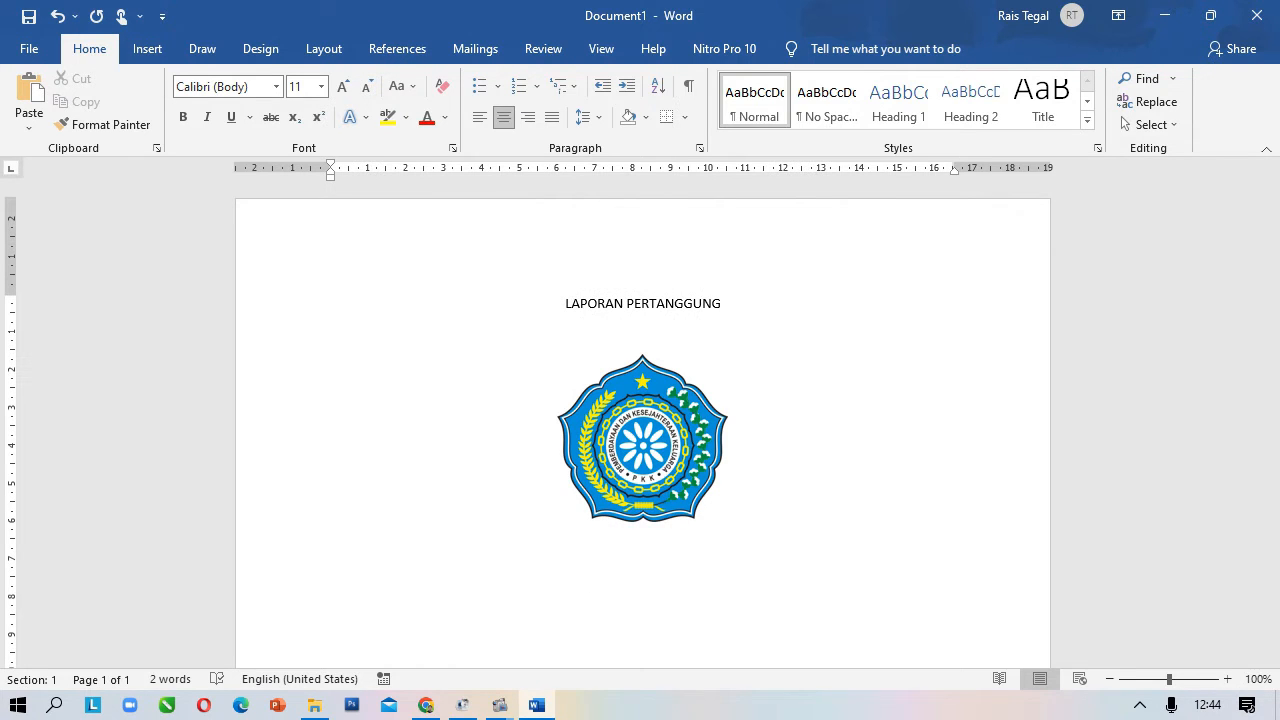
text(JAWABA)
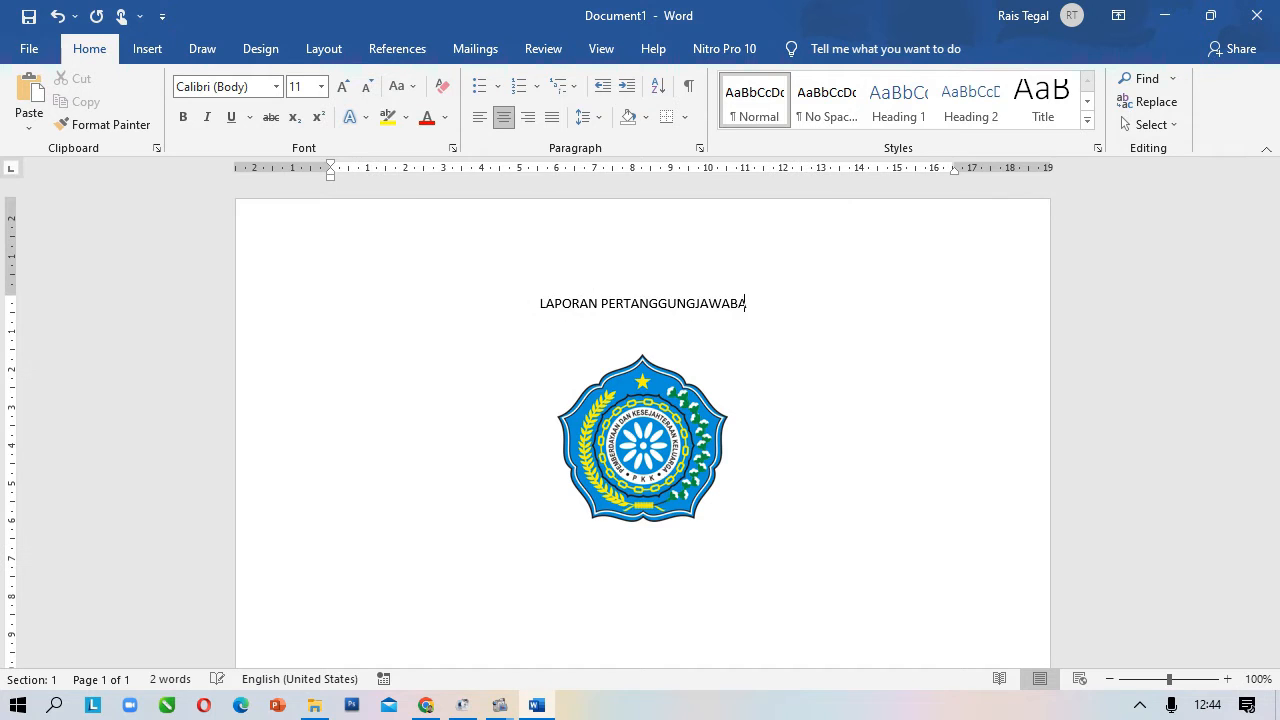
text(N KEUANGAN)
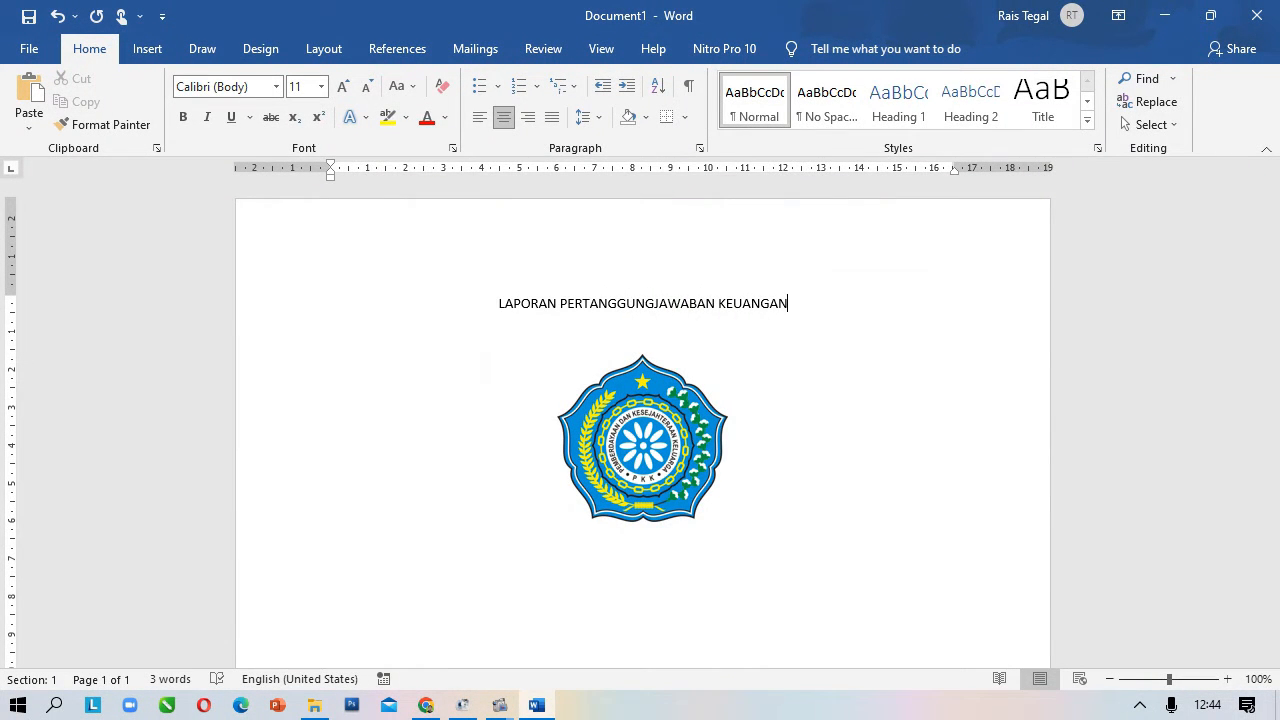
key(Return)
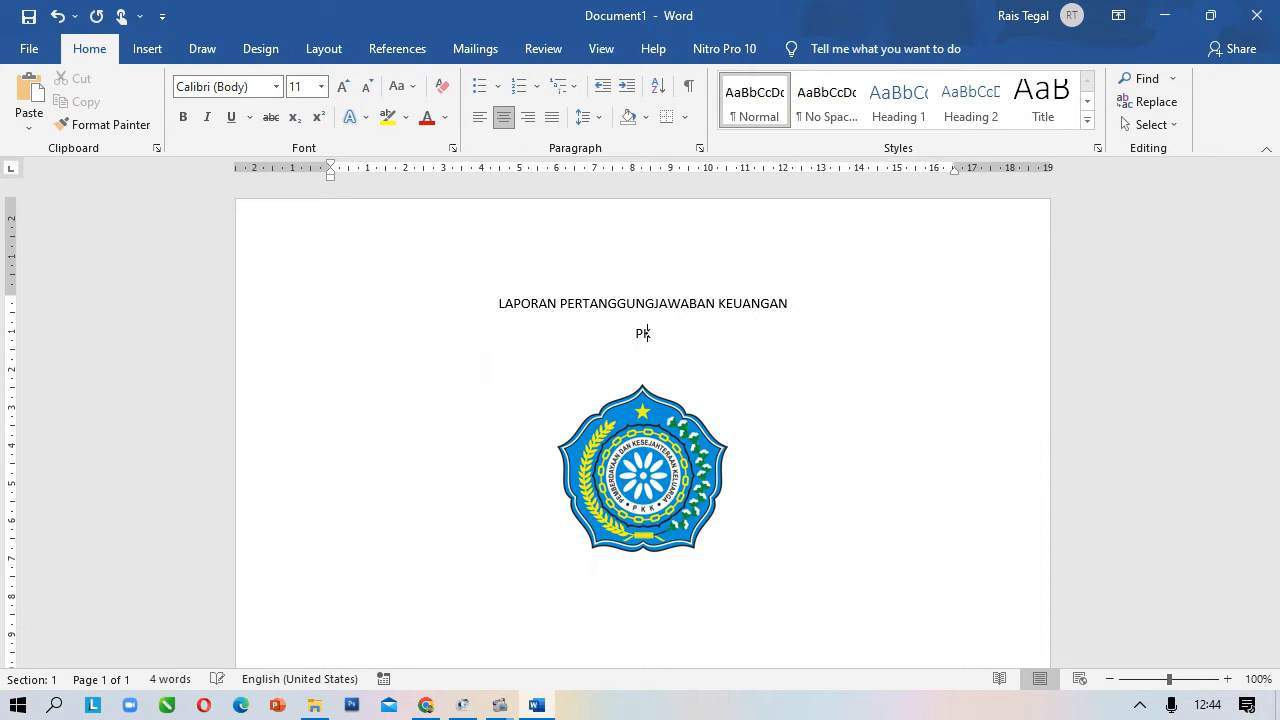
text(PKK PESUR)
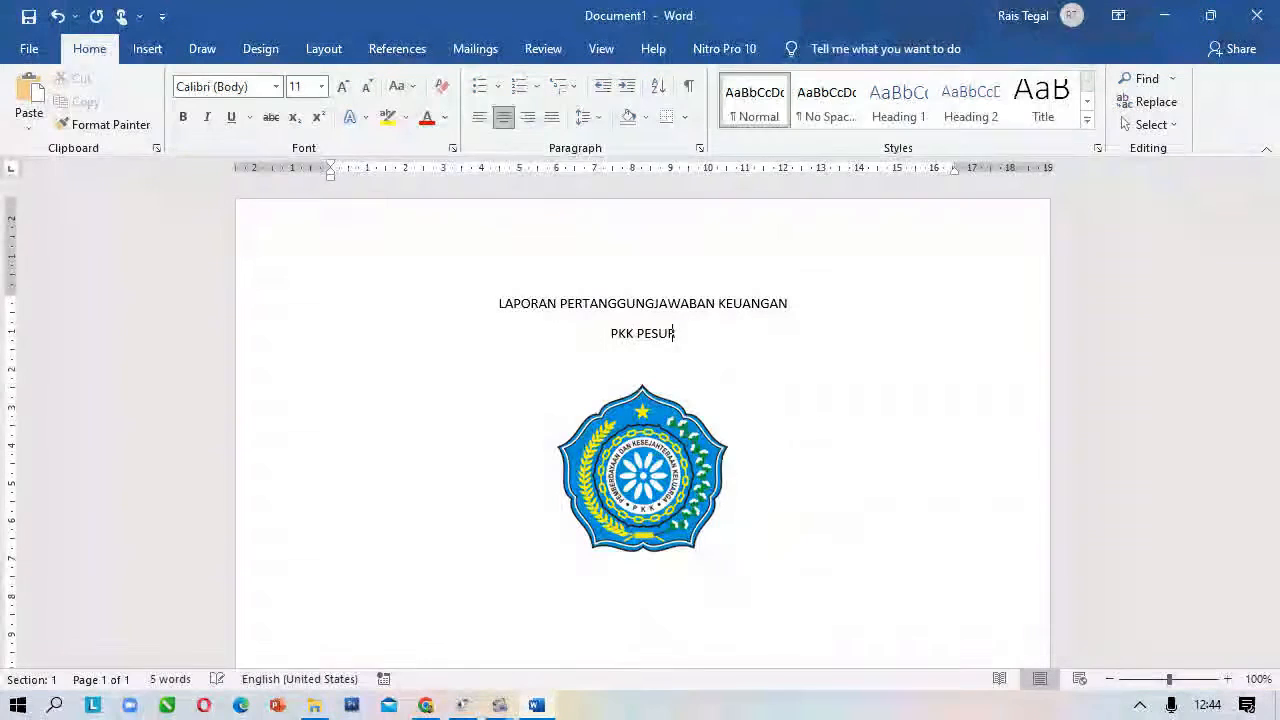
text(UNGAN LOR)
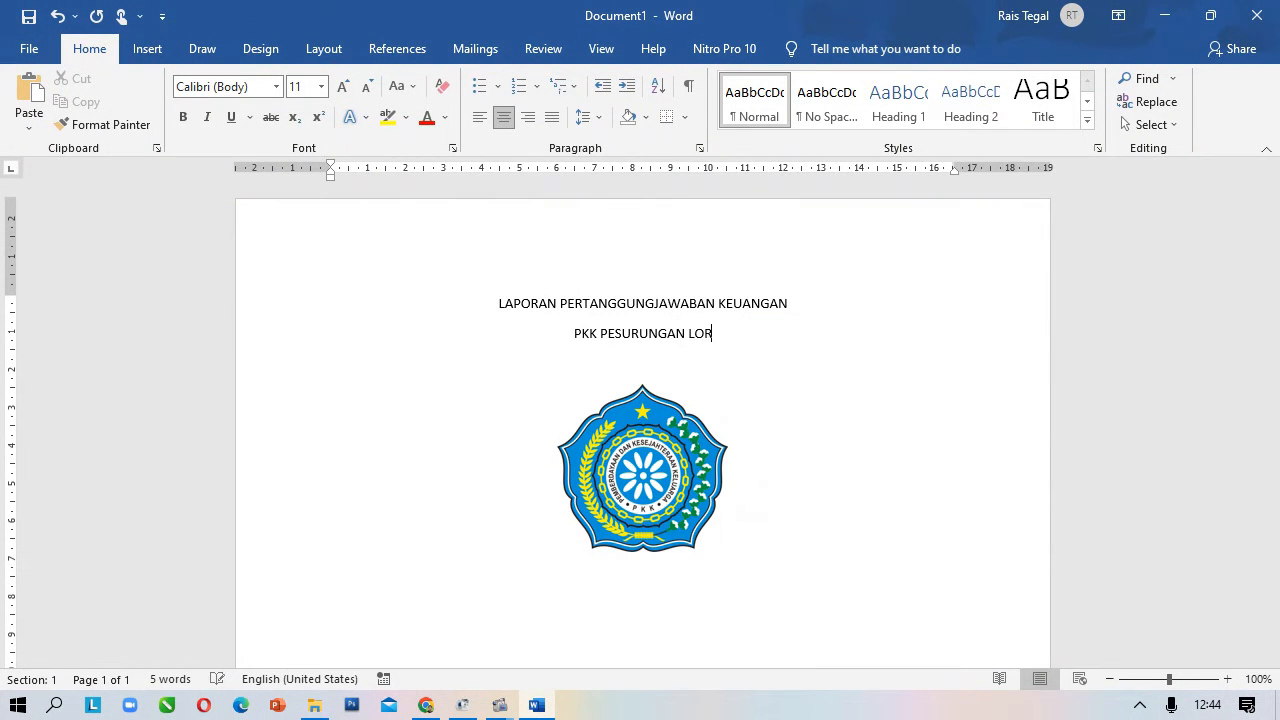
Add two blank lines between the title and the logo, and start a new line below the logo.
scroll(745, 353, down, 2)
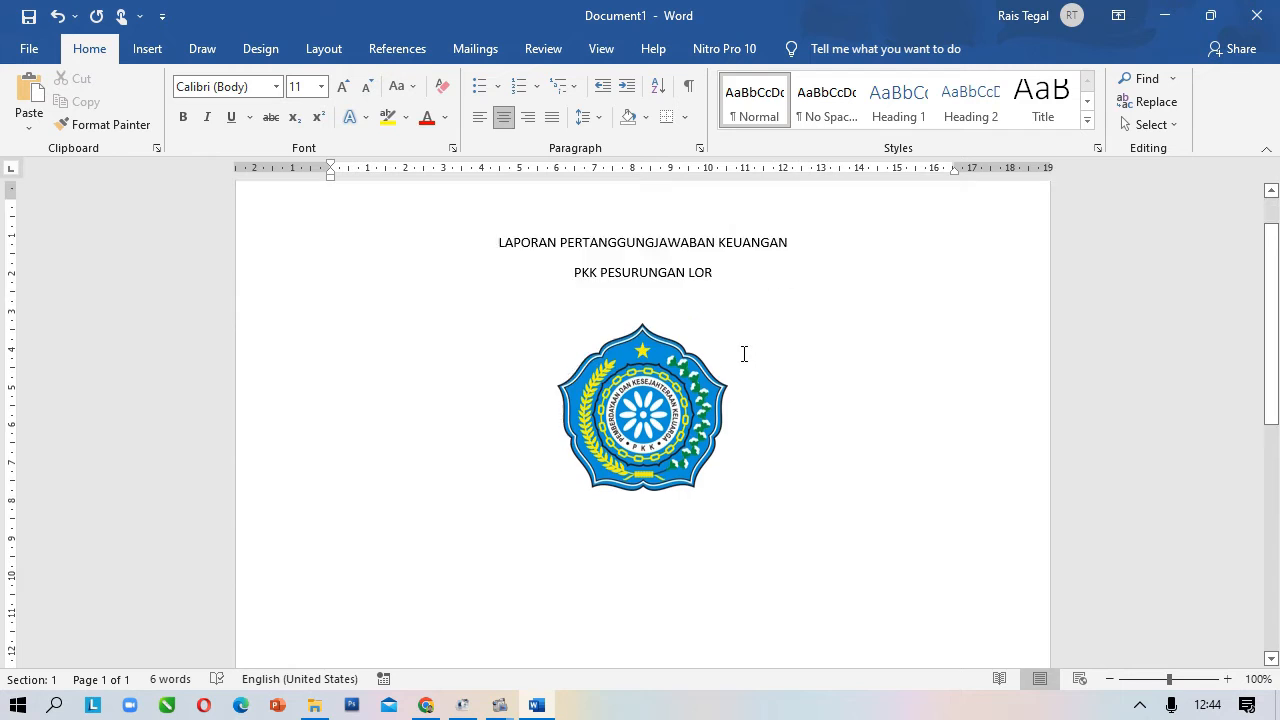
scroll(733, 375, up, 2)
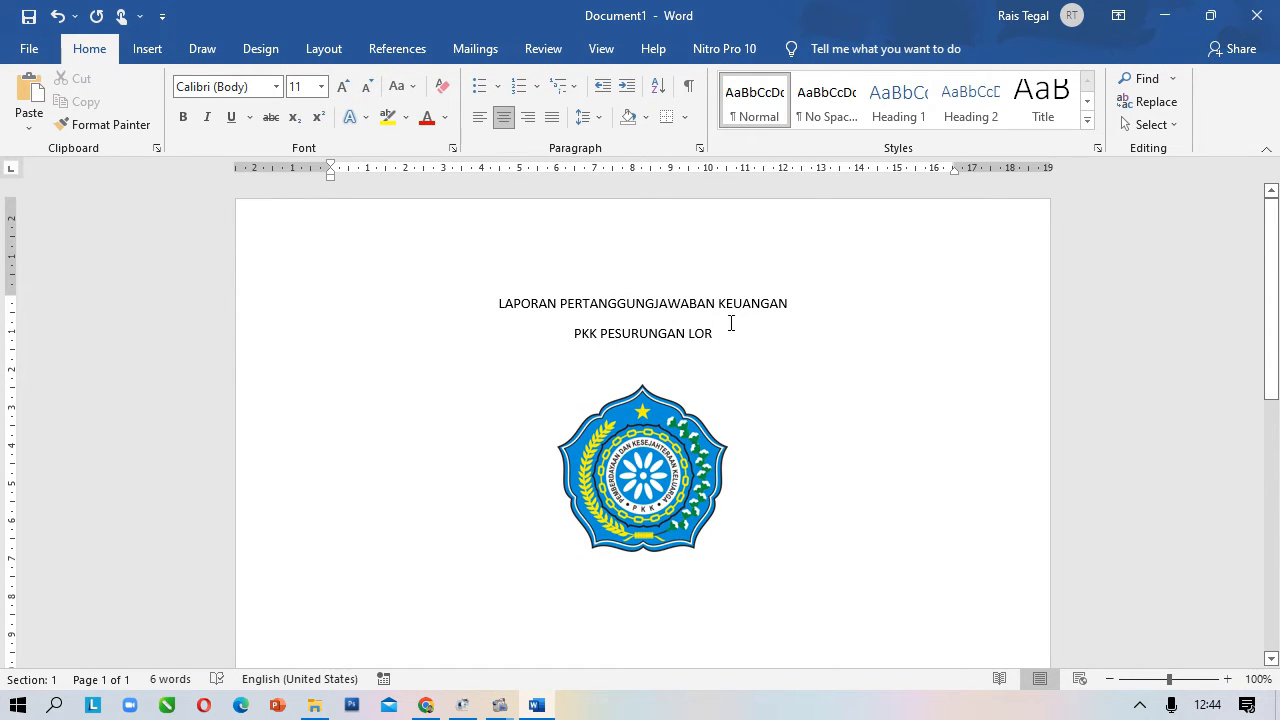
key(Return)
key(Return)
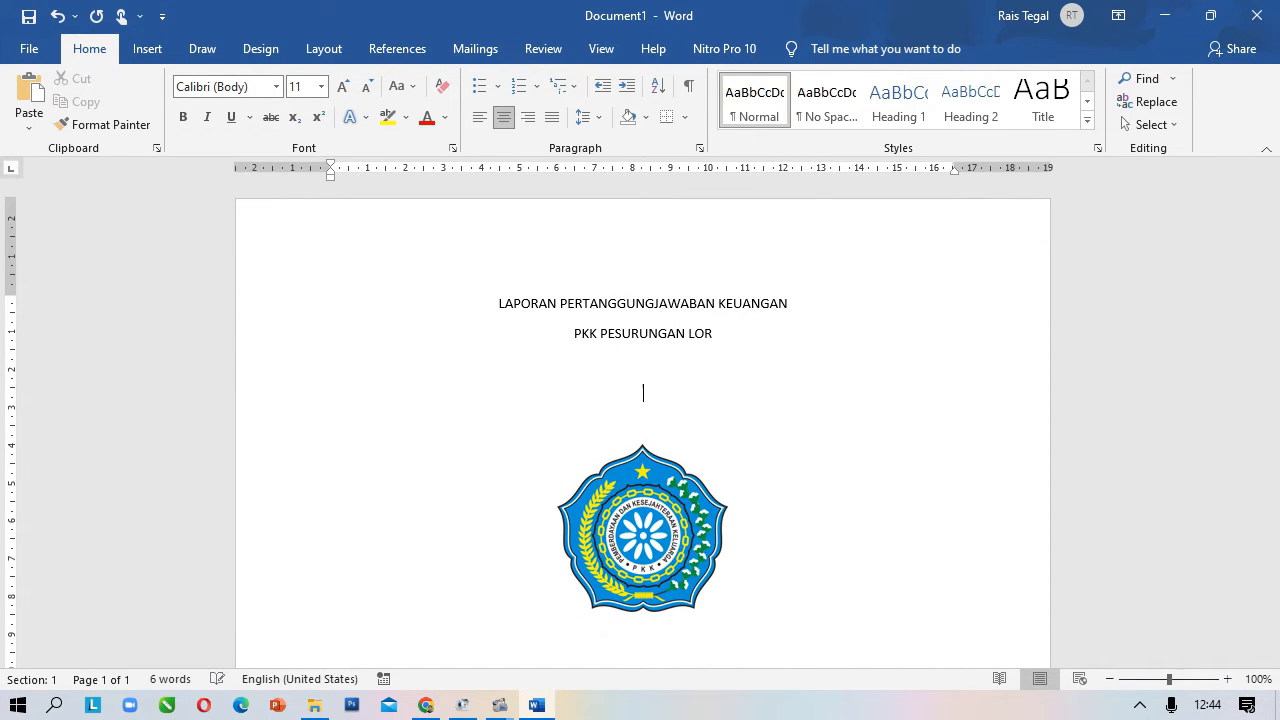
scroll(723, 360, down, 3)
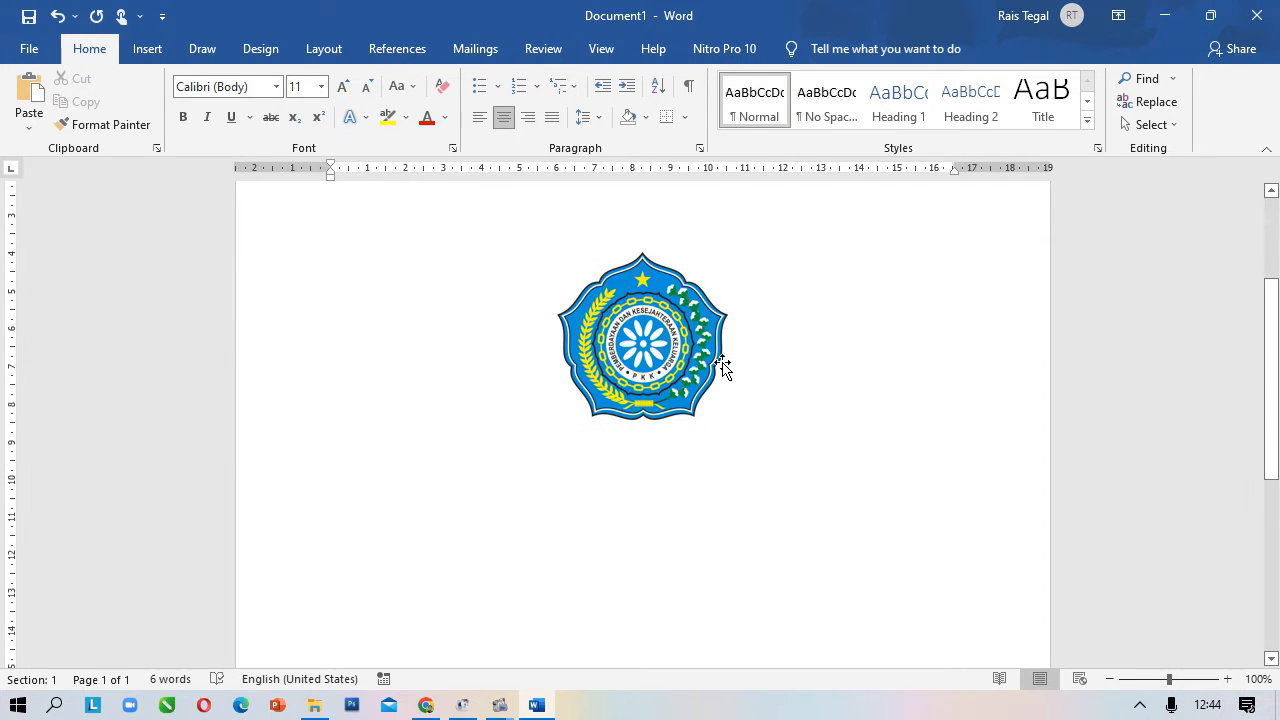
scroll(704, 375, up, 2)
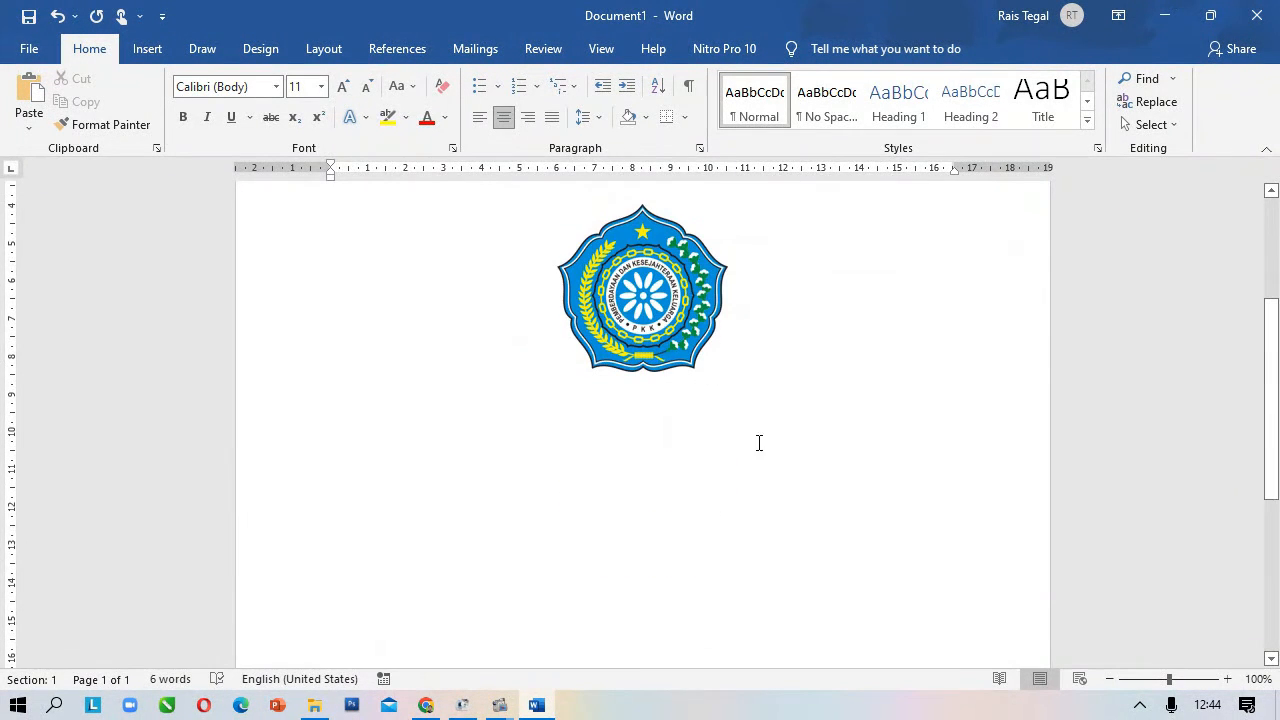
scroll(651, 503, up, 2)
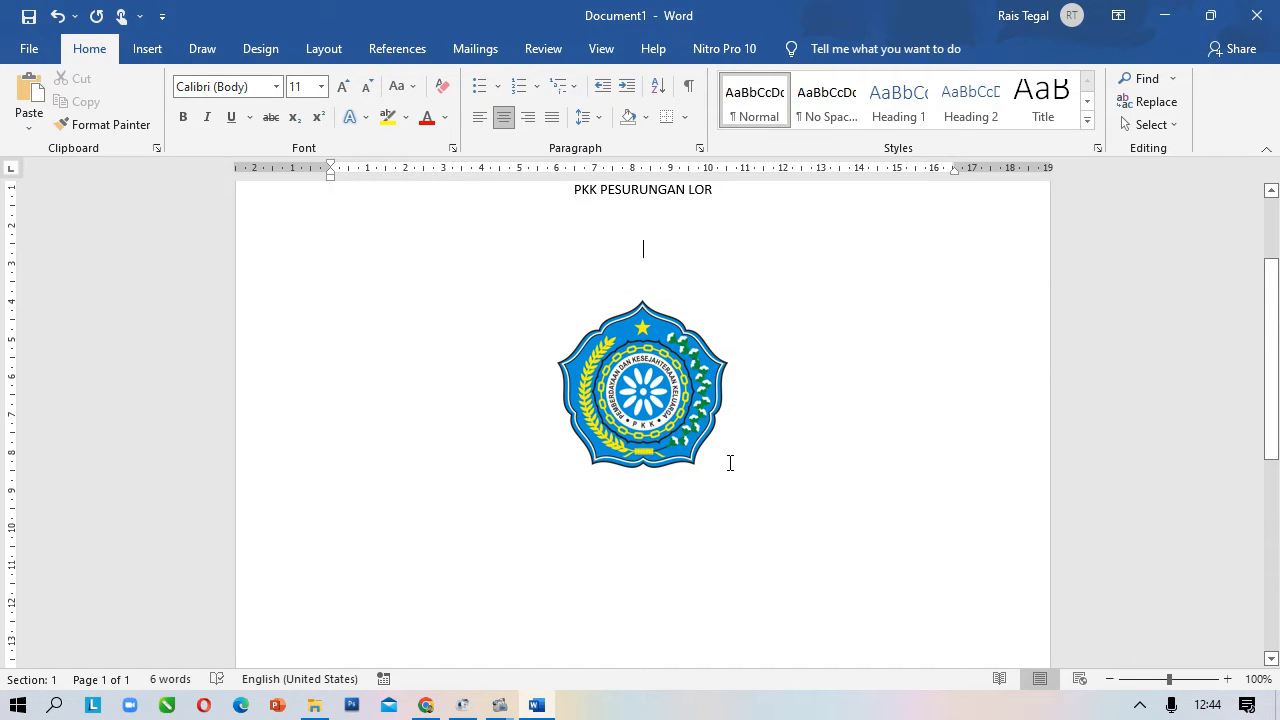
key(Return)
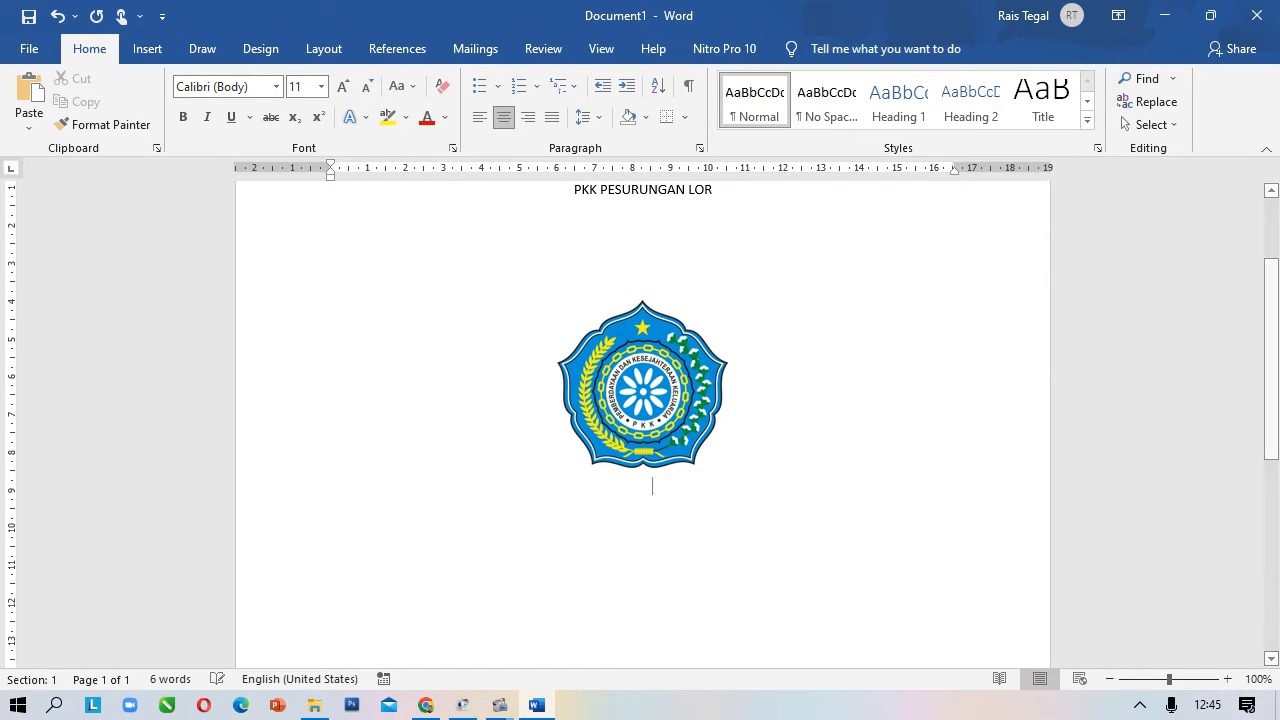
Enter TIM PENGERAK PKK and KELURAHAN PESURUNGAN LOR as two separate lines below the logo.
scroll(735, 475, down, 2)
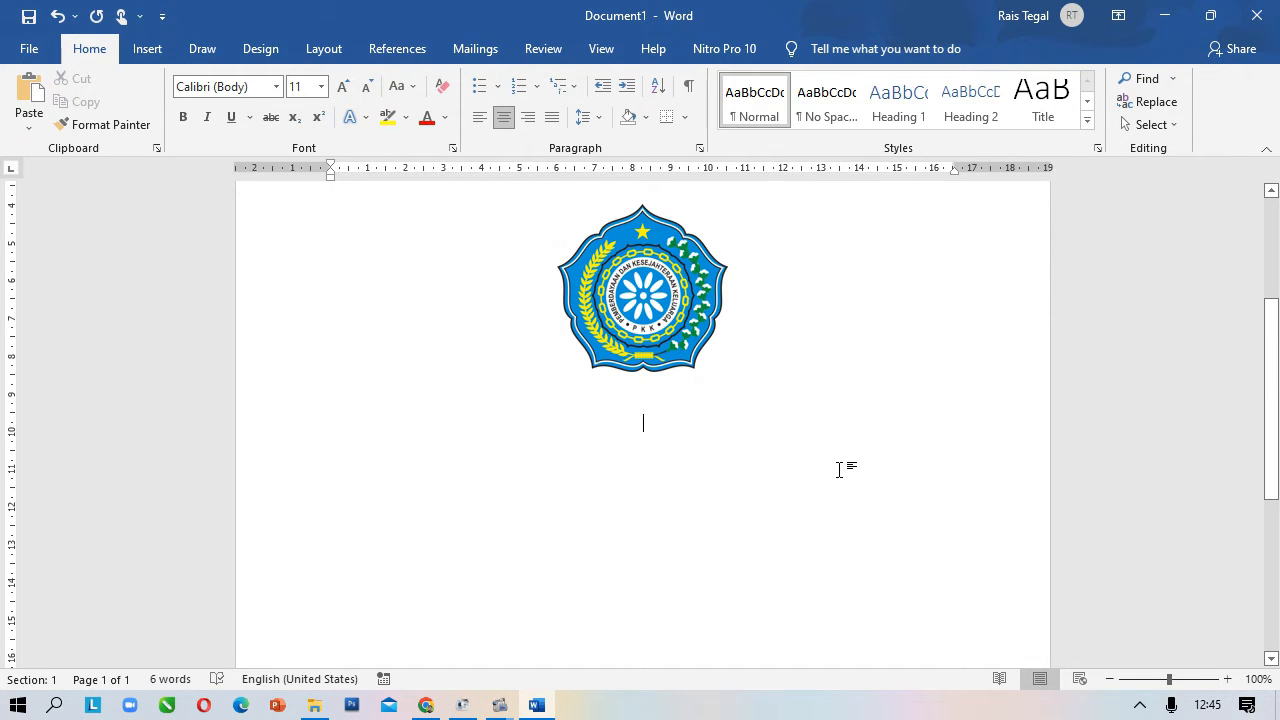
text(t)
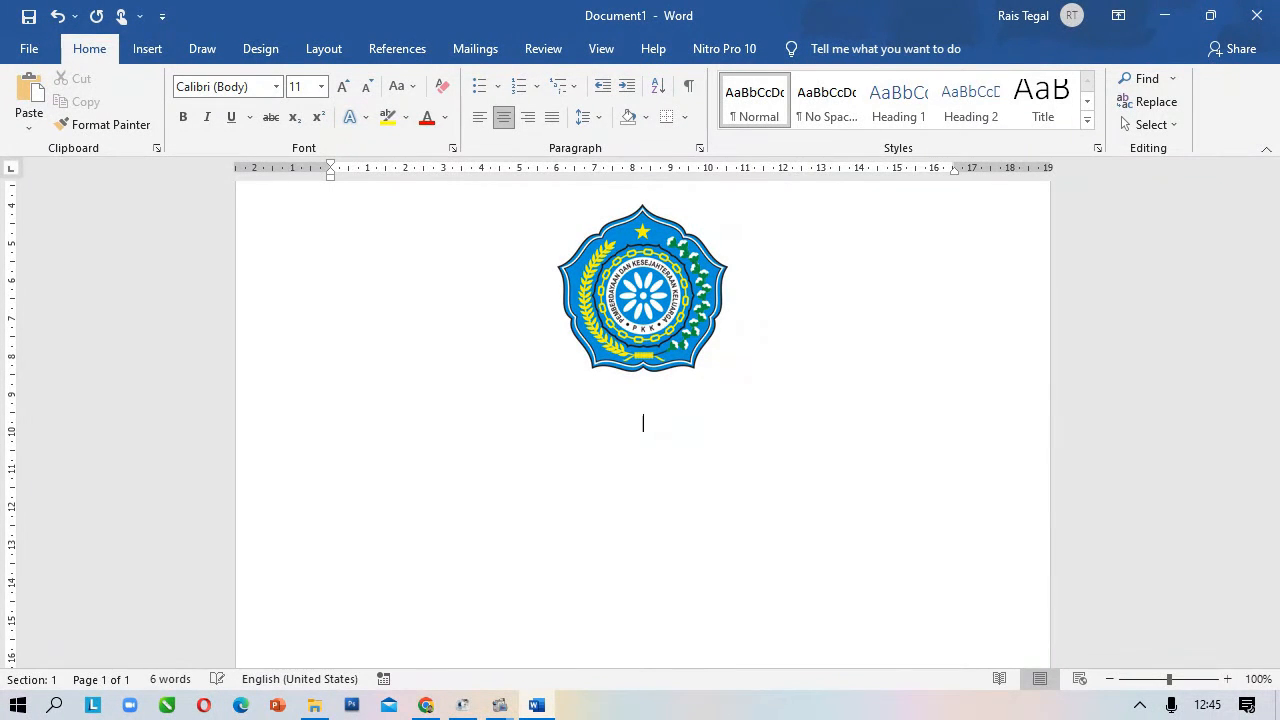
text(IM PENGERAK)
text( PKK)
text(K)
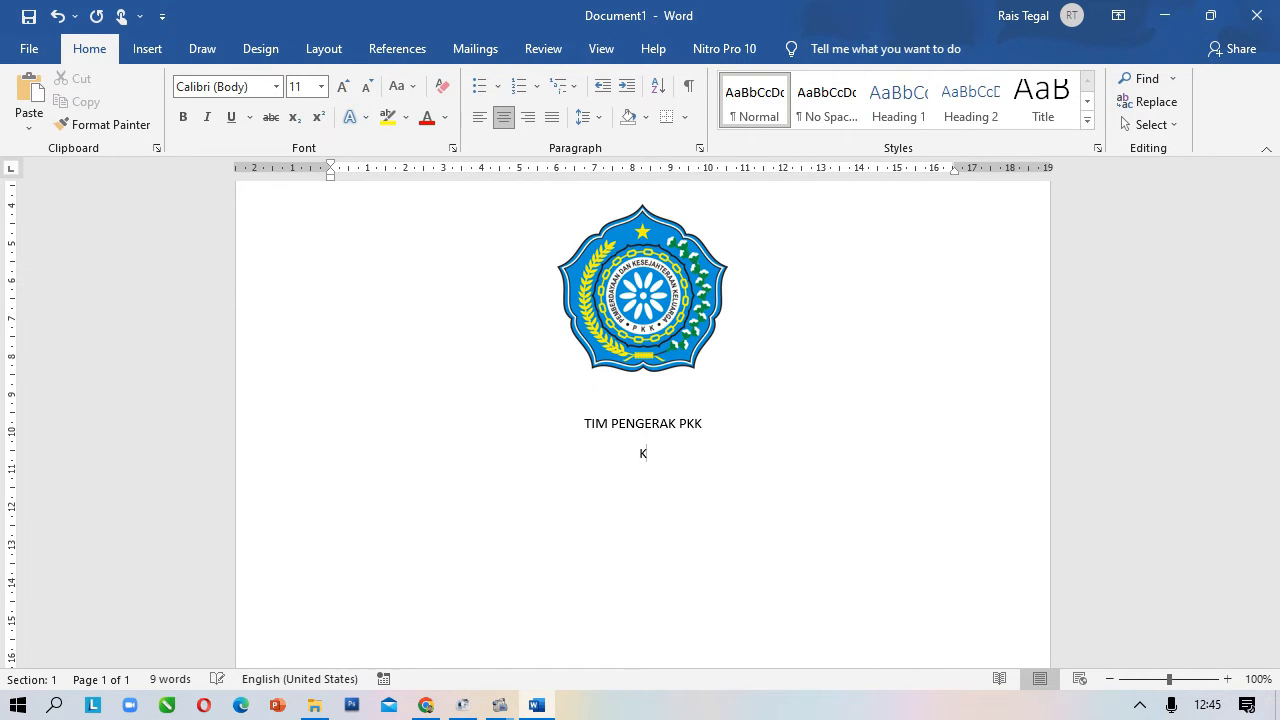
text(ELURAHAN P)
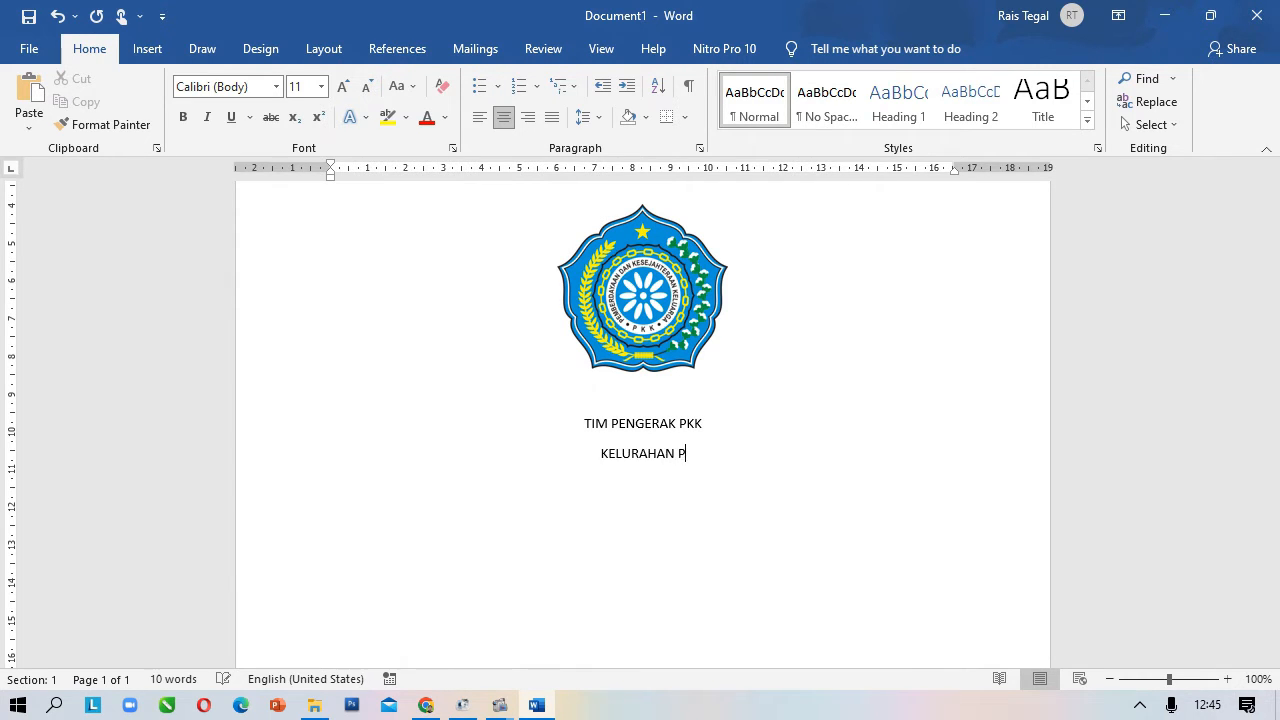
text(ESURUNGAN )
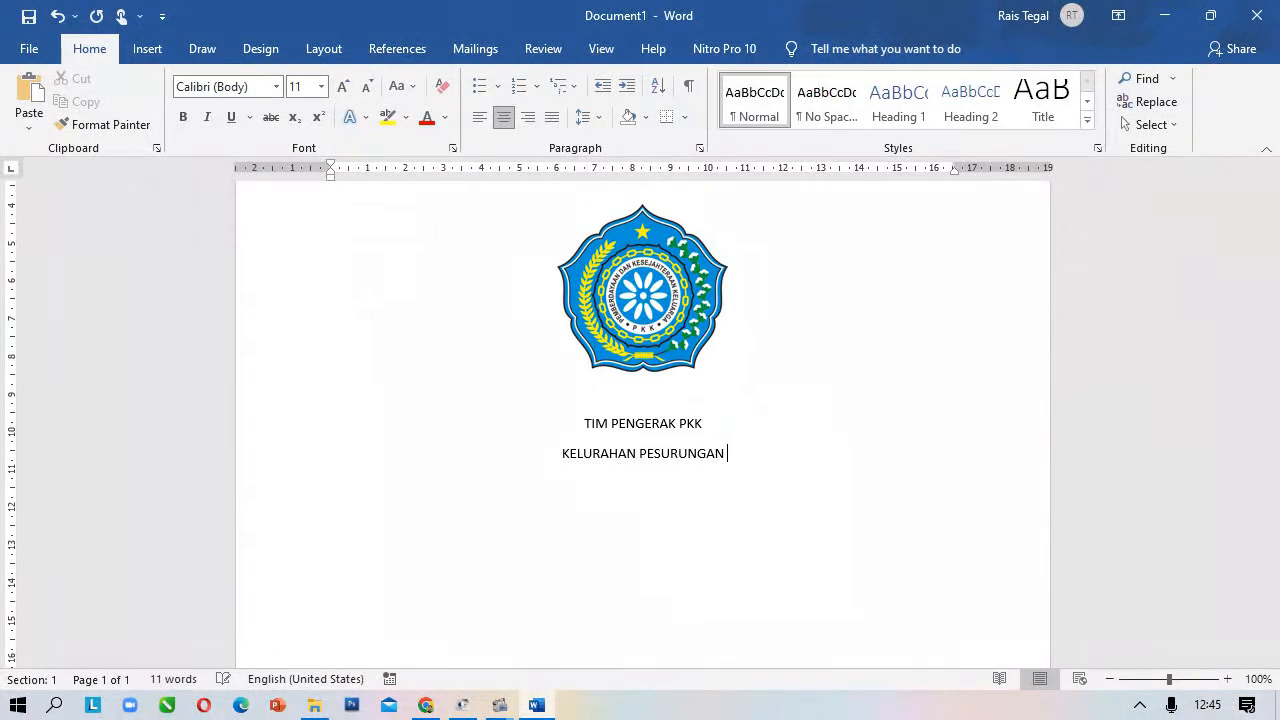
text(LOR)
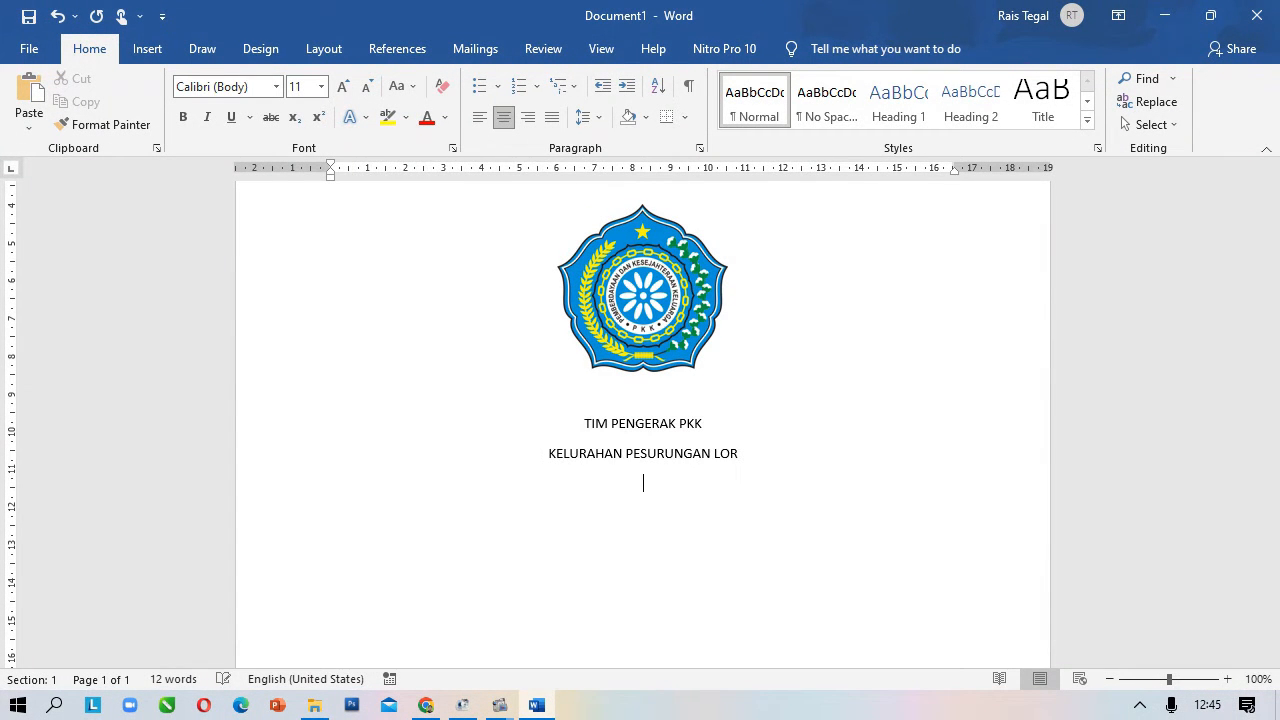
Add the lines KECAMATAN MARGADANA KOTA TEGAL and 2020 beneath KELURAHAN PESURUNGAN LOR.
text(KECAMATAN MARGAD)
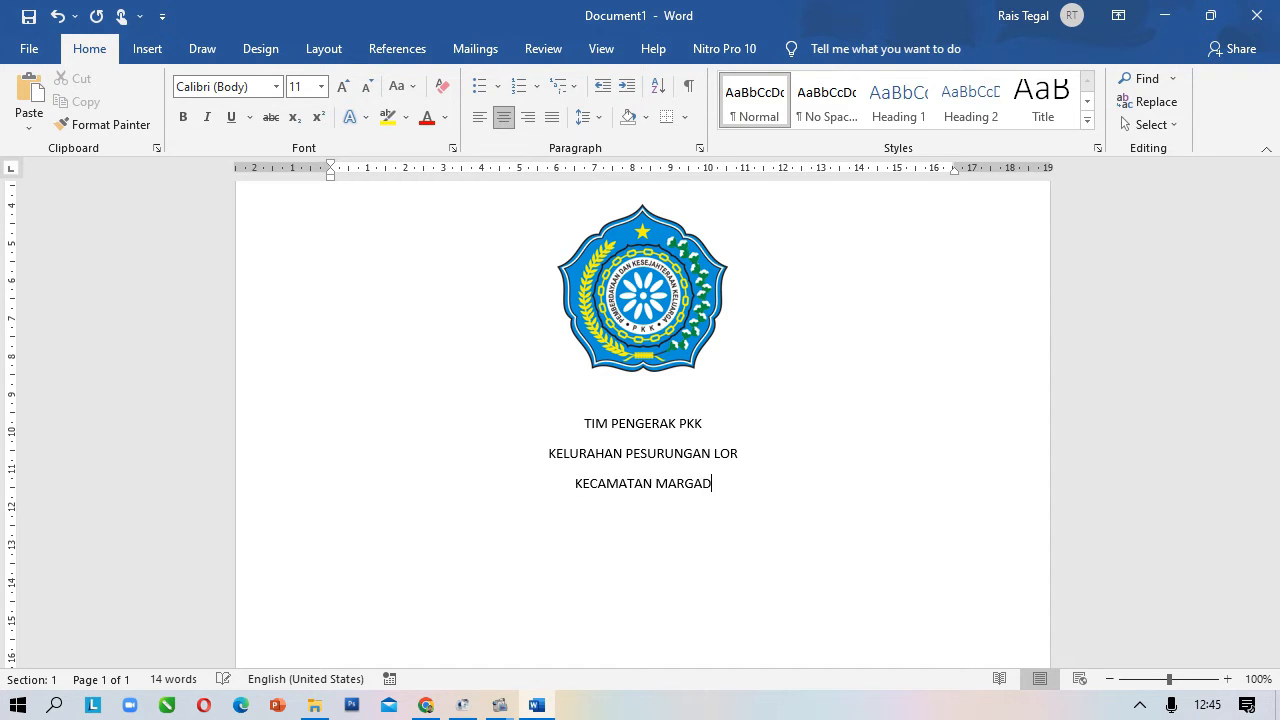
text(ANA KOTA TEGAL)
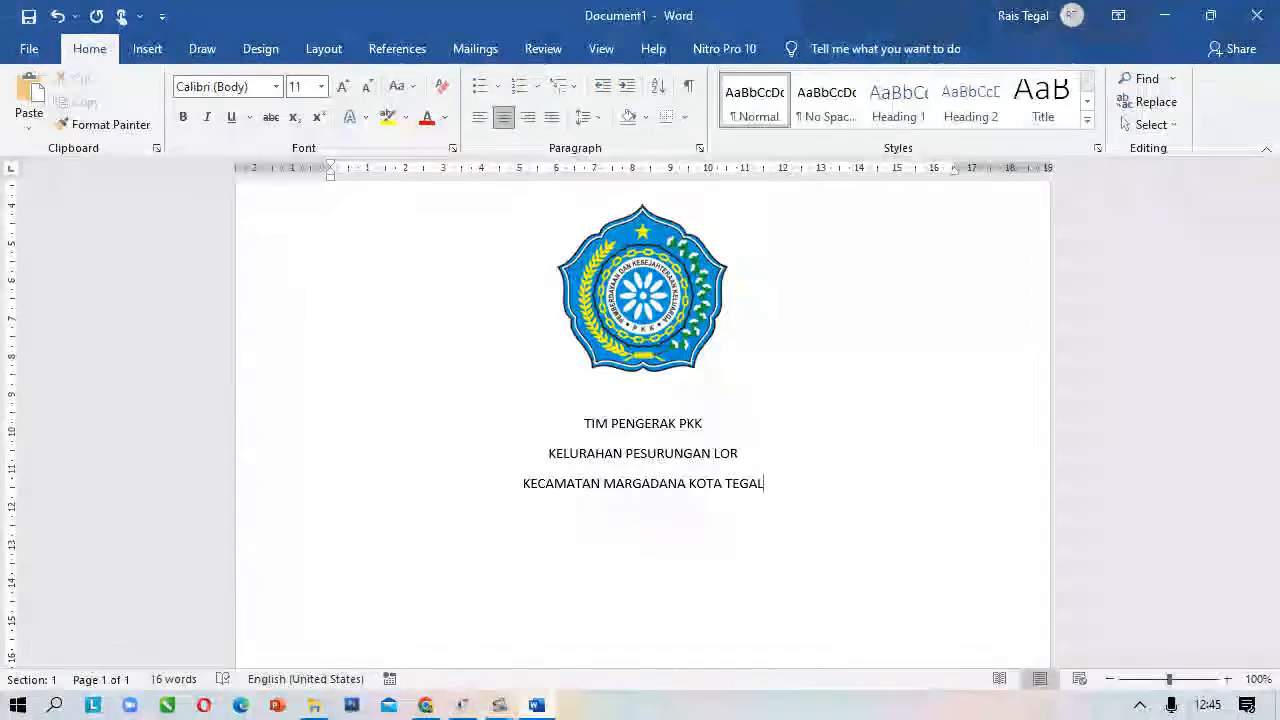
key(Return)
text(2020)
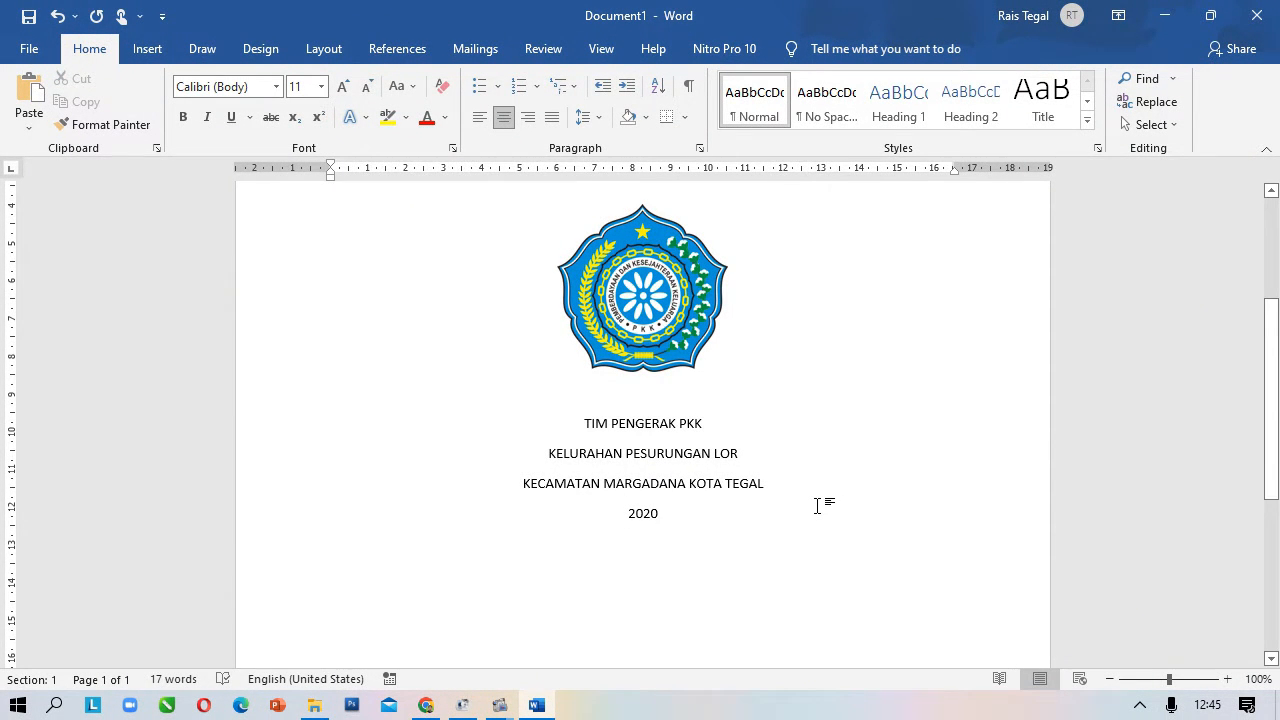
Change the font of the whole document to Tahoma.
scroll(817, 505, down, 3)
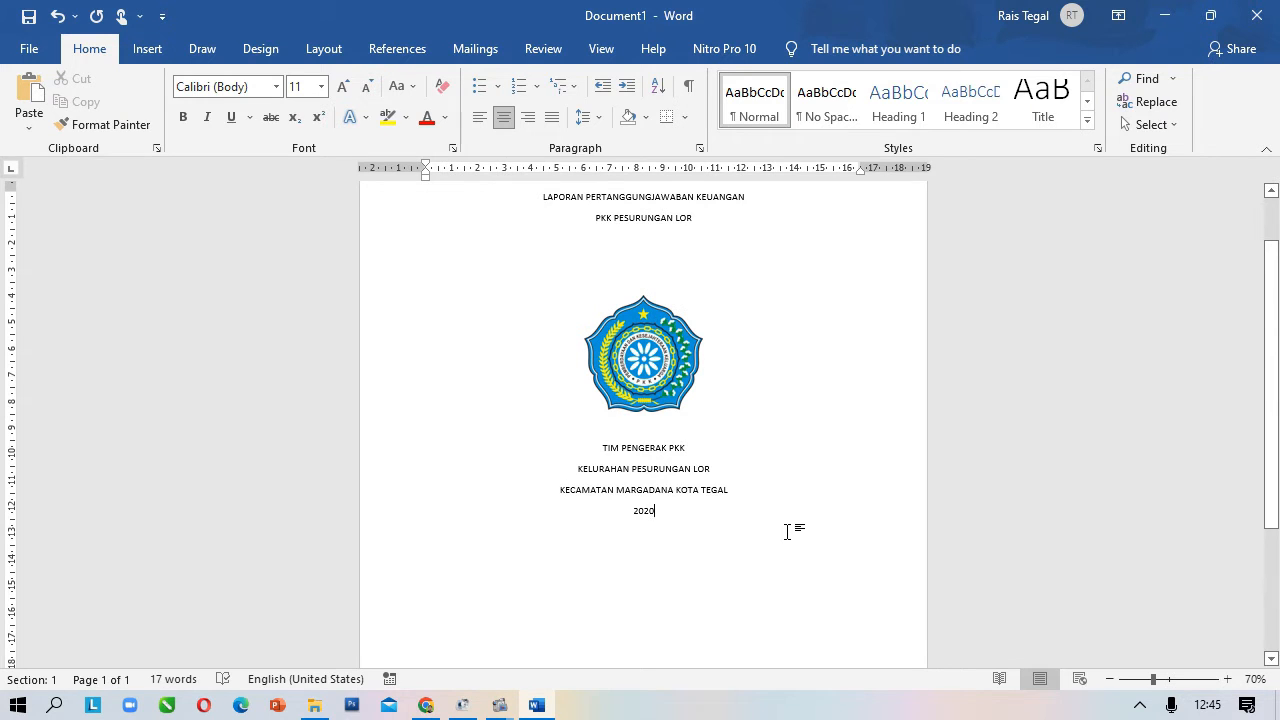
key(ctrl+a)
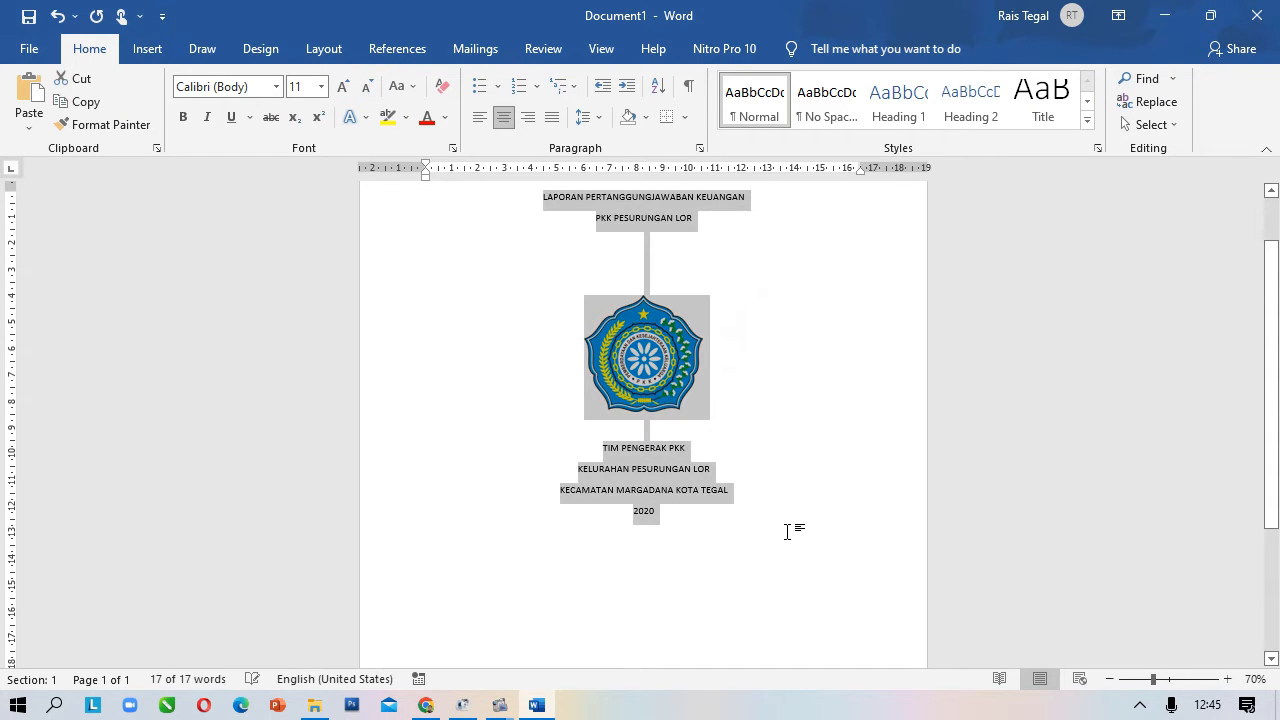
click(249, 87)
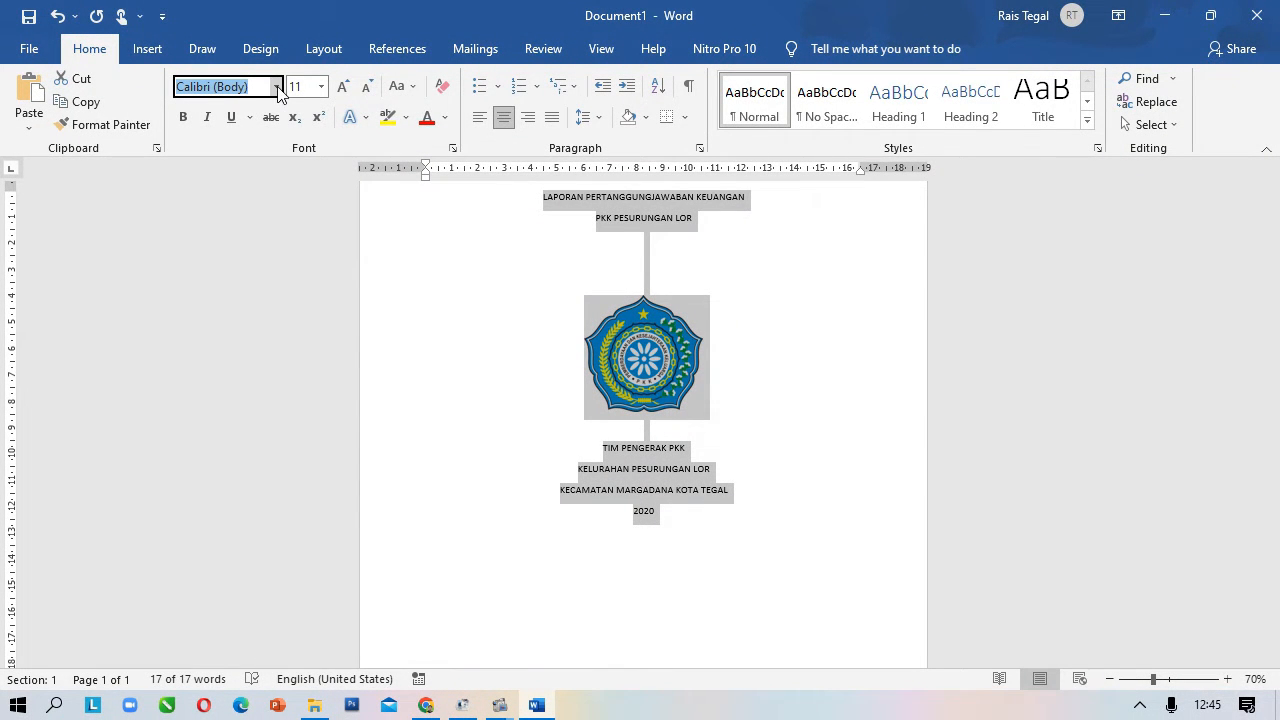
click(276, 87)
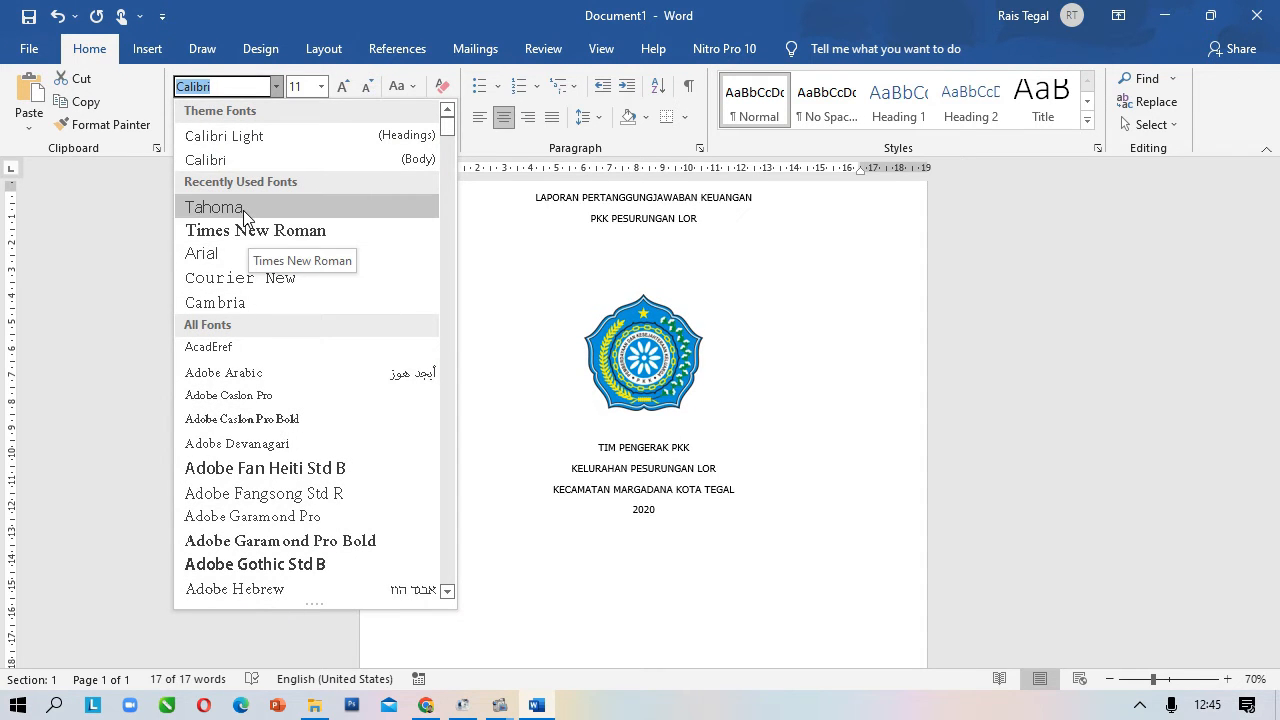
click(214, 207)
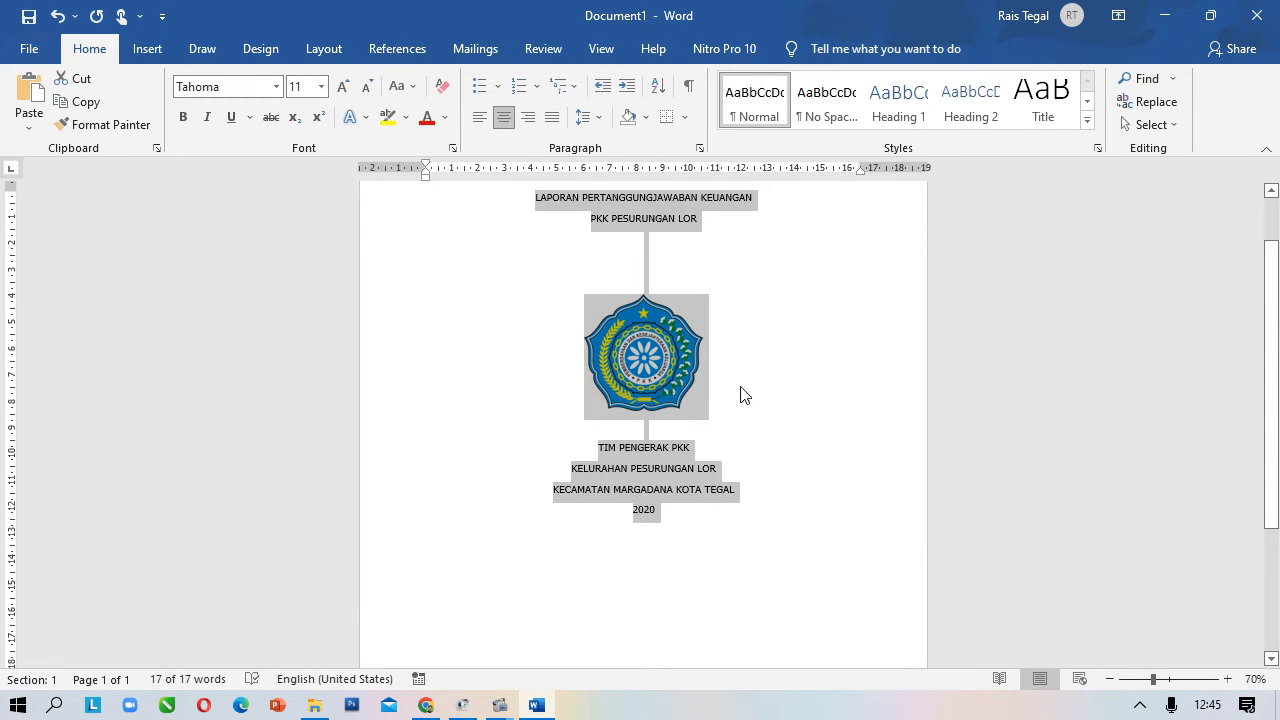
Set the spacing after all paragraphs in the document to 0 pt and clear the selection.
click(700, 149)
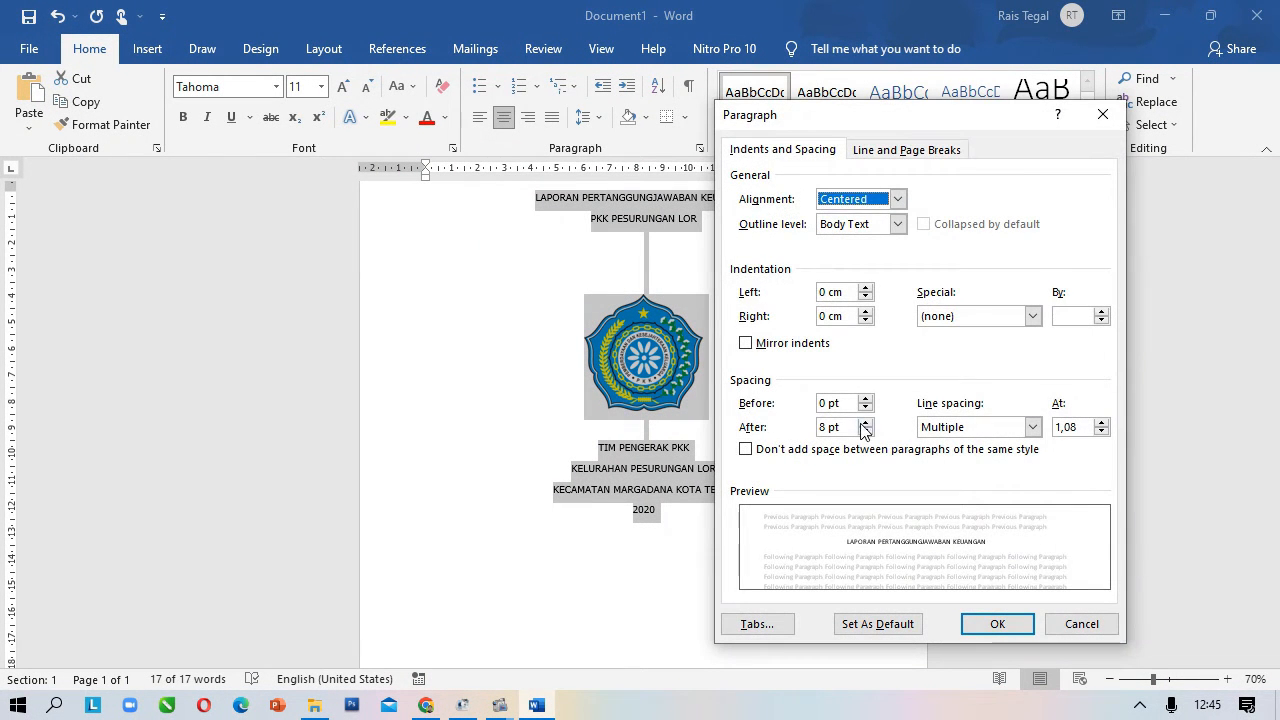
click(1080, 621)
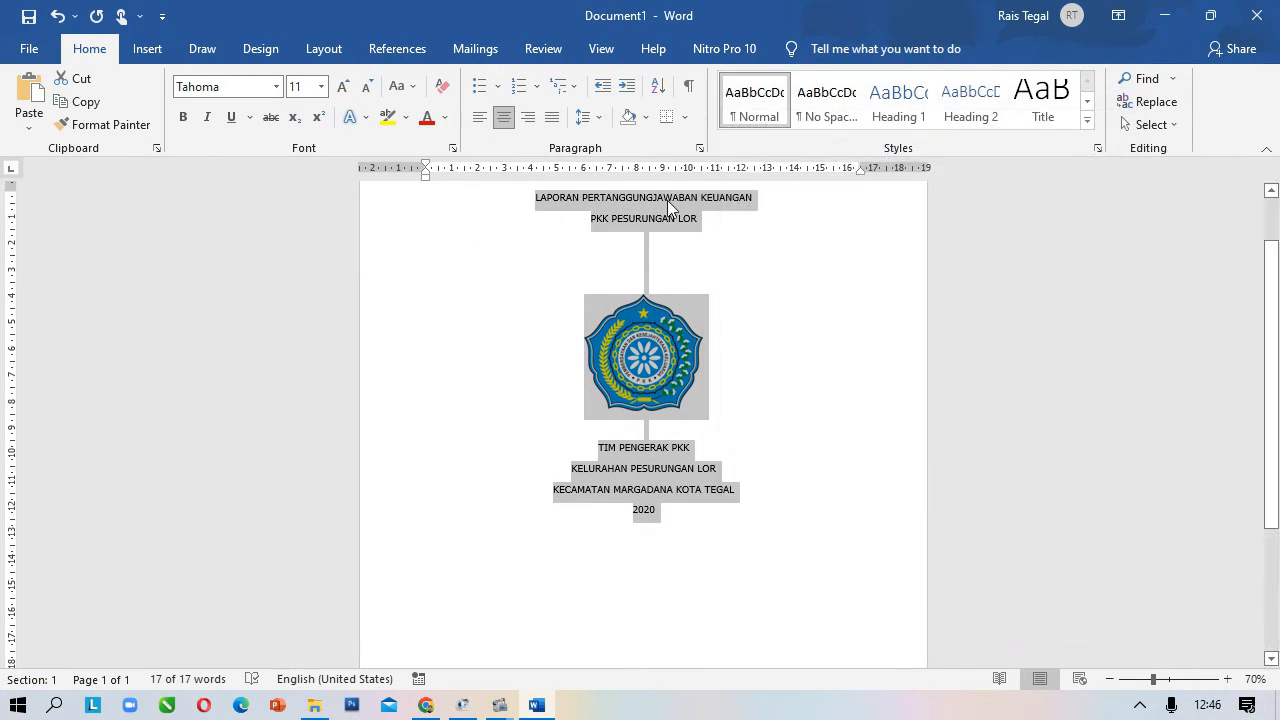
click(701, 150)
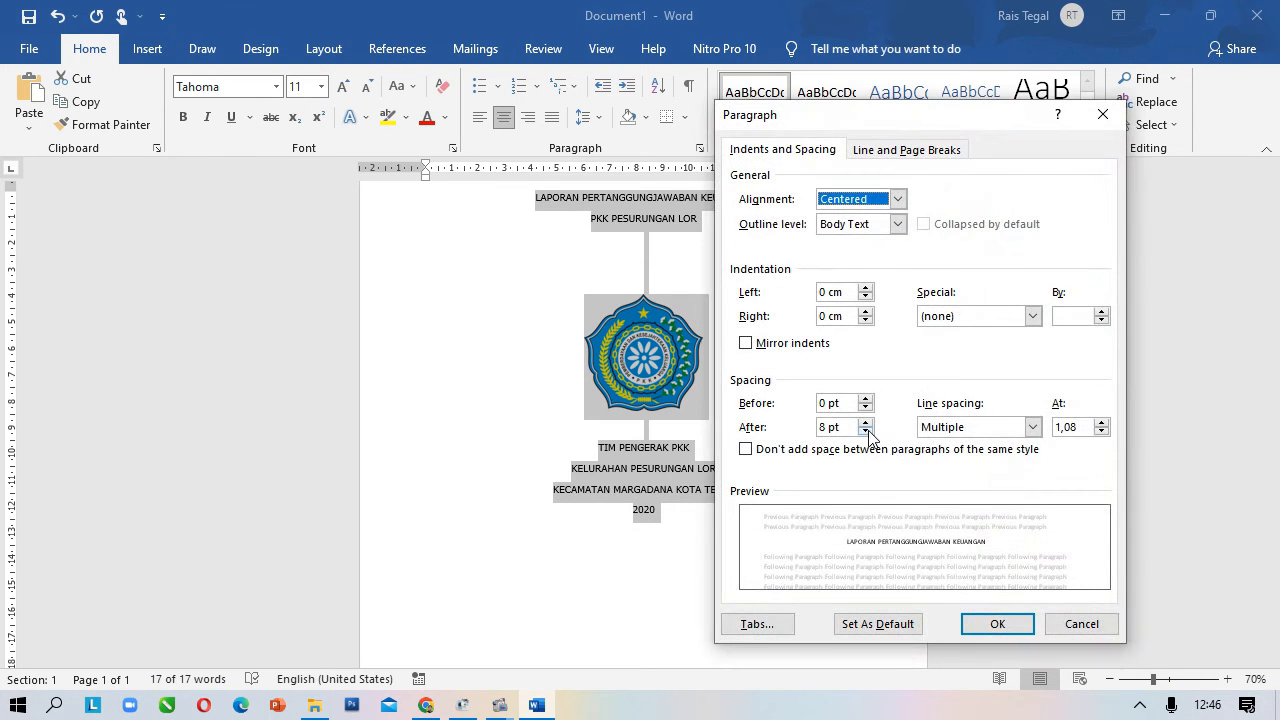
click(866, 432)
click(866, 432)
click(1018, 628)
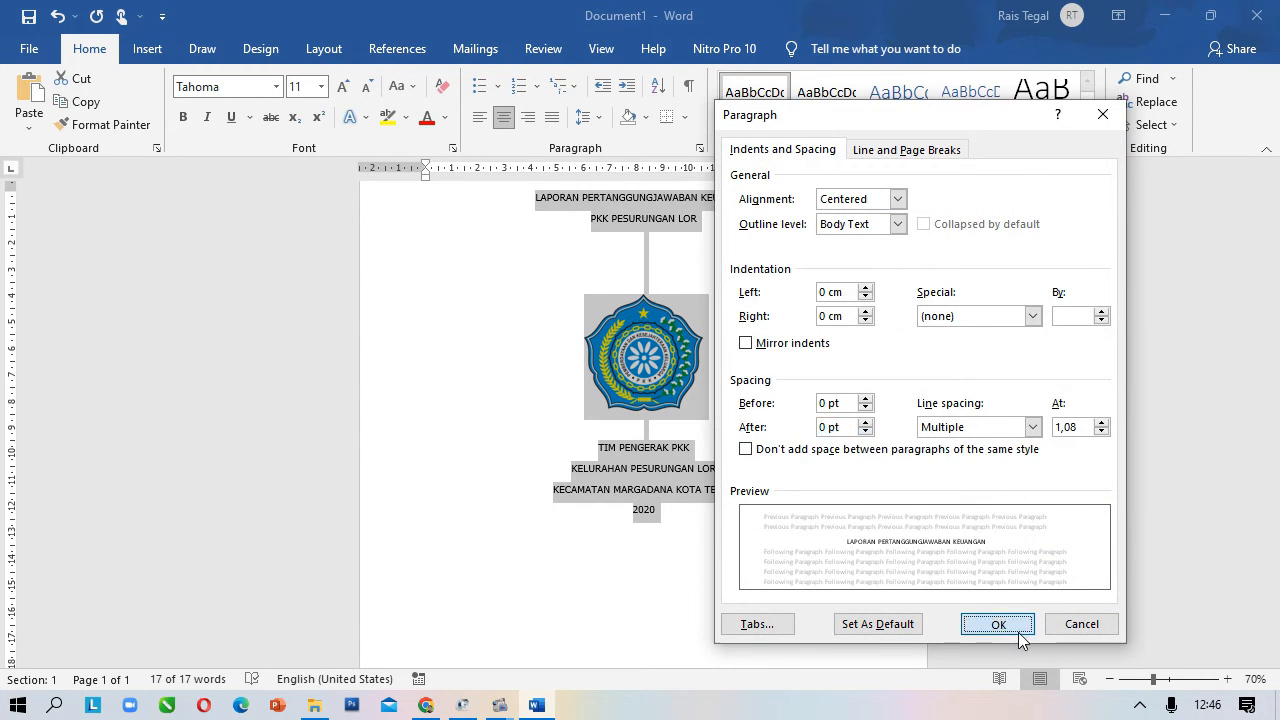
click(765, 418)
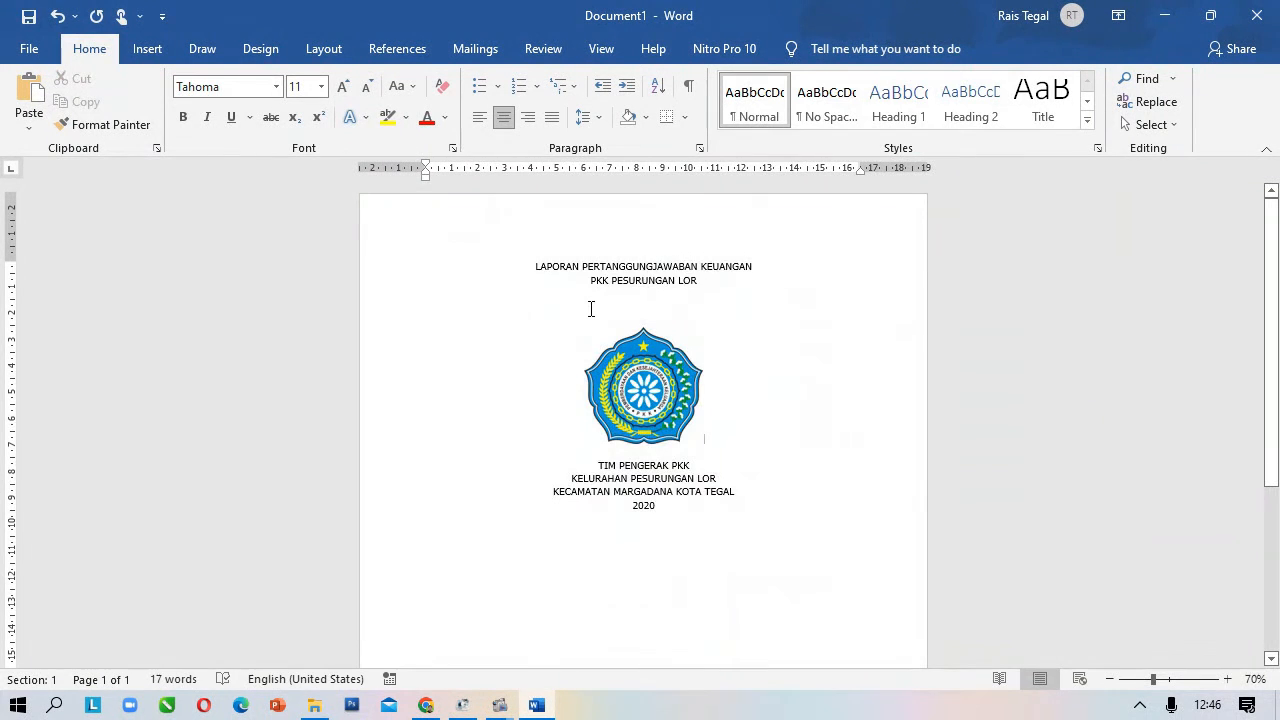
Insert a blank line above the title LAPORAN PERTANGGUNGJAWABAN KEUANGAN.
scroll(589, 317, up, 7)
scroll(437, 400, up, 2)
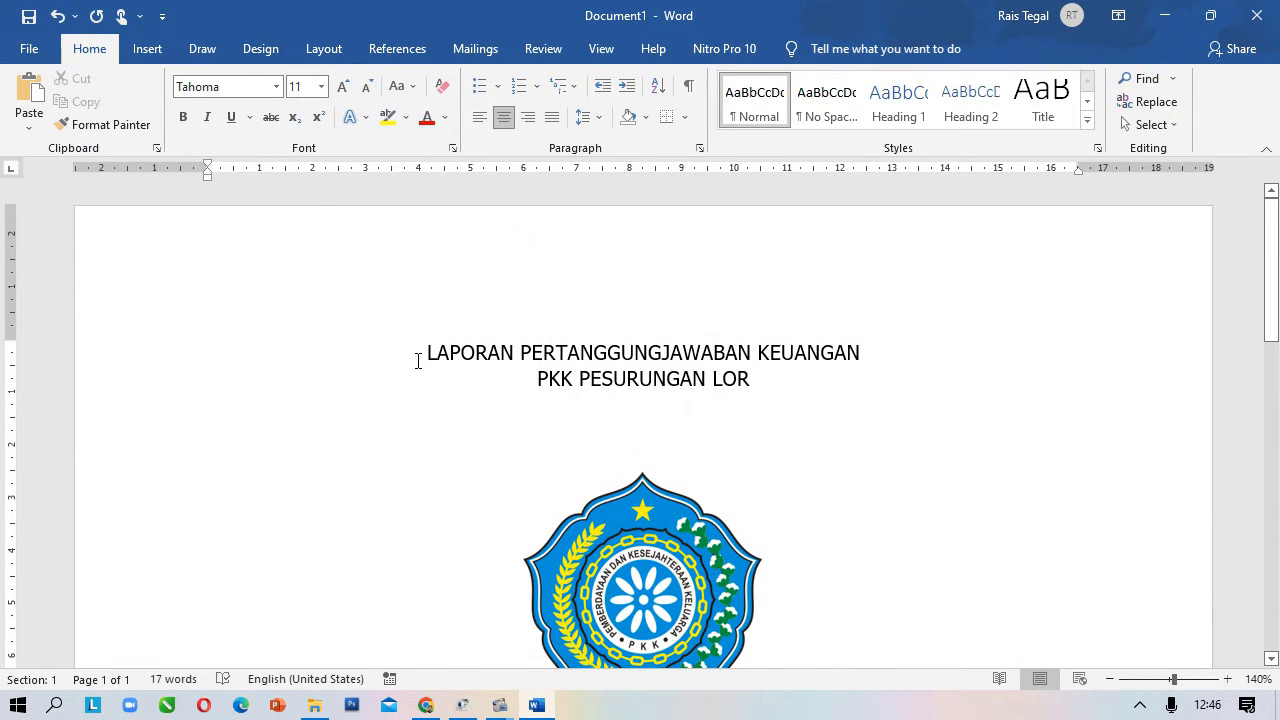
key(Return)
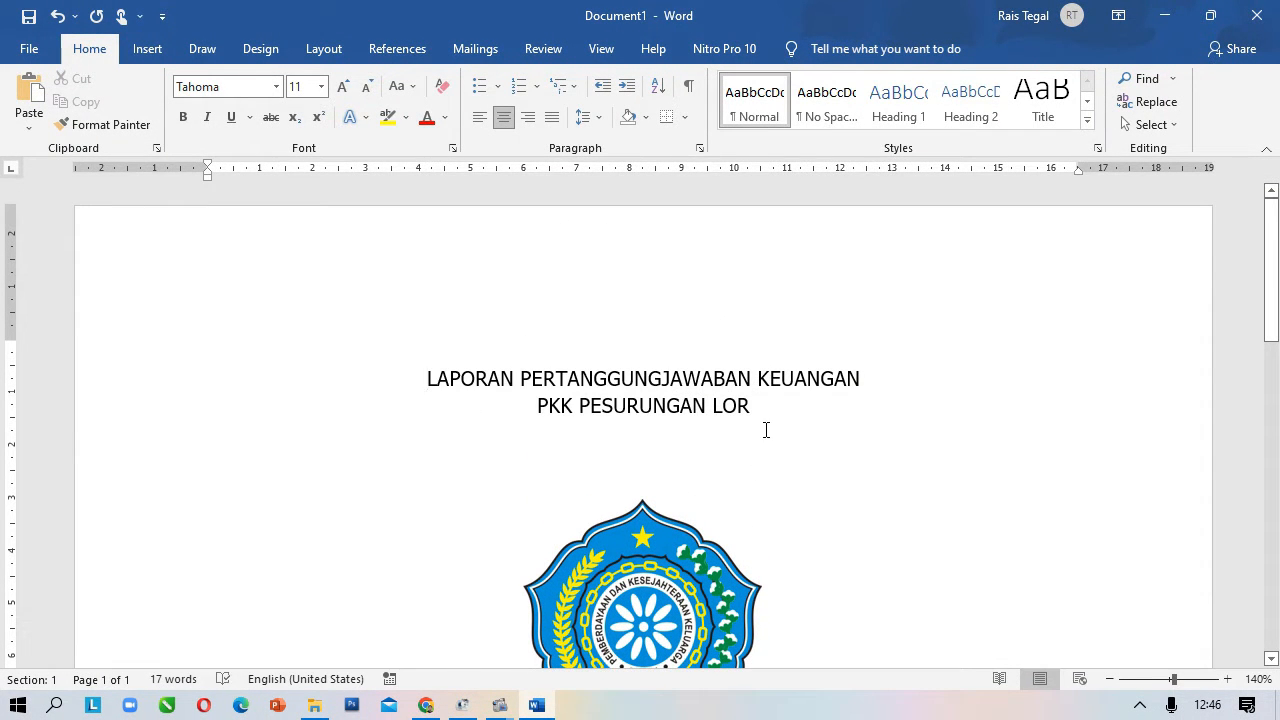
Bold the two title lines and the four lines below the logo, adding a blank line between the logo and TIM PENGERAK PKK.
drag(760, 405, 426, 378)
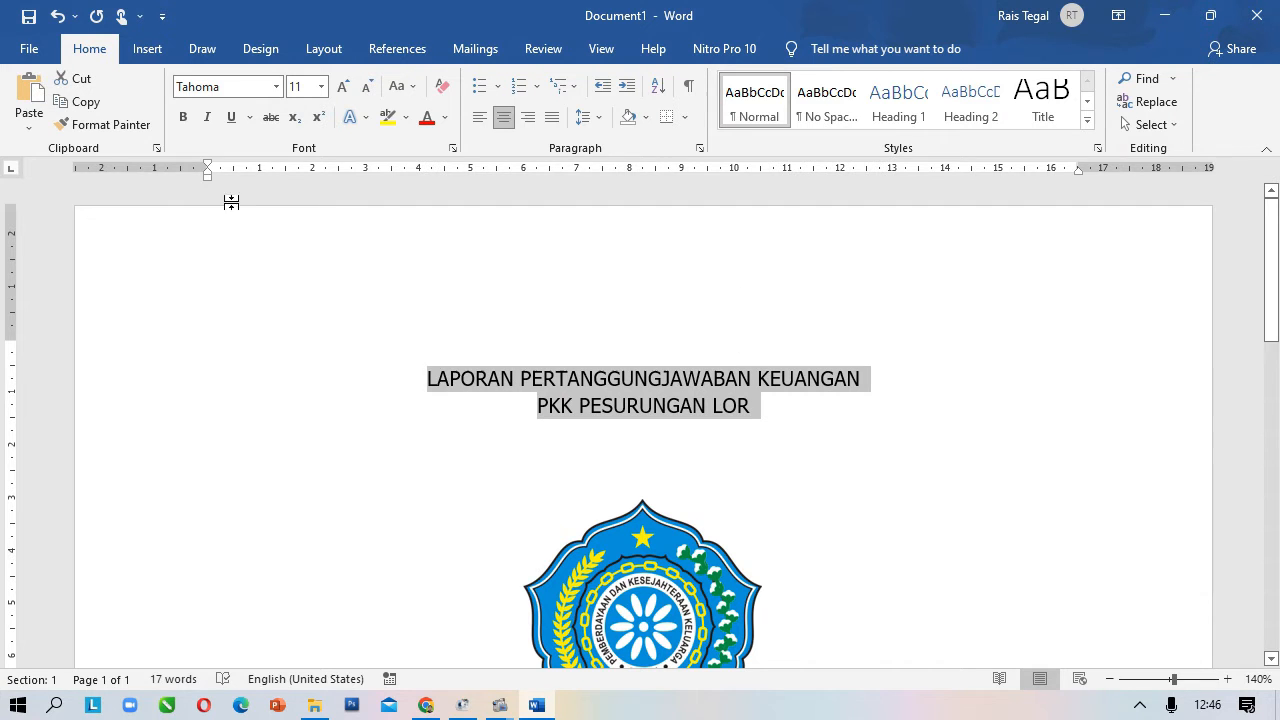
click(183, 118)
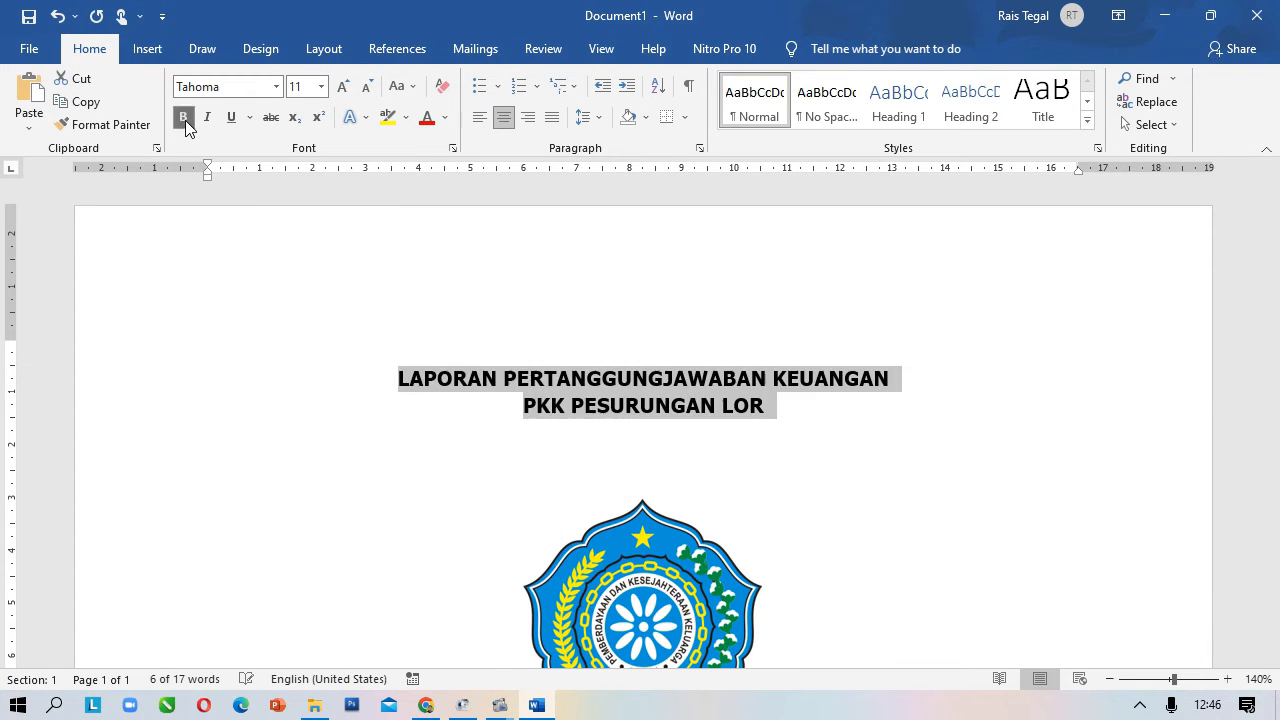
scroll(729, 566, down, 5)
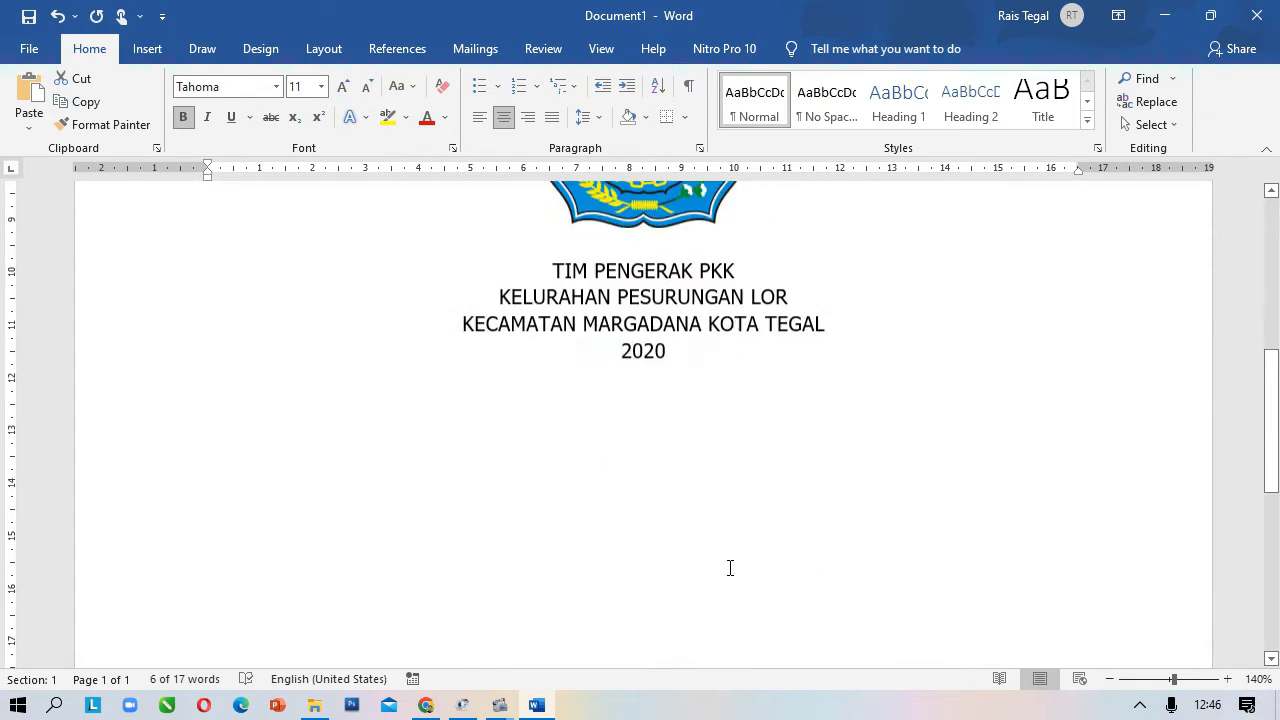
click(552, 378)
key(Return)
drag(709, 500, 540, 406)
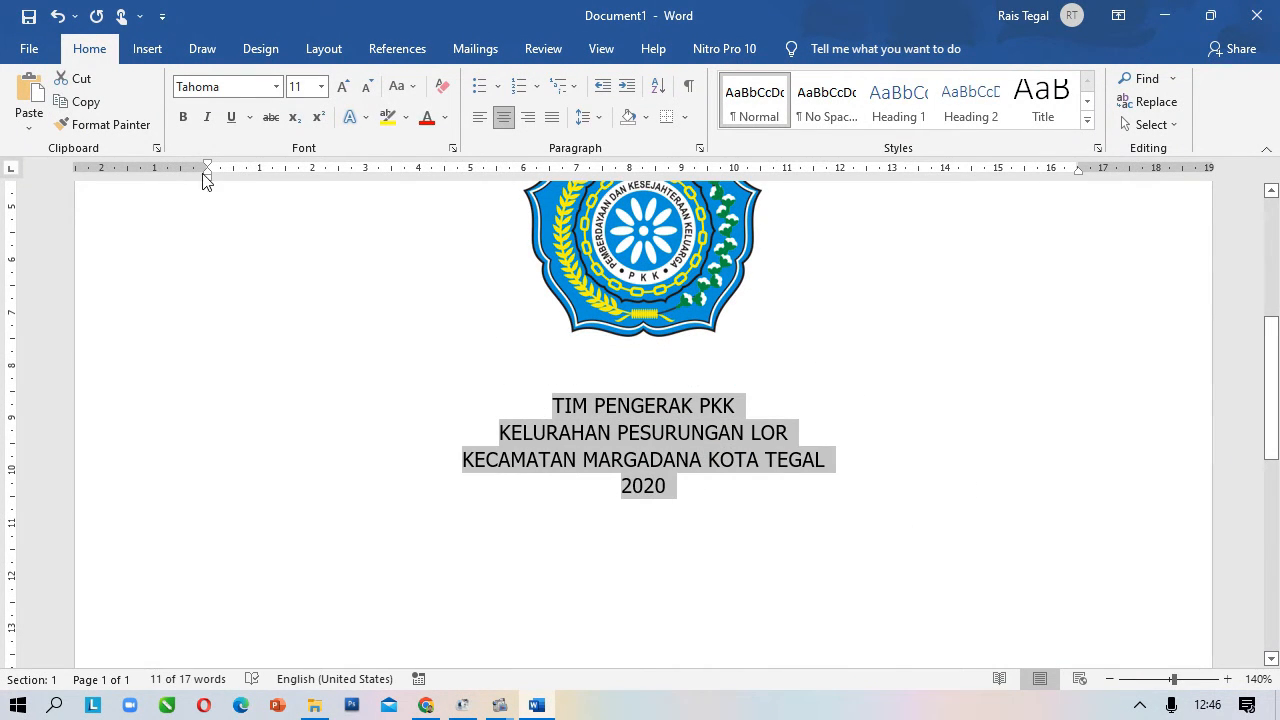
click(183, 118)
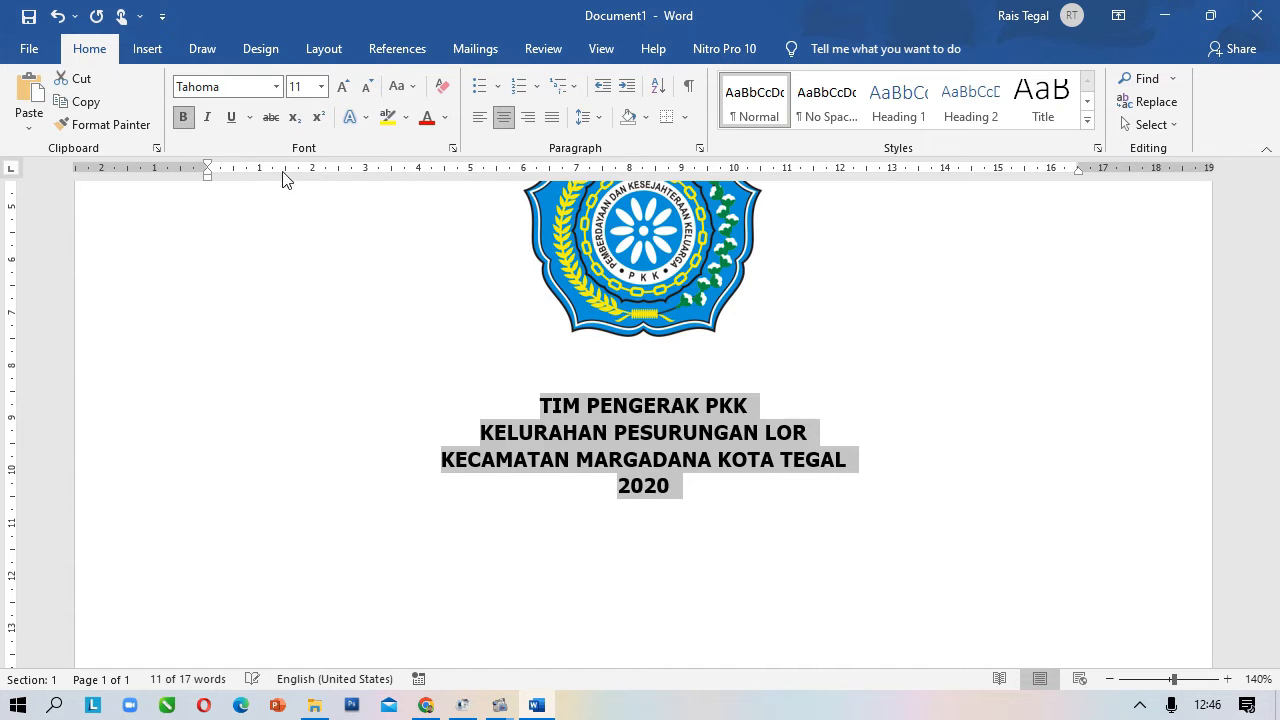
click(563, 357)
Insert four blank lines between PKK PESURUNGAN LOR and the logo.
scroll(557, 380, up, 1)
scroll(557, 380, up, 3)
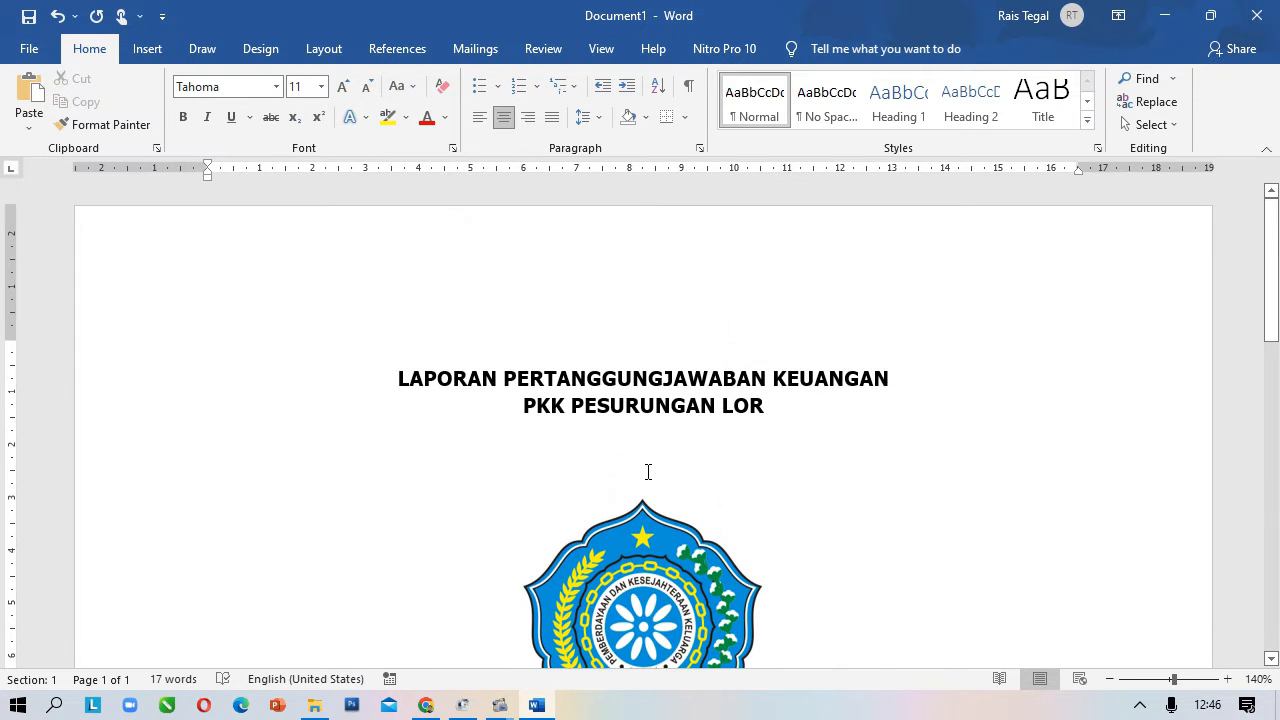
key(Return)
key(Return)
key(Return)
key(Return)
Insert three blank lines between the logo and TIM PENGERAK PKK.
scroll(645, 460, down, 5)
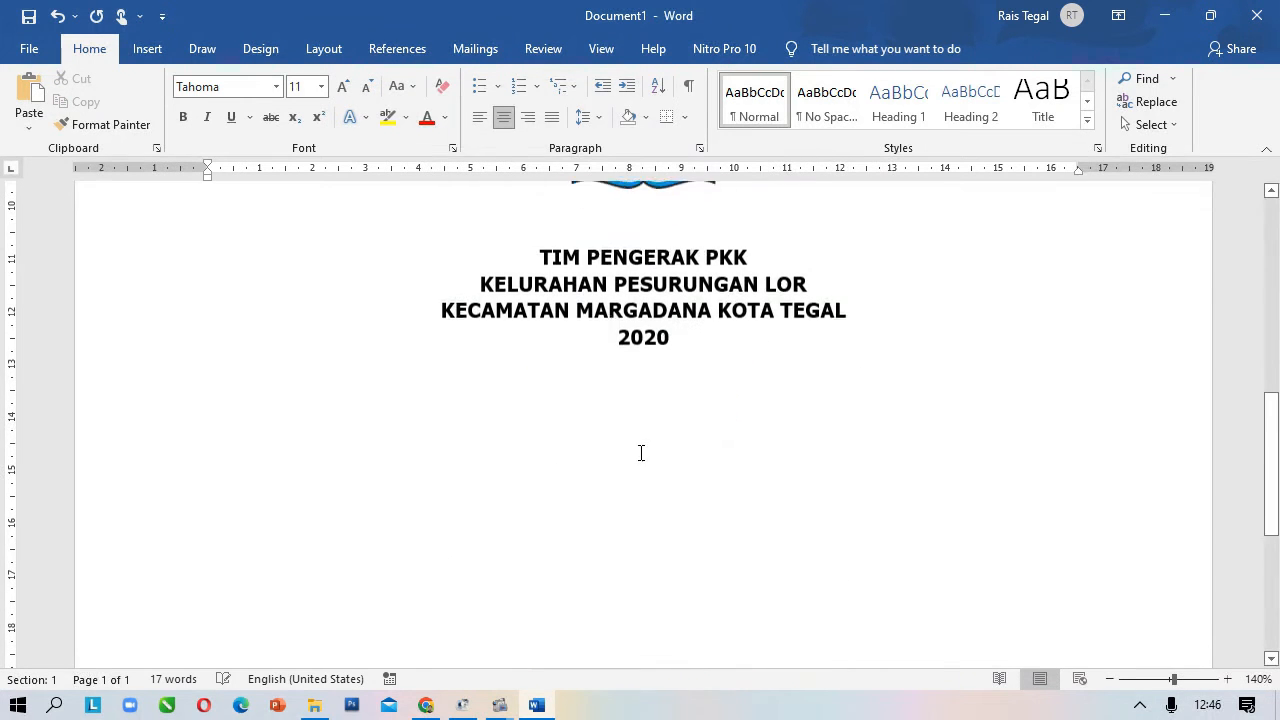
click(634, 414)
key(Return)
key(Return)
key(Return)
scroll(706, 449, down, 3)
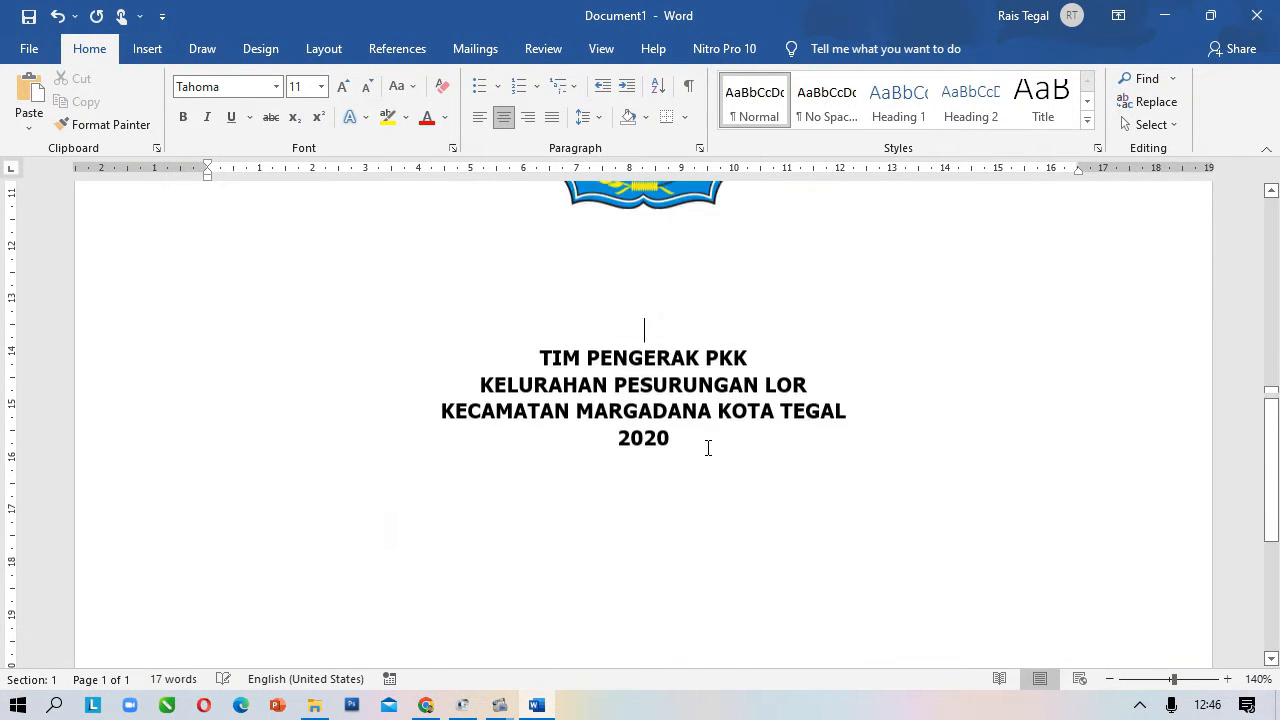
Insert another blank line above the title and further blank lines between the title and the logo.
scroll(706, 449, up, 8)
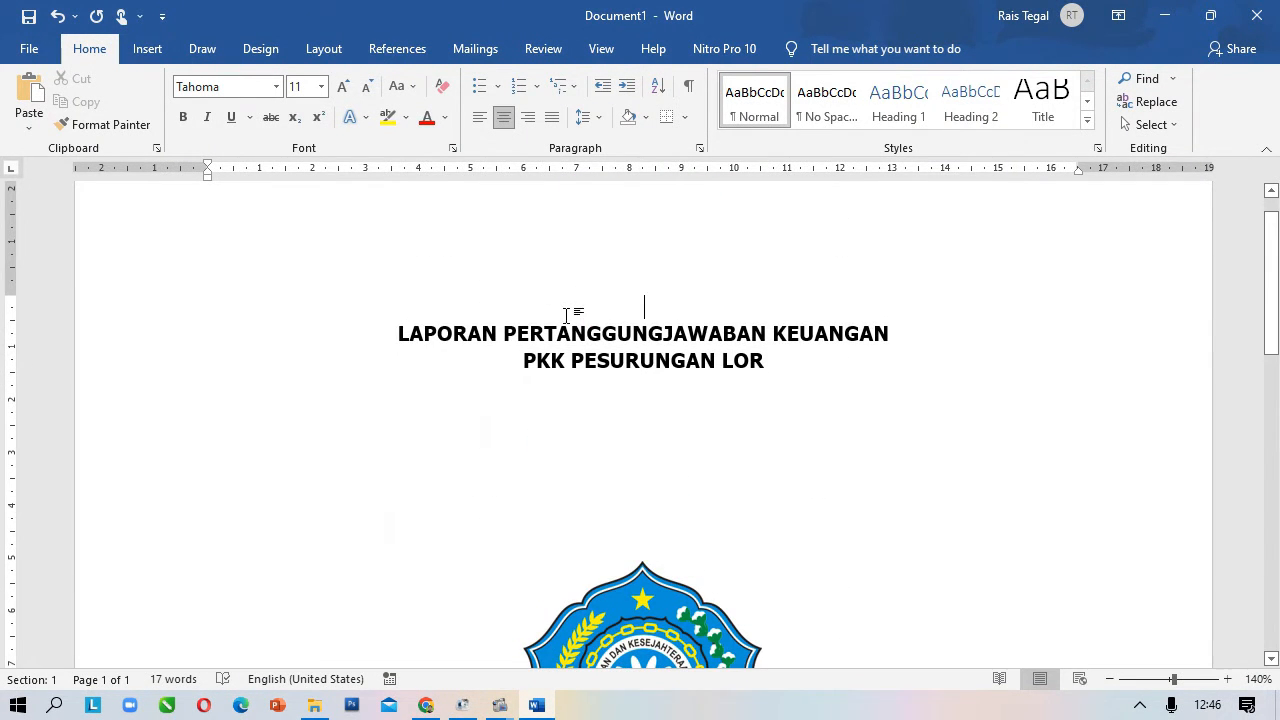
key(Return)
click(647, 488)
key(Return)
key(Return)
key(Return)
key(Return)
Move the TIM PENGERAK PKK block towards the page bottom by inserting more blank lines beneath the logo.
scroll(645, 495, down, 4)
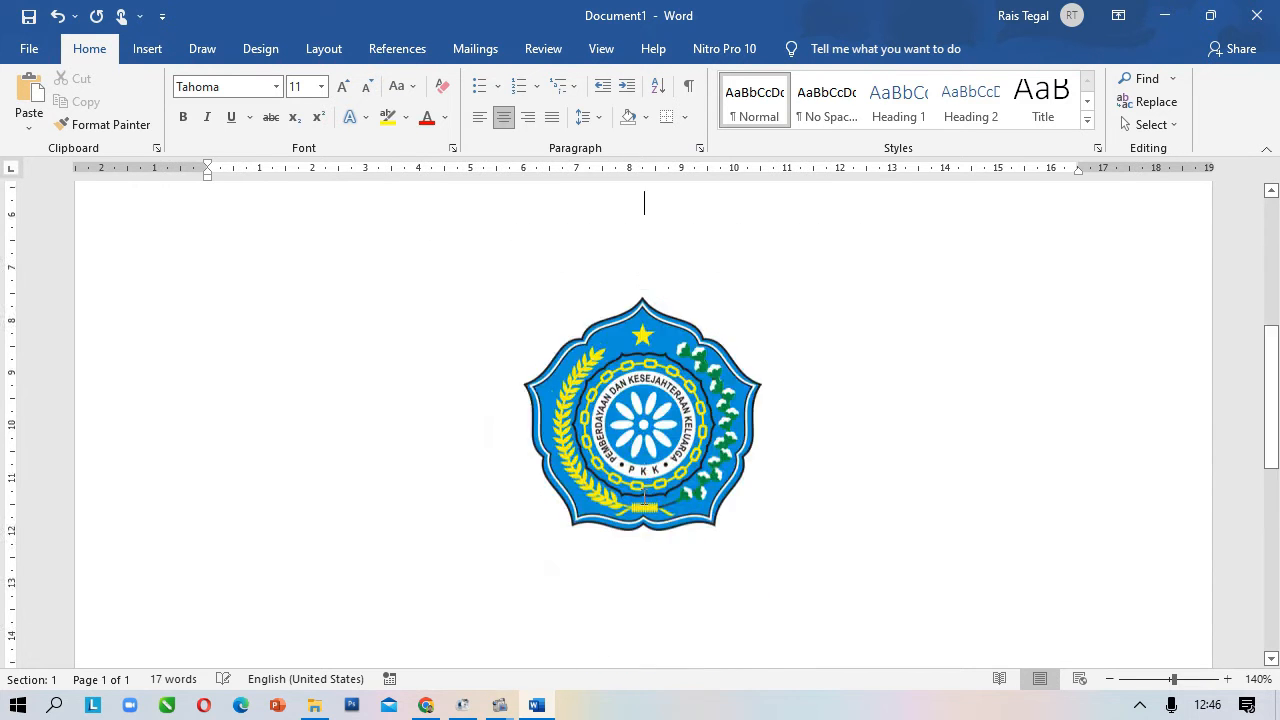
scroll(645, 497, down, 4)
click(654, 306)
key(Return)
key(Return)
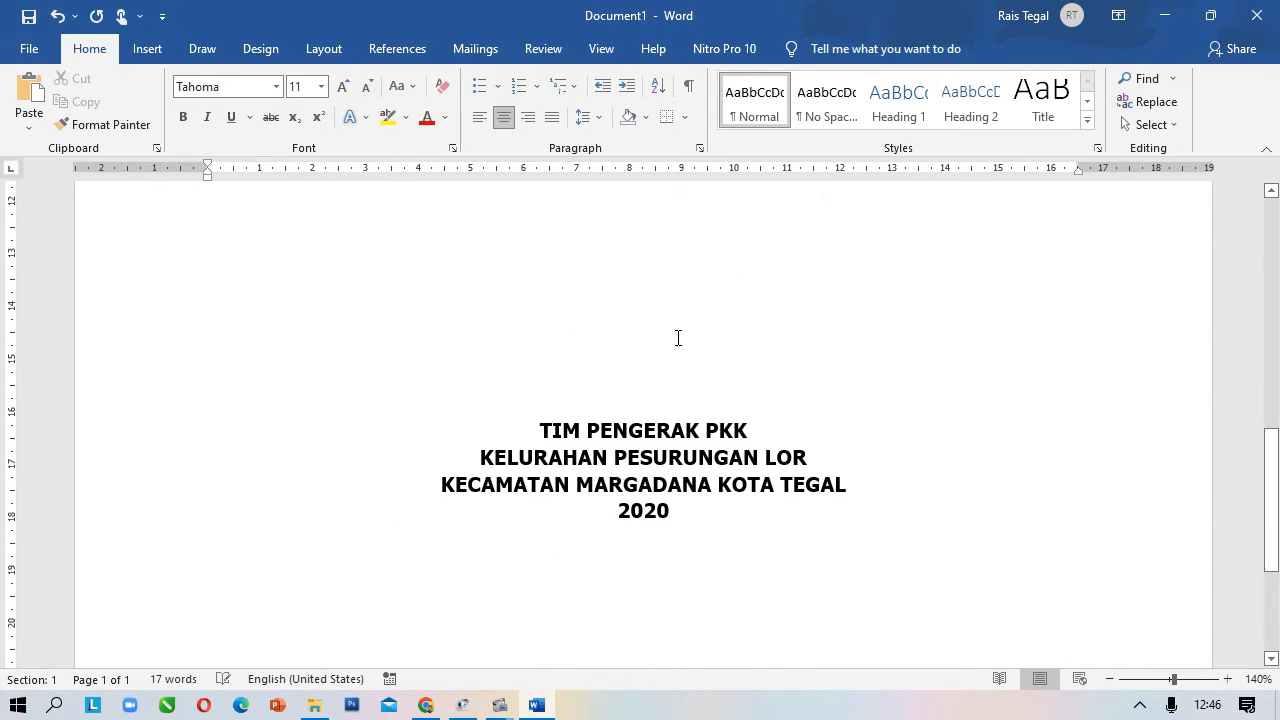
scroll(678, 338, down, 6)
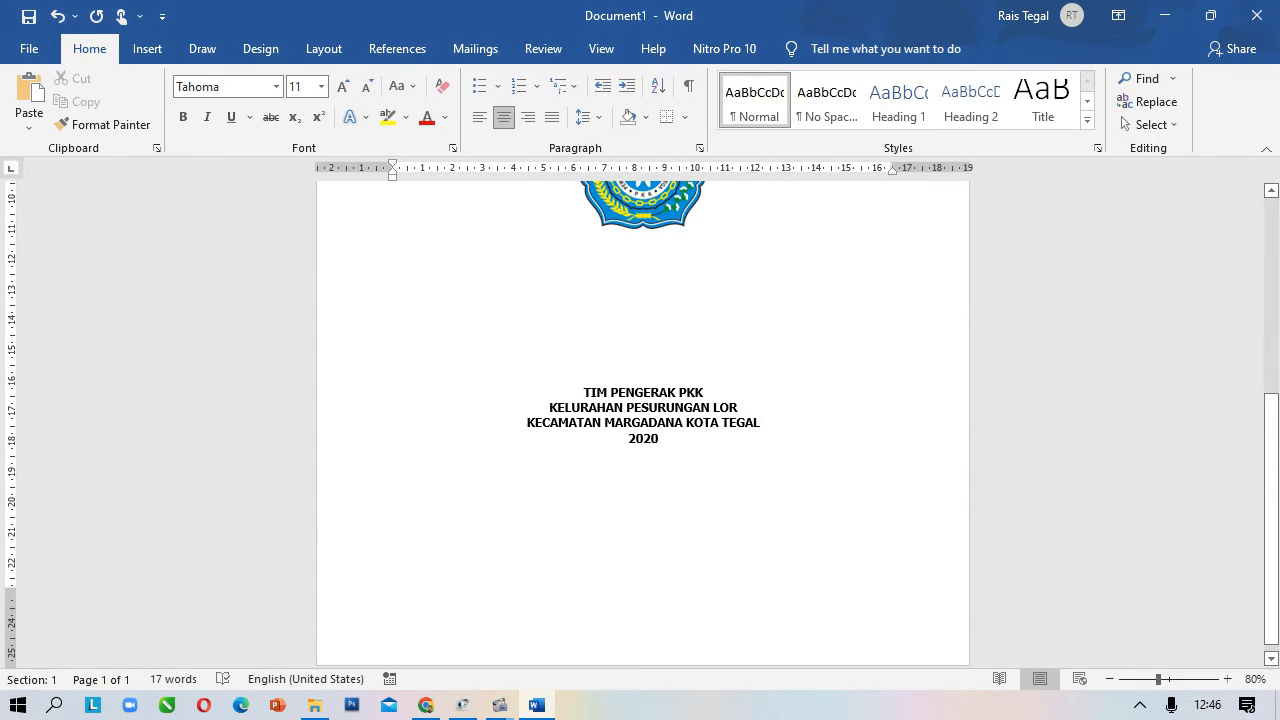
key(Return)
key(Return)
key(Return)
key(Return)
key(Return)
key(Return)
Increase the font size of the two title lines above the logo to 14.
scroll(671, 364, up, 2)
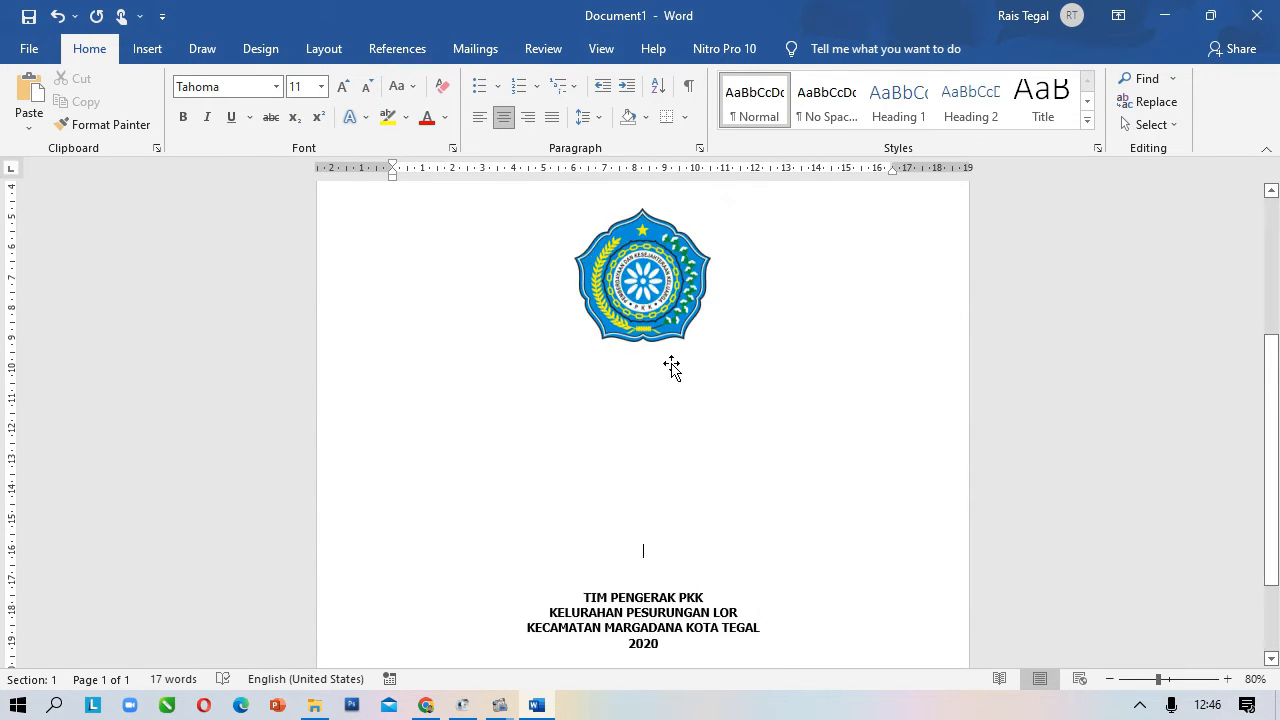
scroll(672, 366, up, 3)
scroll(672, 400, down, 4)
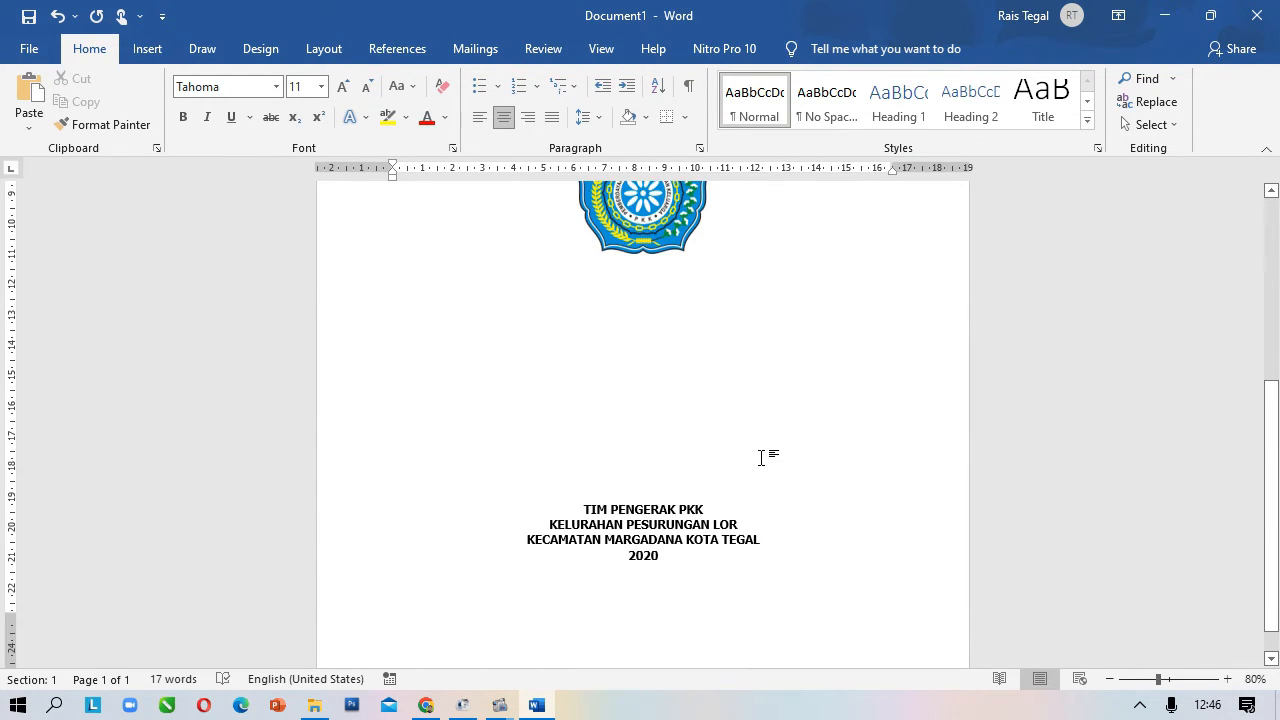
scroll(781, 452, up, 5)
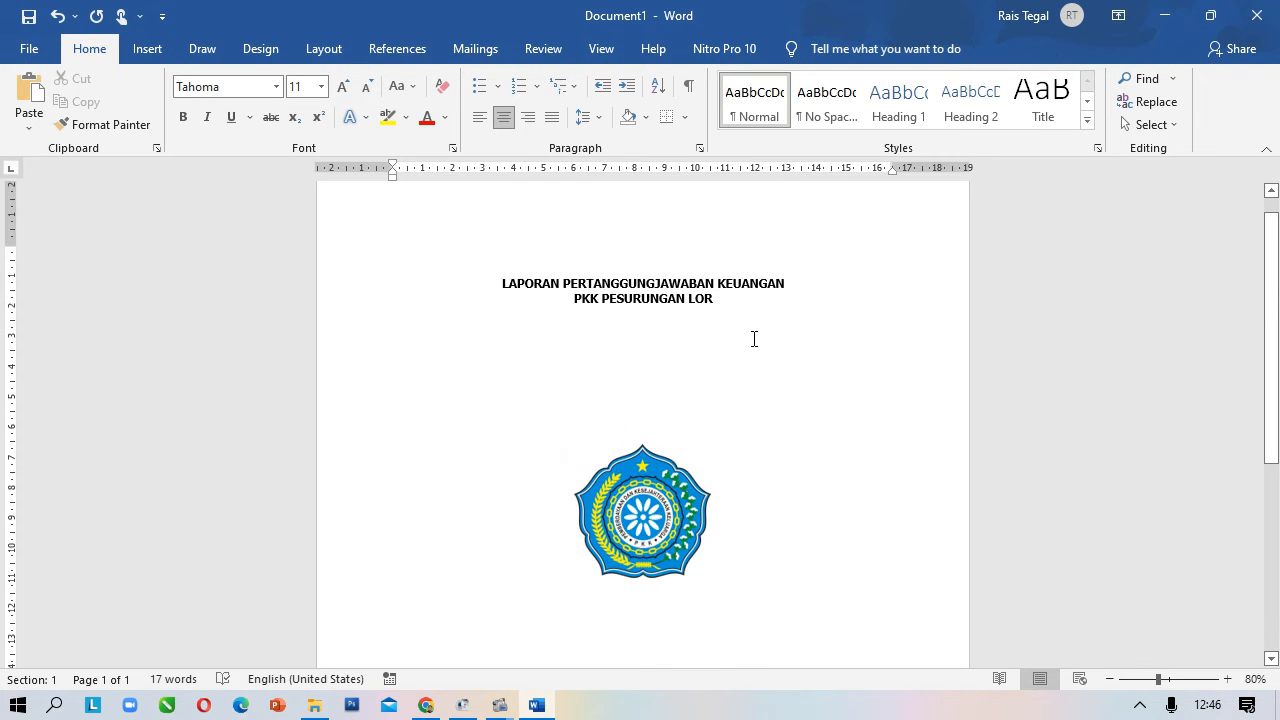
drag(728, 299, 496, 284)
click(343, 86)
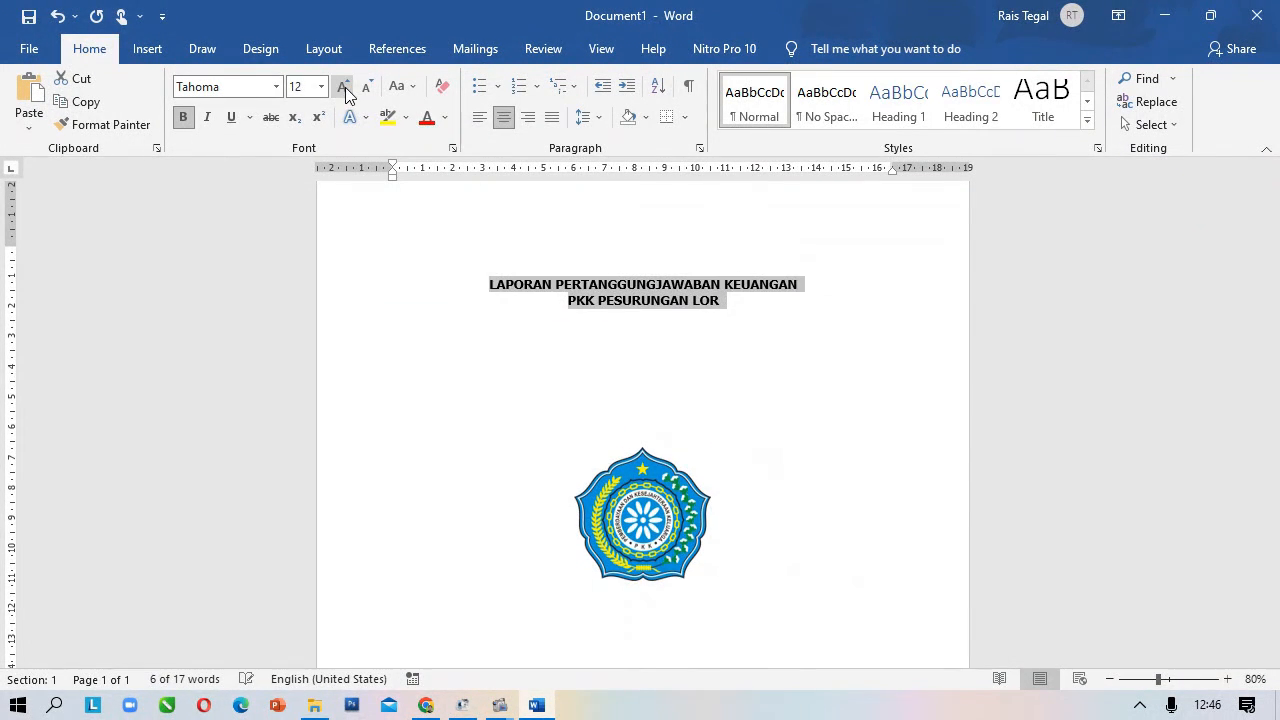
click(343, 86)
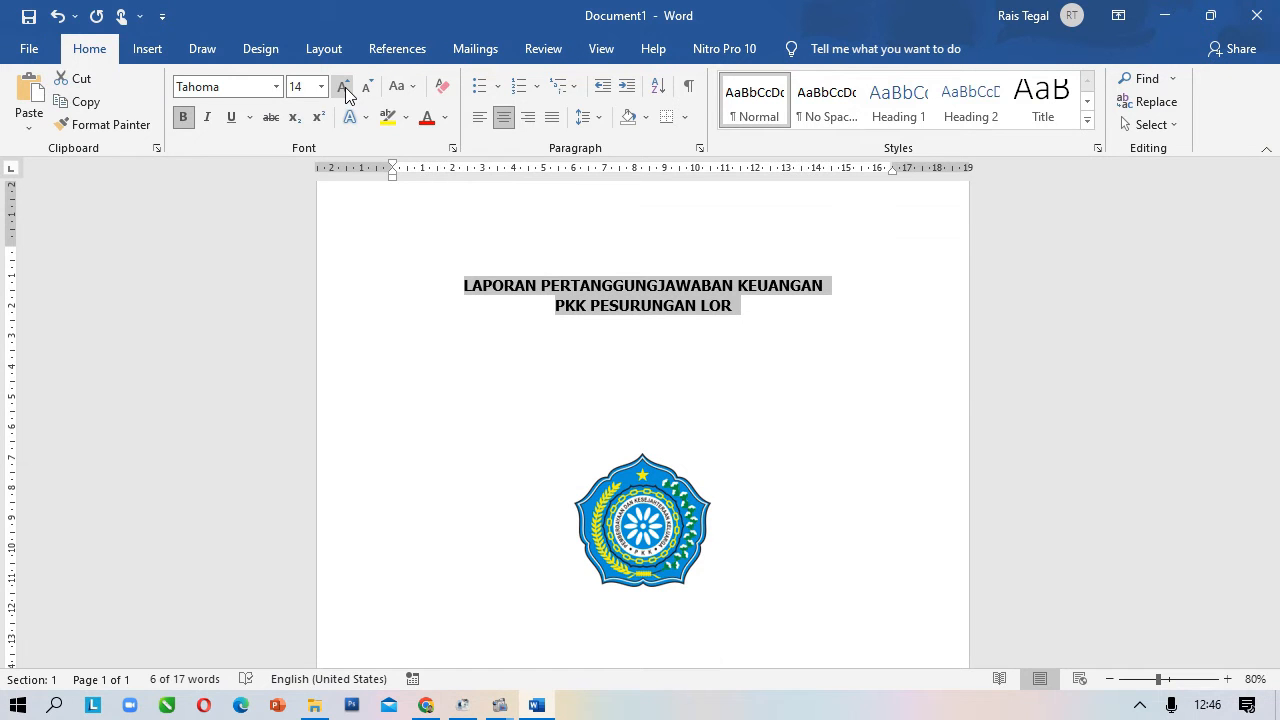
Increase the font size of the four lines from TIM PENGERAK PKK to 2020 to 14.
scroll(525, 517, down, 5)
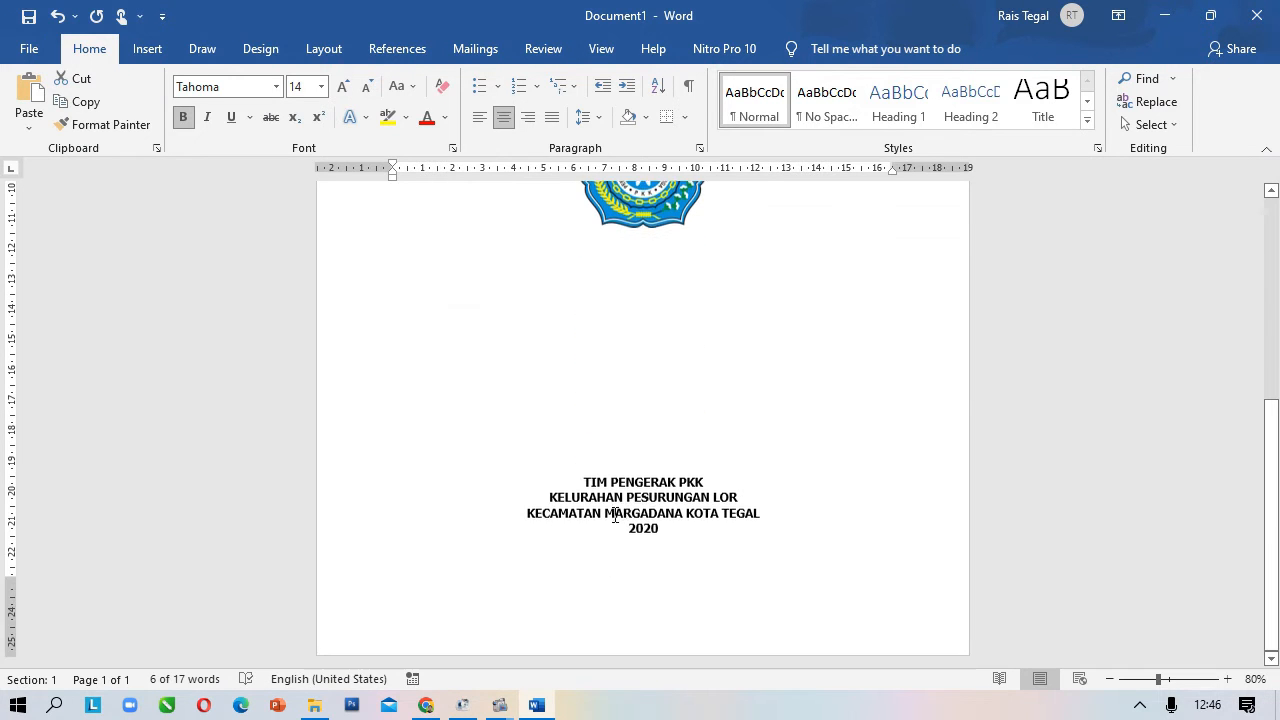
drag(697, 528, 572, 474)
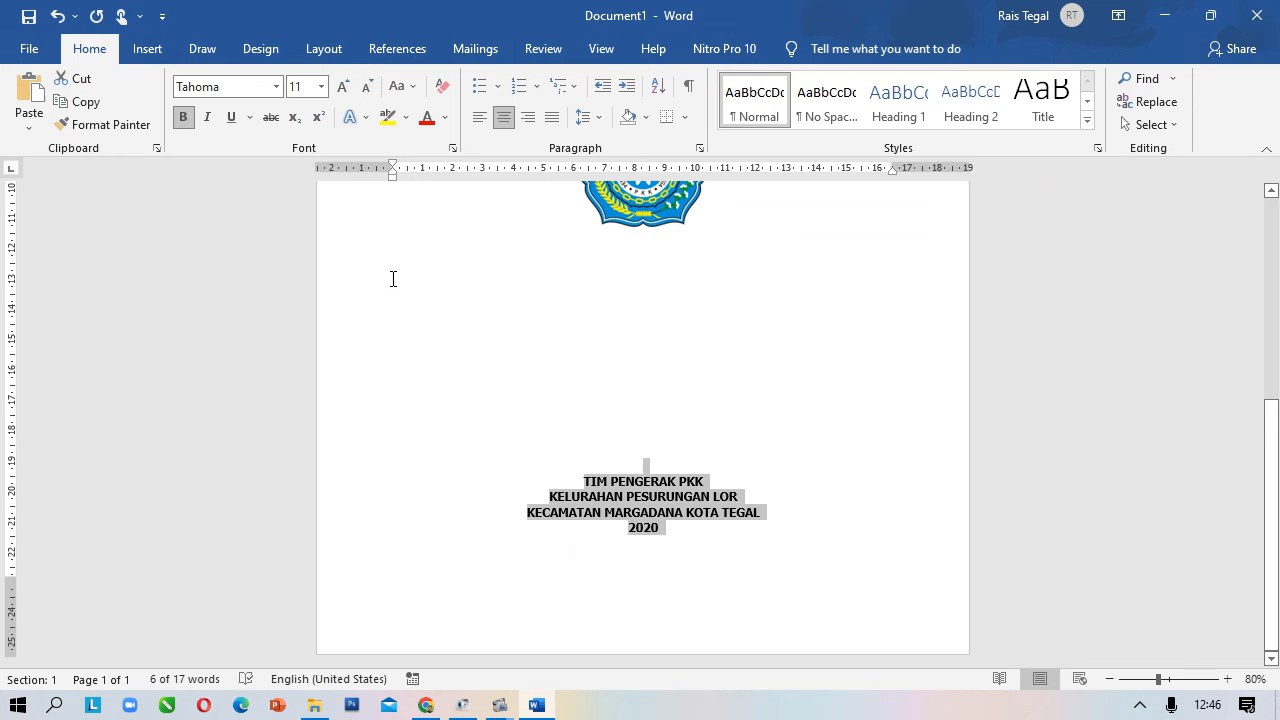
click(780, 606)
drag(674, 530, 575, 483)
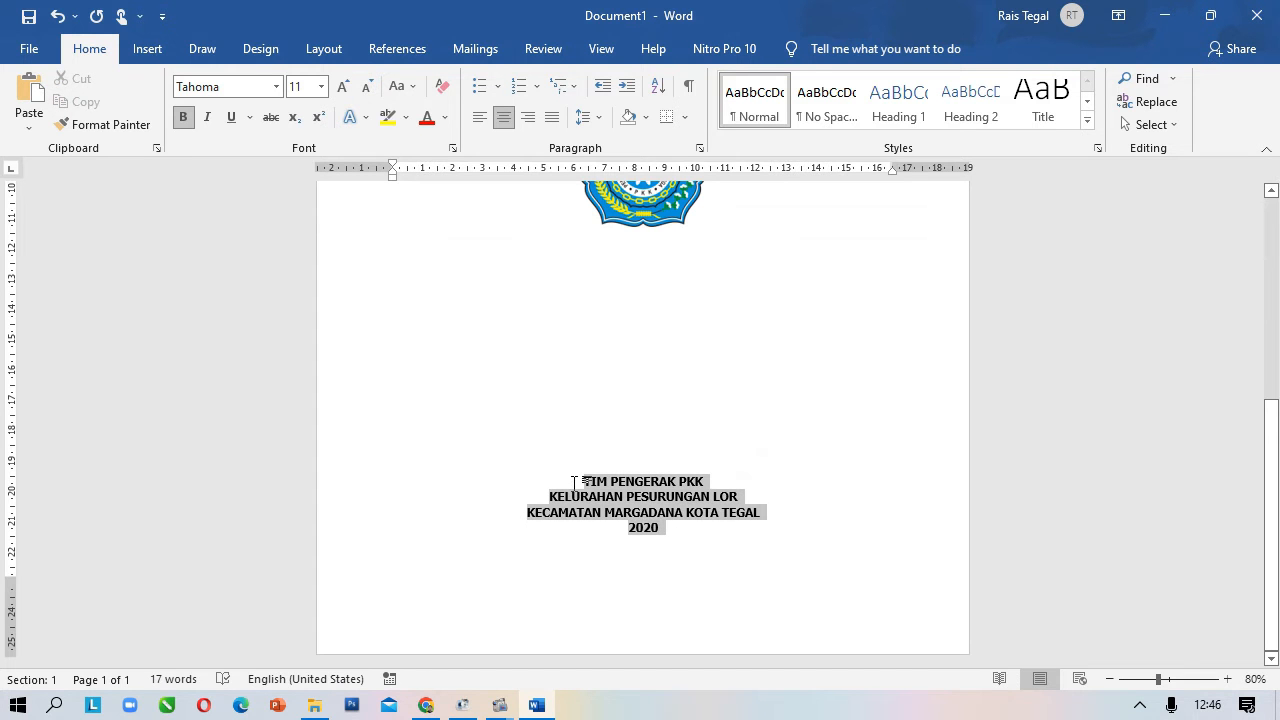
click(321, 87)
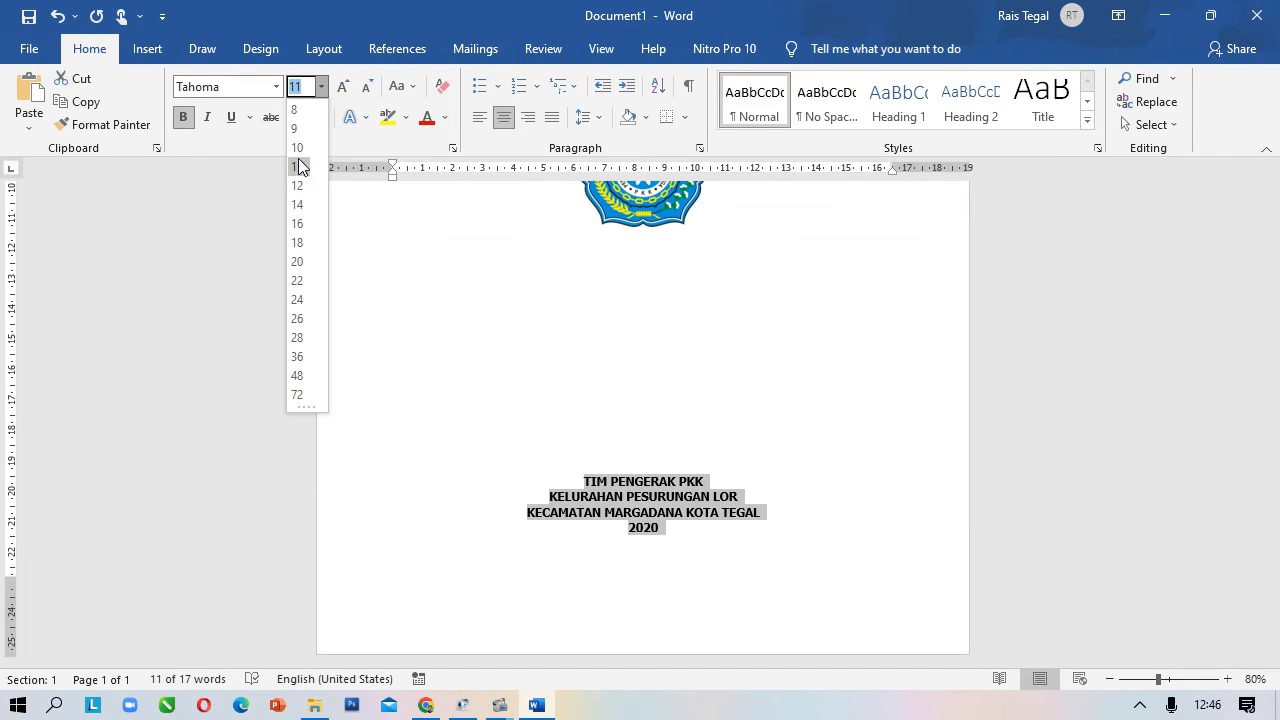
click(347, 88)
click(348, 87)
click(348, 87)
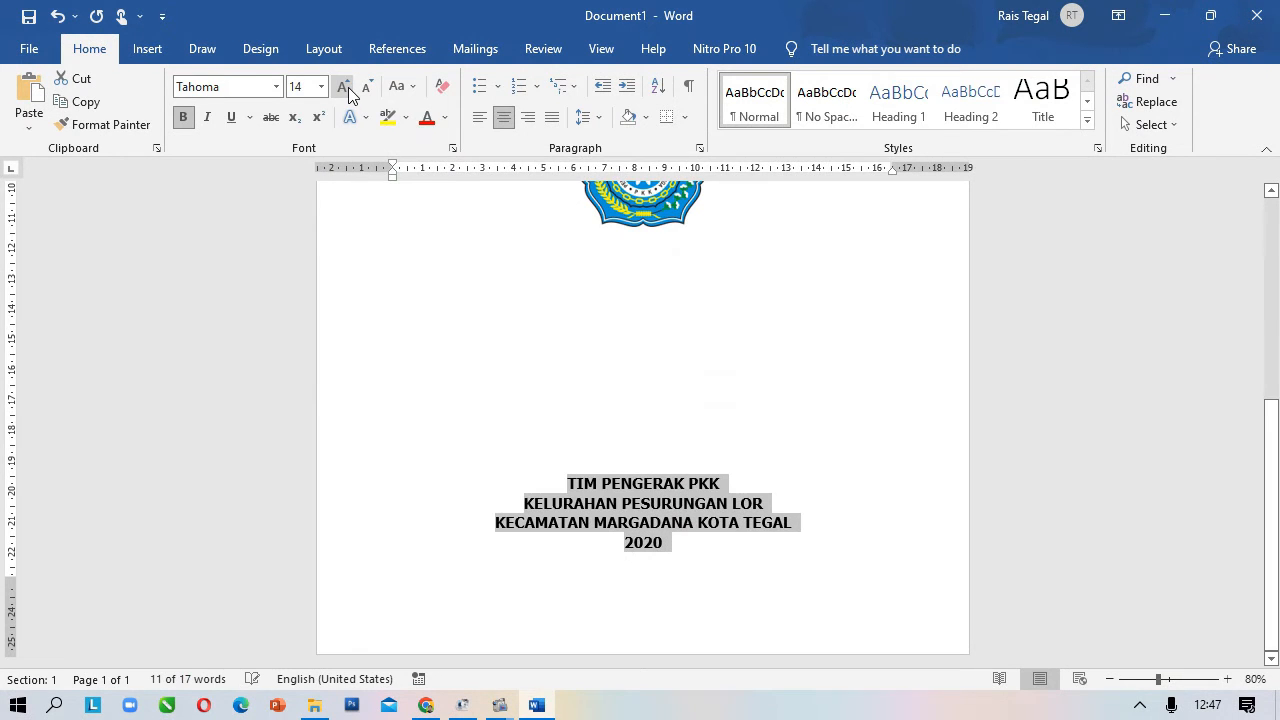
click(667, 293)
Enter the line "Di susun oleh :" below the logo, followed by two line breaks.
scroll(783, 420, up, 3)
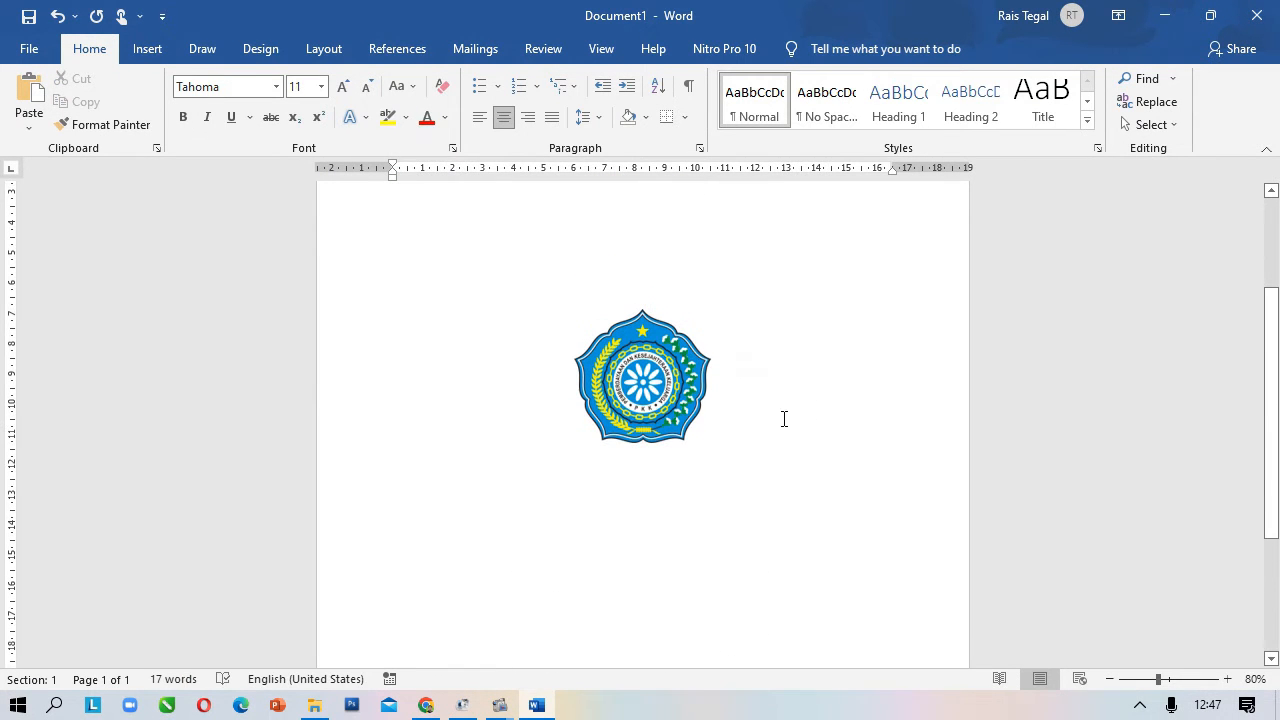
click(664, 381)
scroll(745, 495, up, 3)
scroll(763, 523, down, 7)
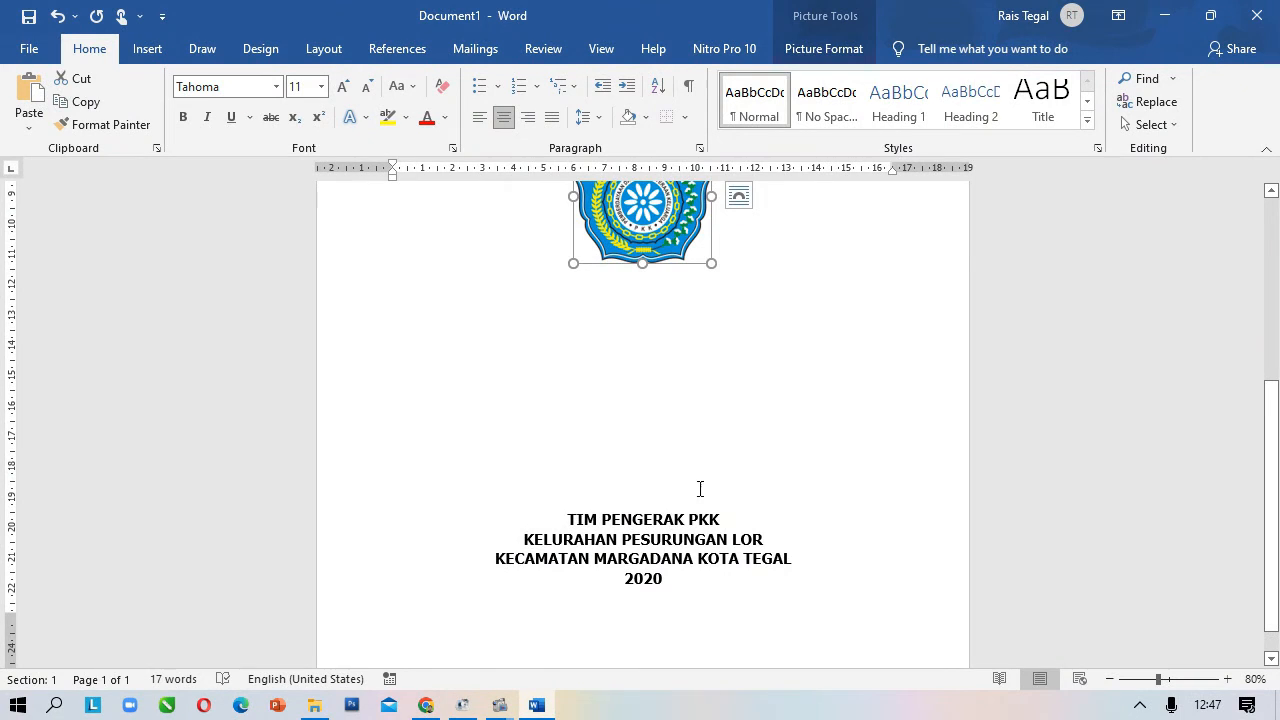
click(754, 379)
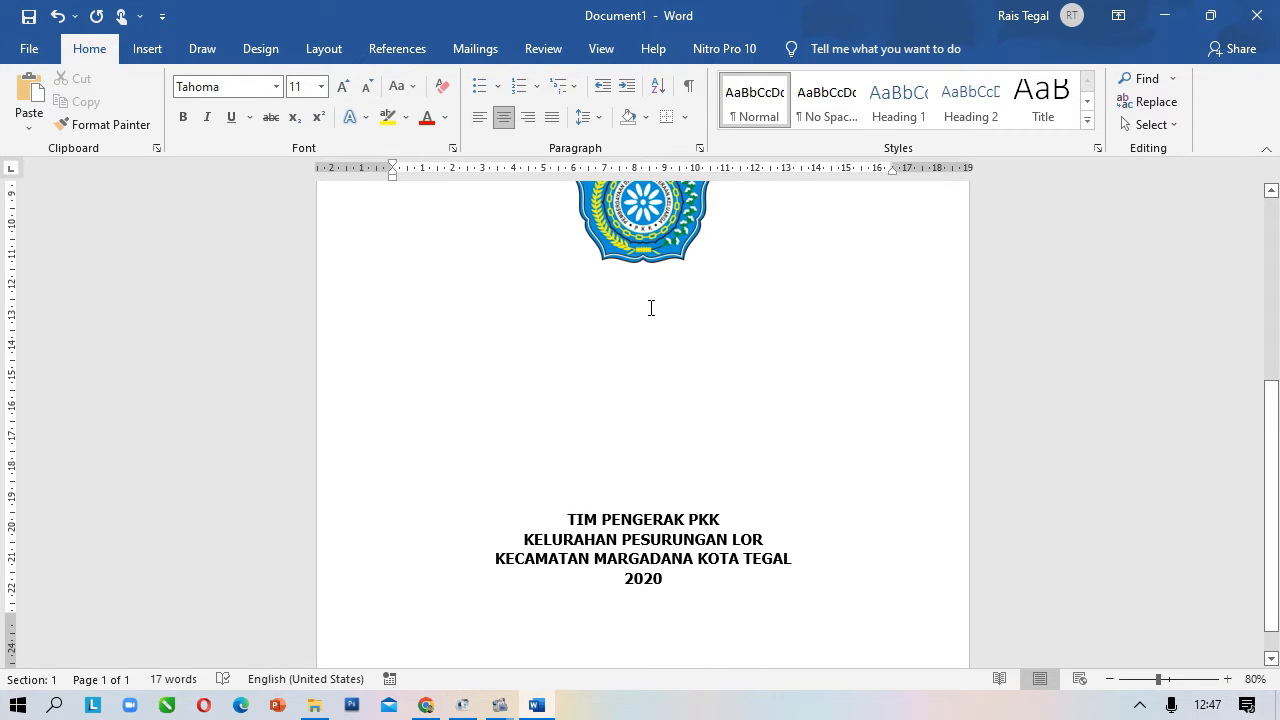
text(d)
key(BackSpace)
key(Caps_Lock)
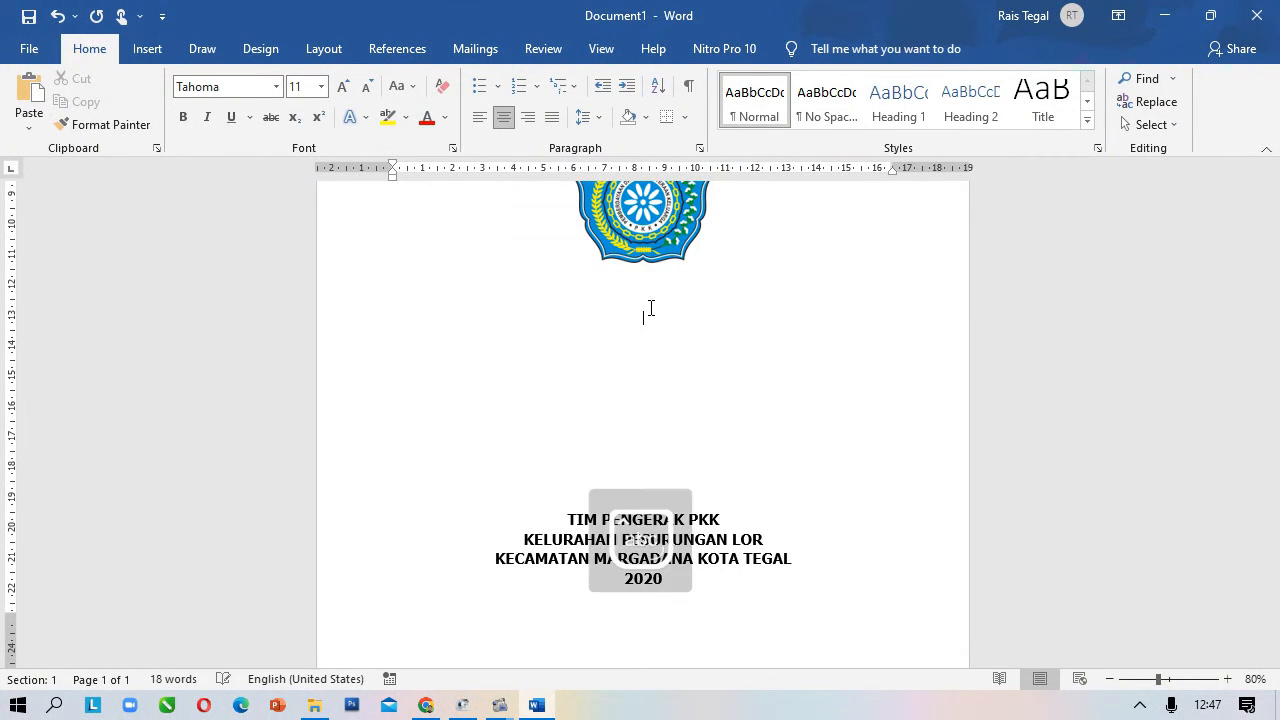
text(Di s)
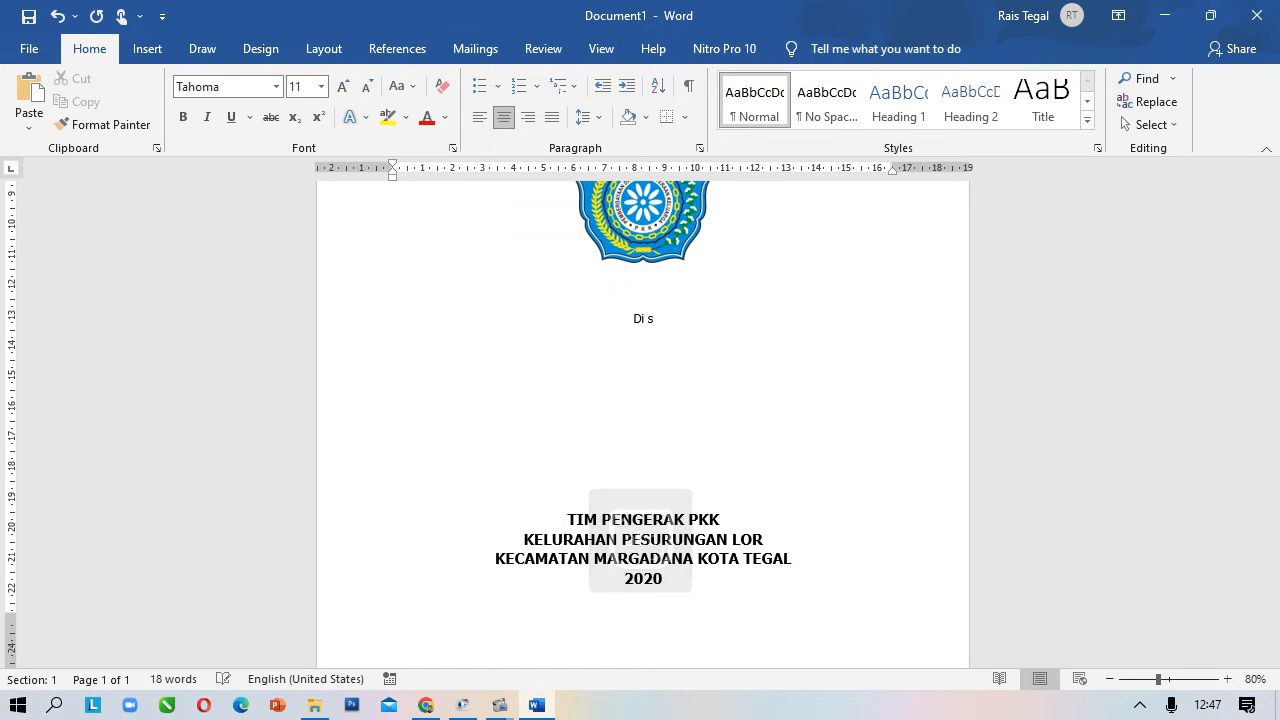
text(usun ole)
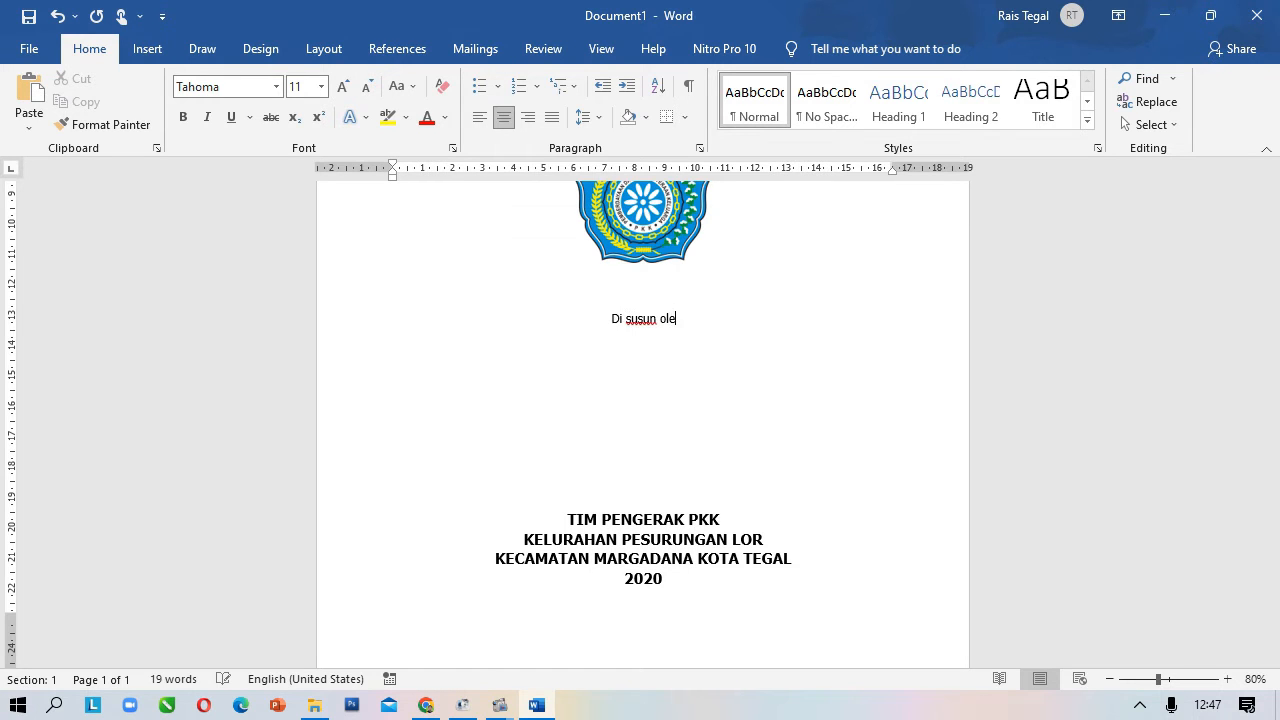
text(h :)
key(Return)
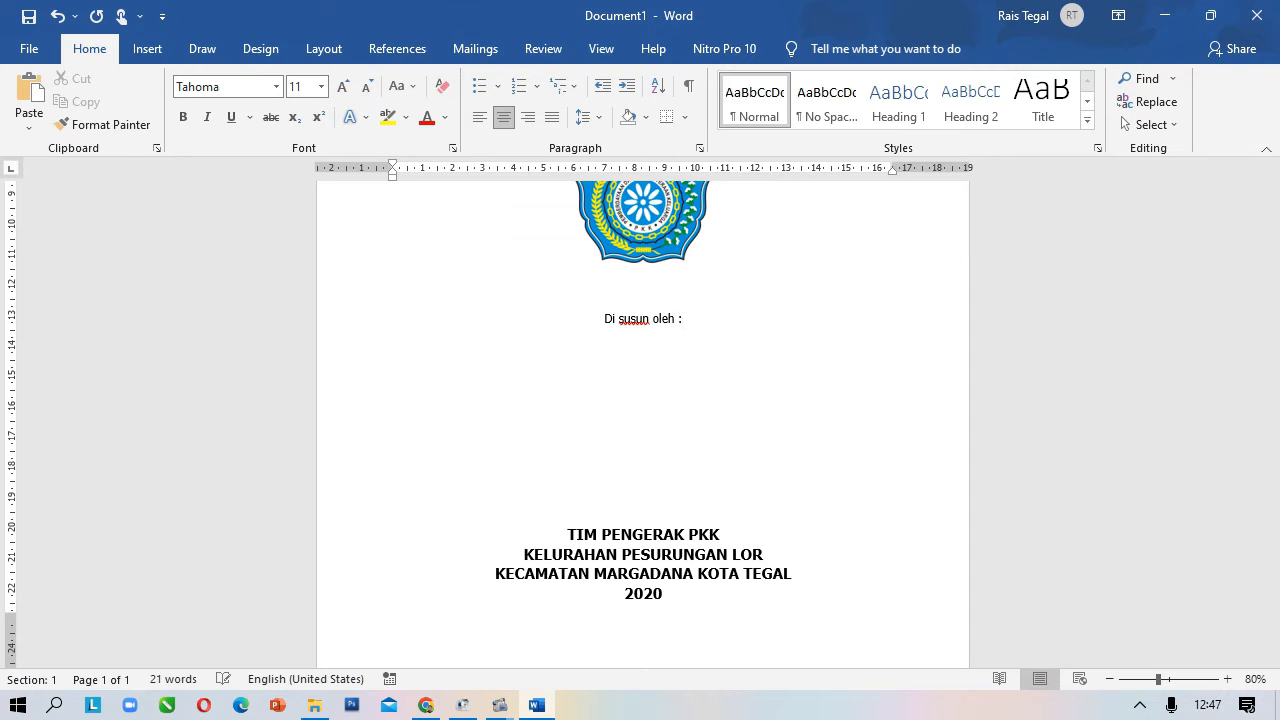
key(Return)
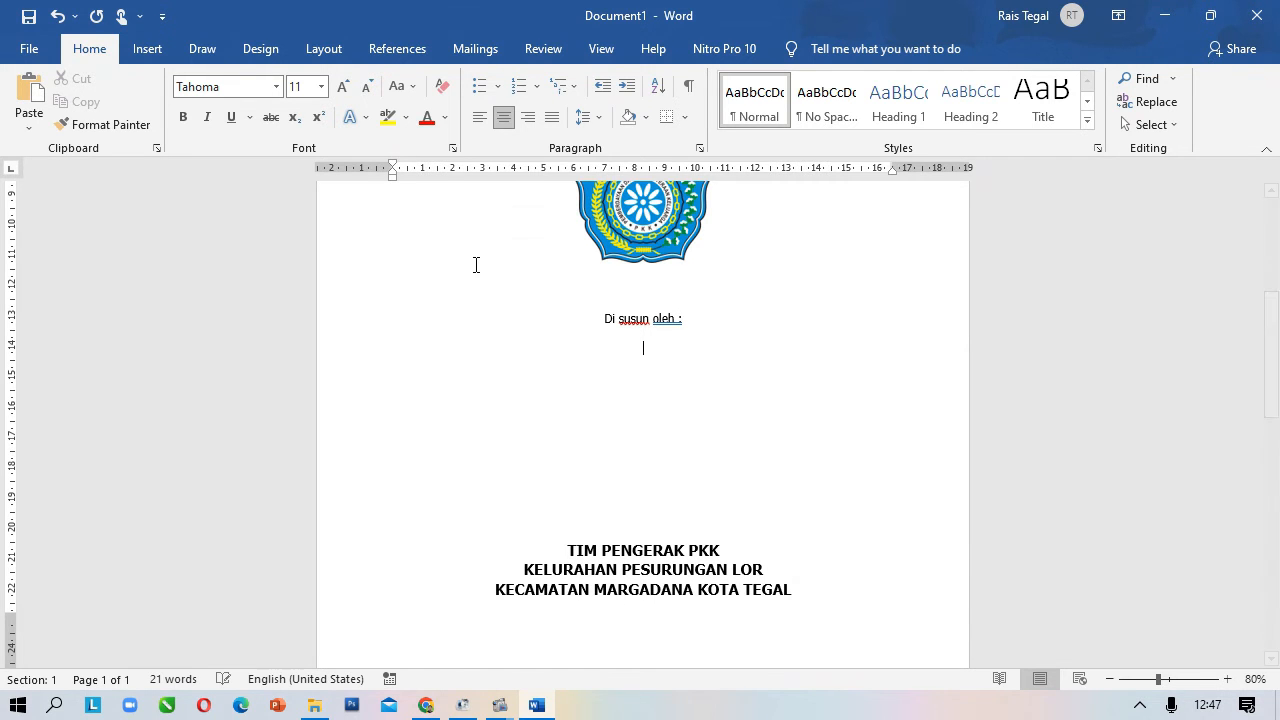
Insert a table with four columns and two rows below "Di susun oleh :" and add two more rows to it.
click(148, 52)
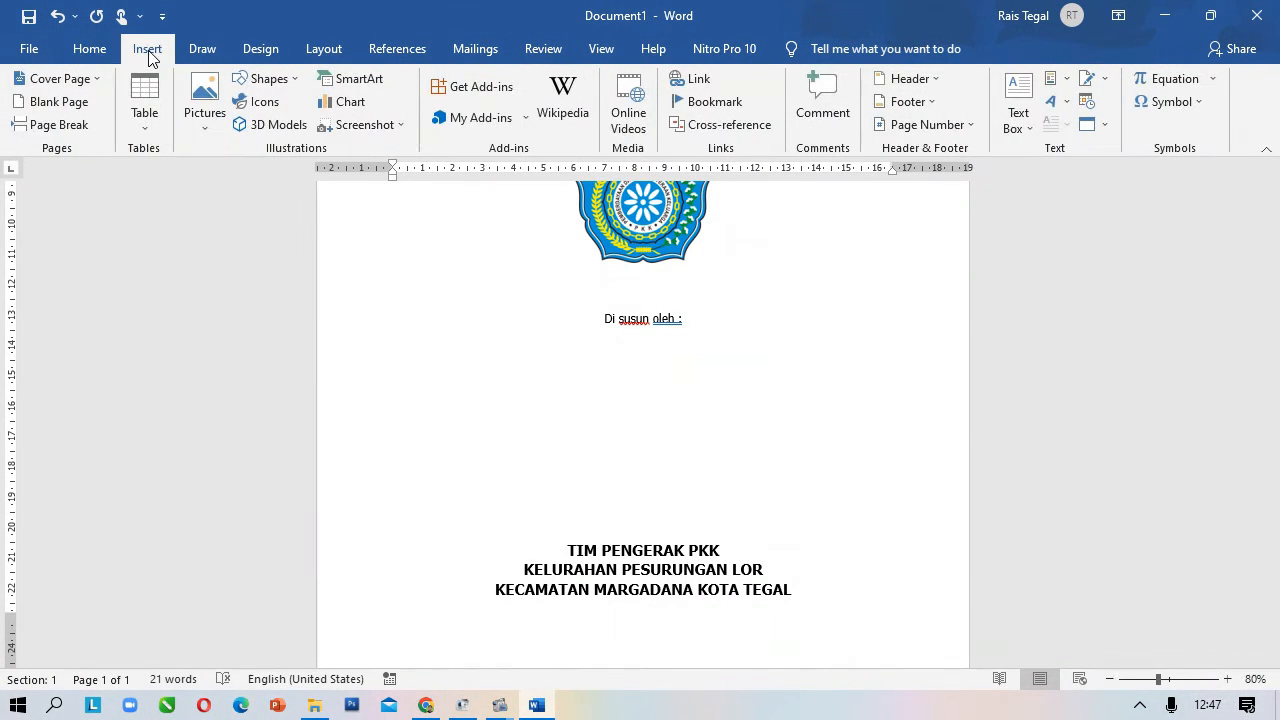
click(140, 128)
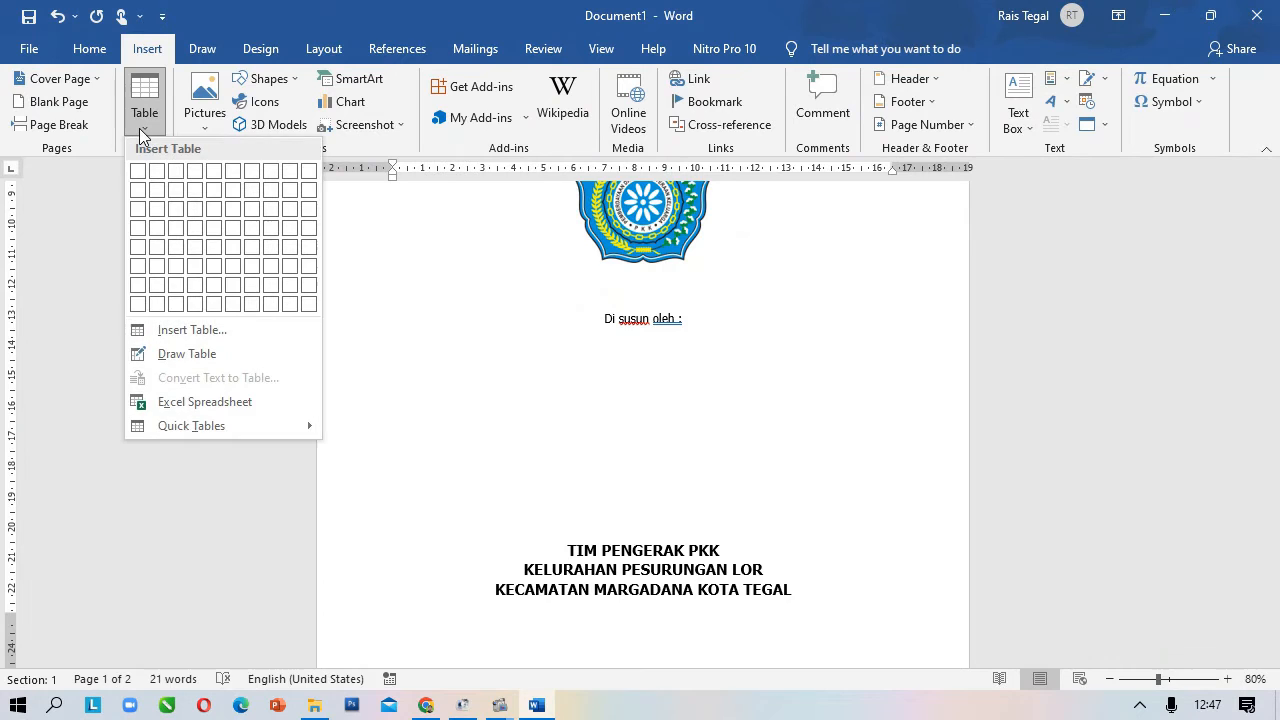
click(186, 199)
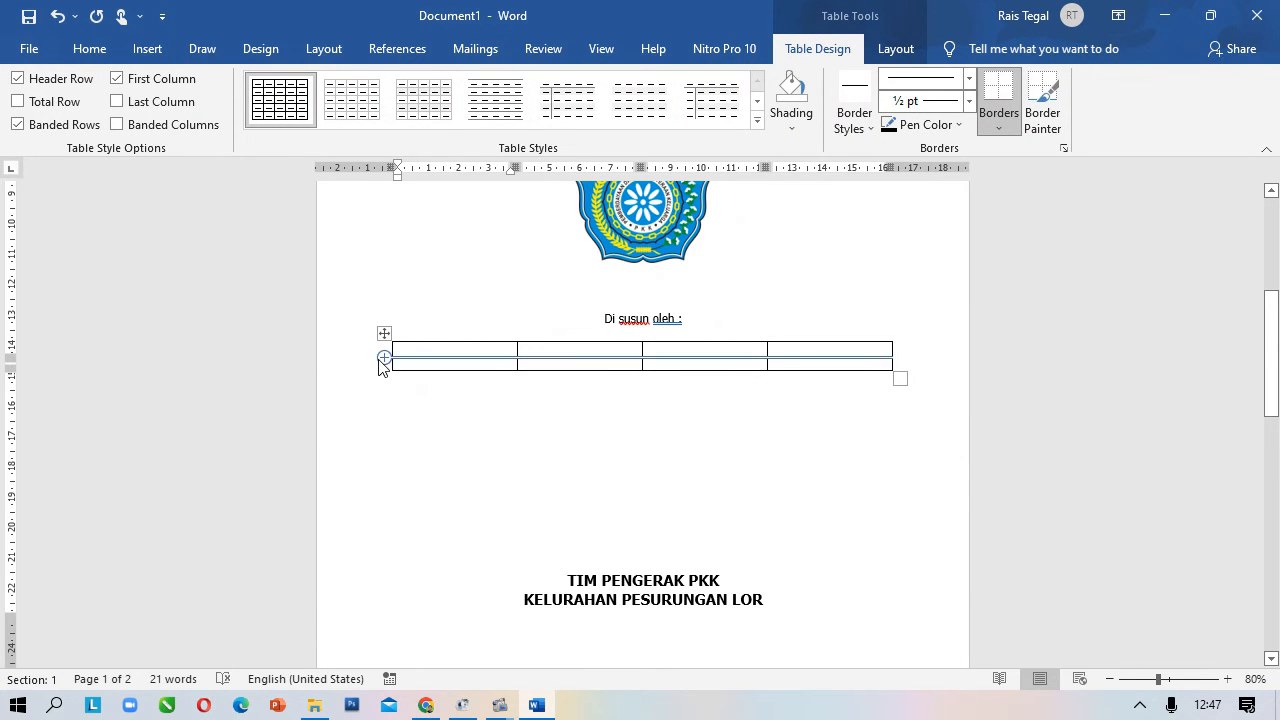
click(383, 358)
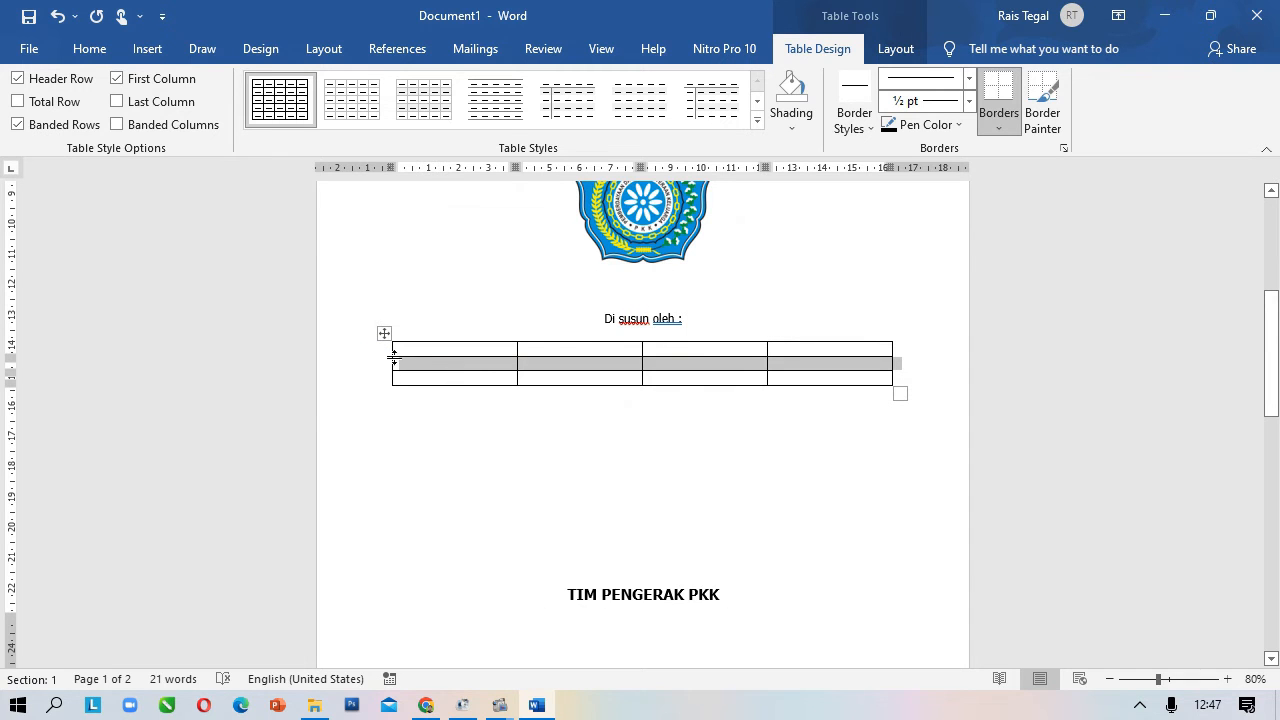
click(384, 357)
click(461, 381)
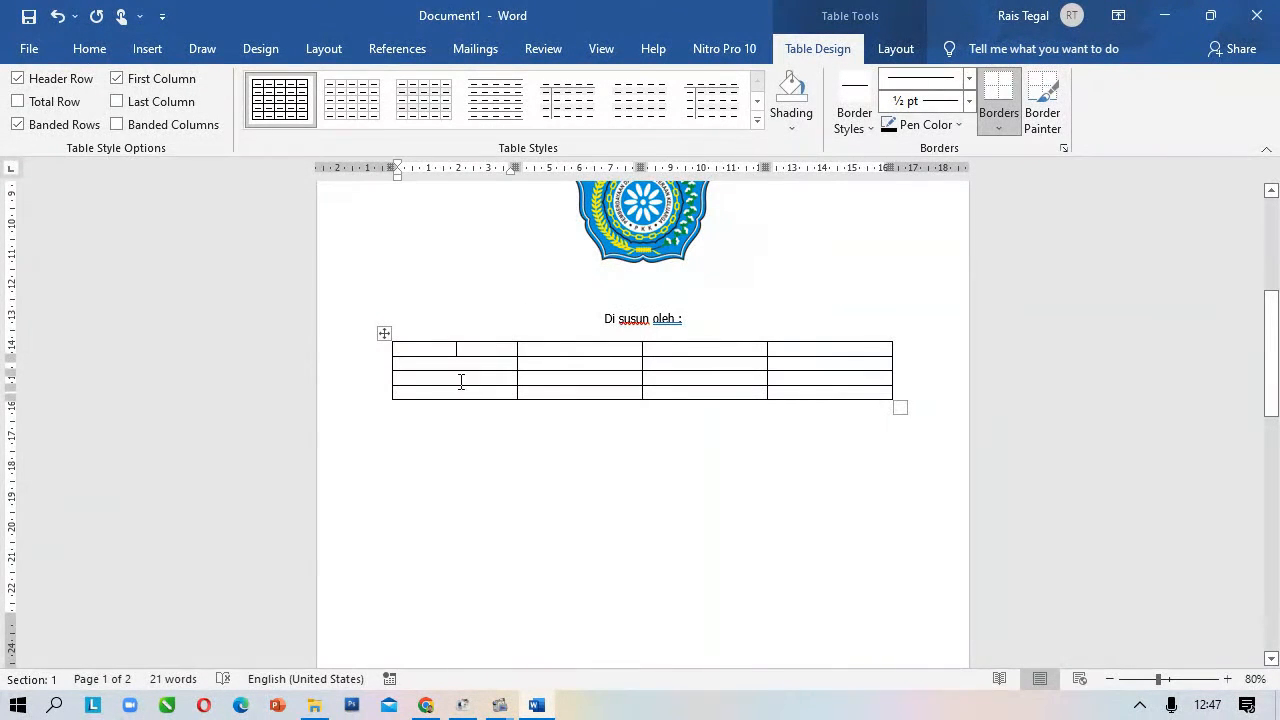
Fill the table's header row with No, Nama, a colon and Jabatan.
click(510, 349)
text(No)
ctrl+scroll(608, 391, up, 8)
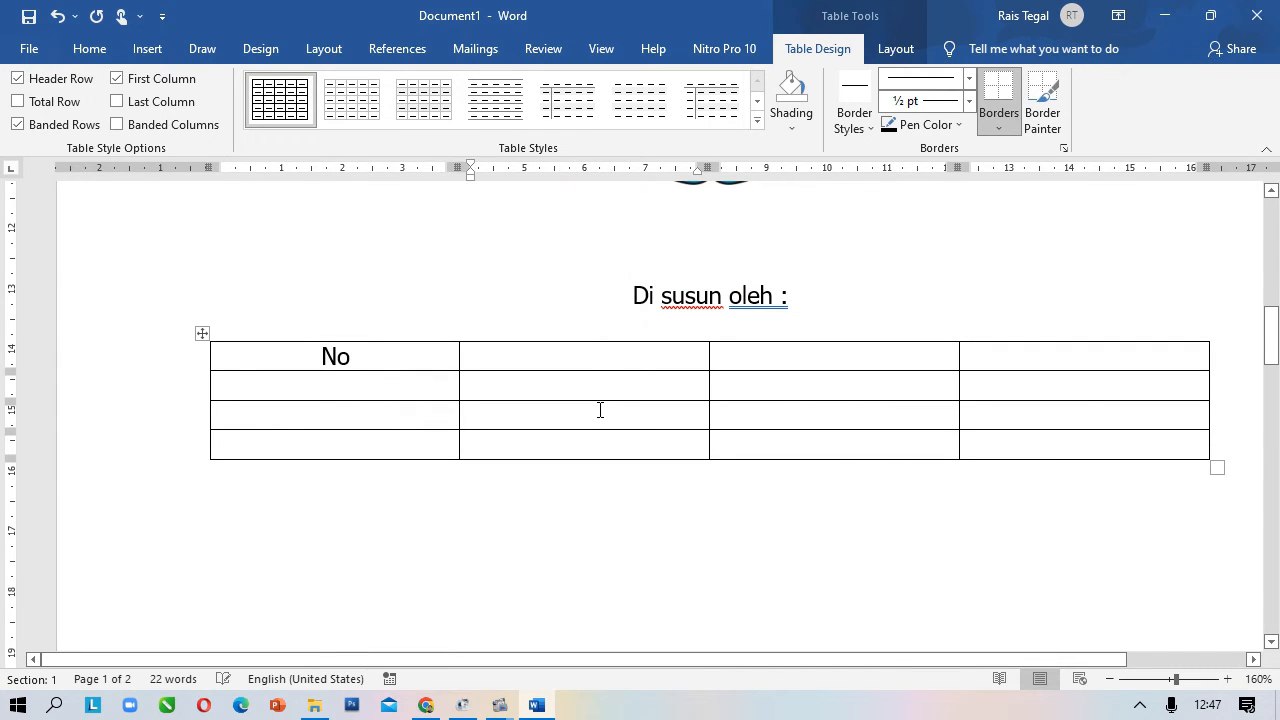
text(Nama)
key(Tab)
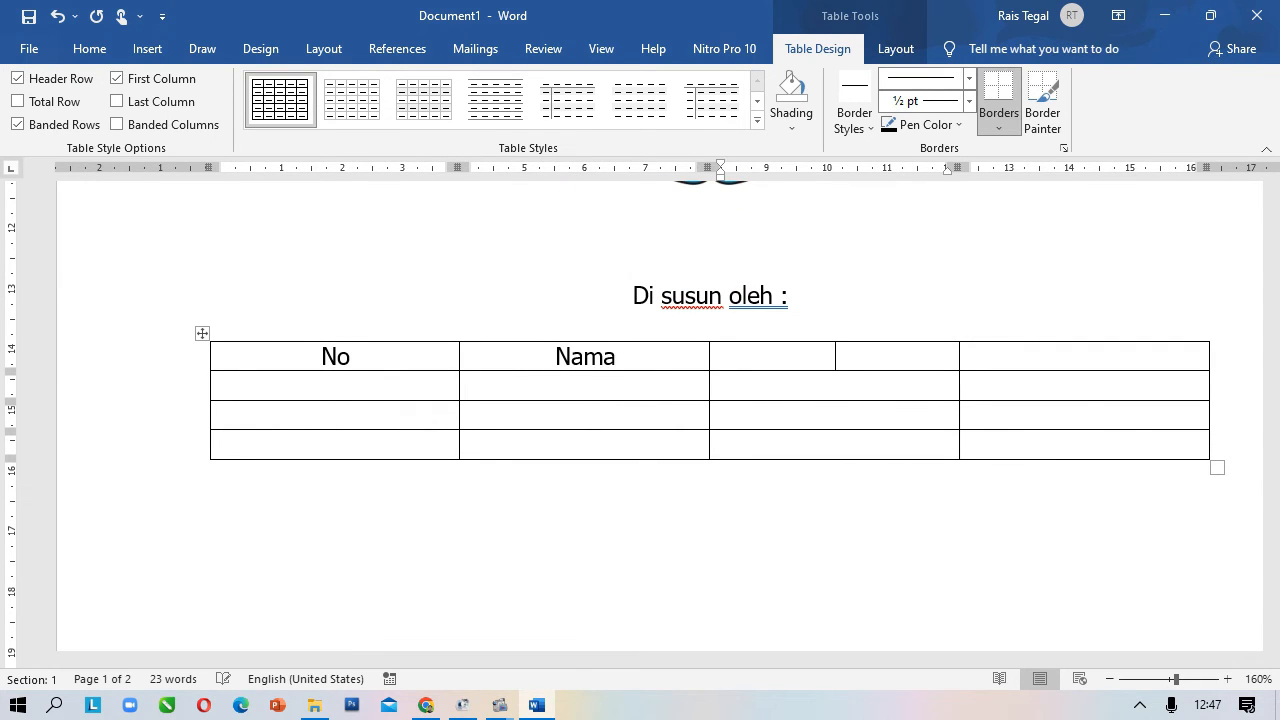
text(:)
key(Tab)
text(Jabatan)
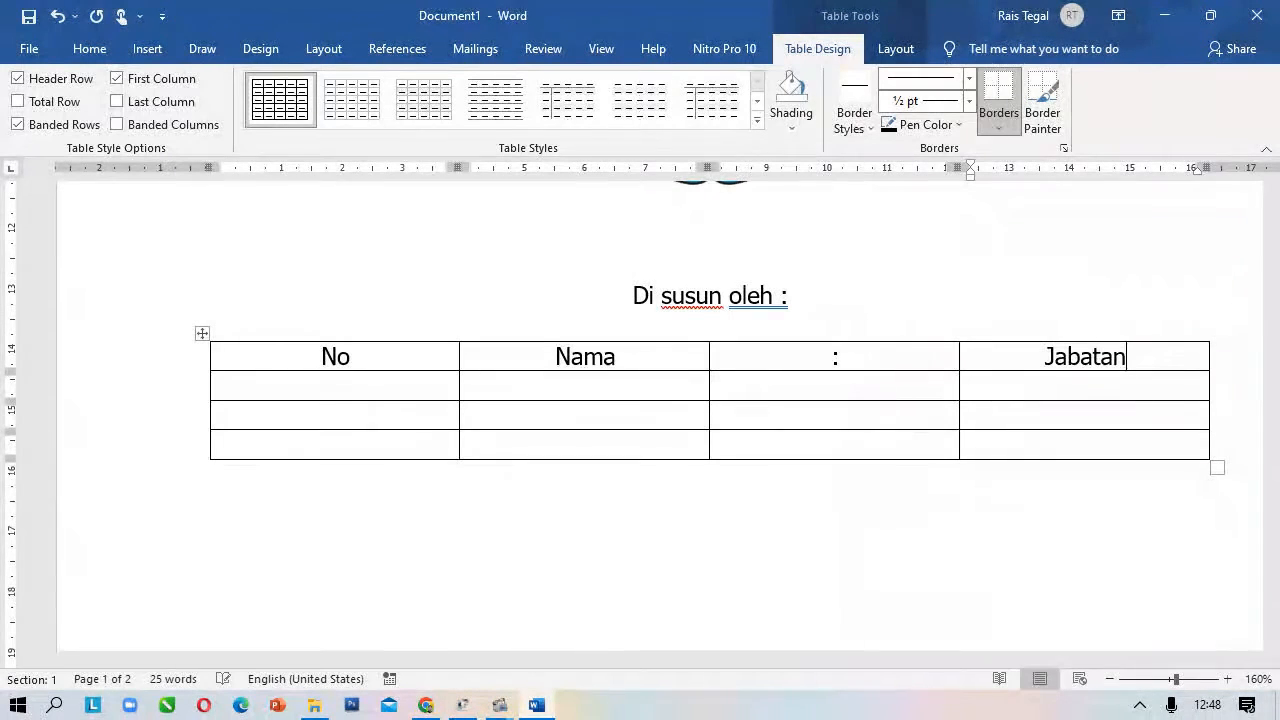
Narrow the No and colon columns, and number the three rows below the header 1 to 3.
drag(458, 168, 271, 176)
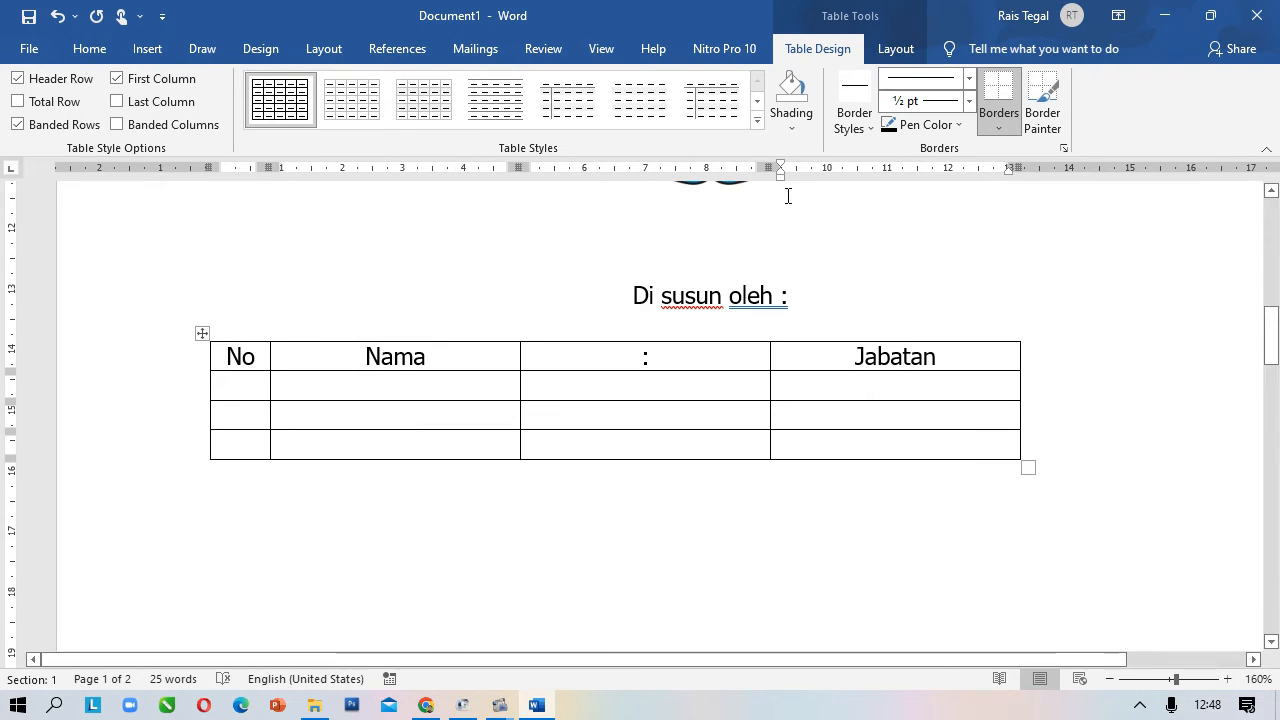
drag(766, 166, 568, 168)
click(240, 390)
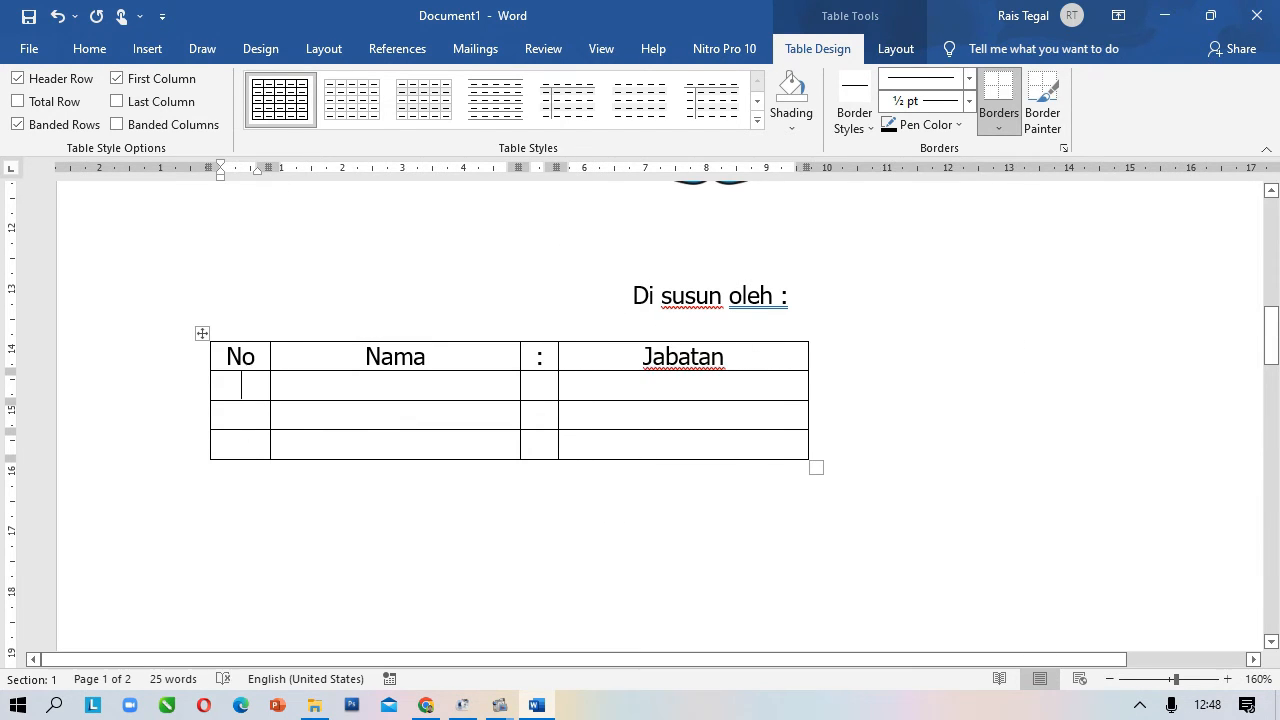
text(2)
click(249, 449)
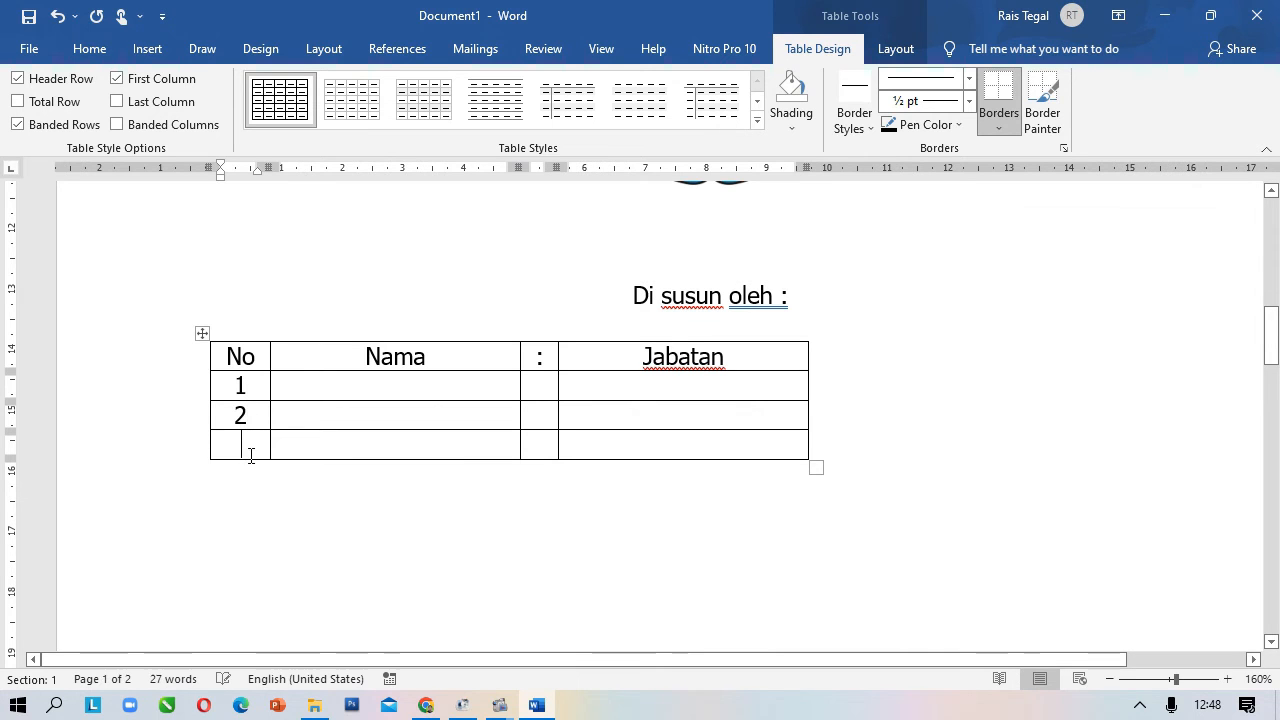
text(3)
Enter the three compilers' names in the Nama column with the degrees M.Pd, S.Pd and S.Kom respectively.
click(336, 376)
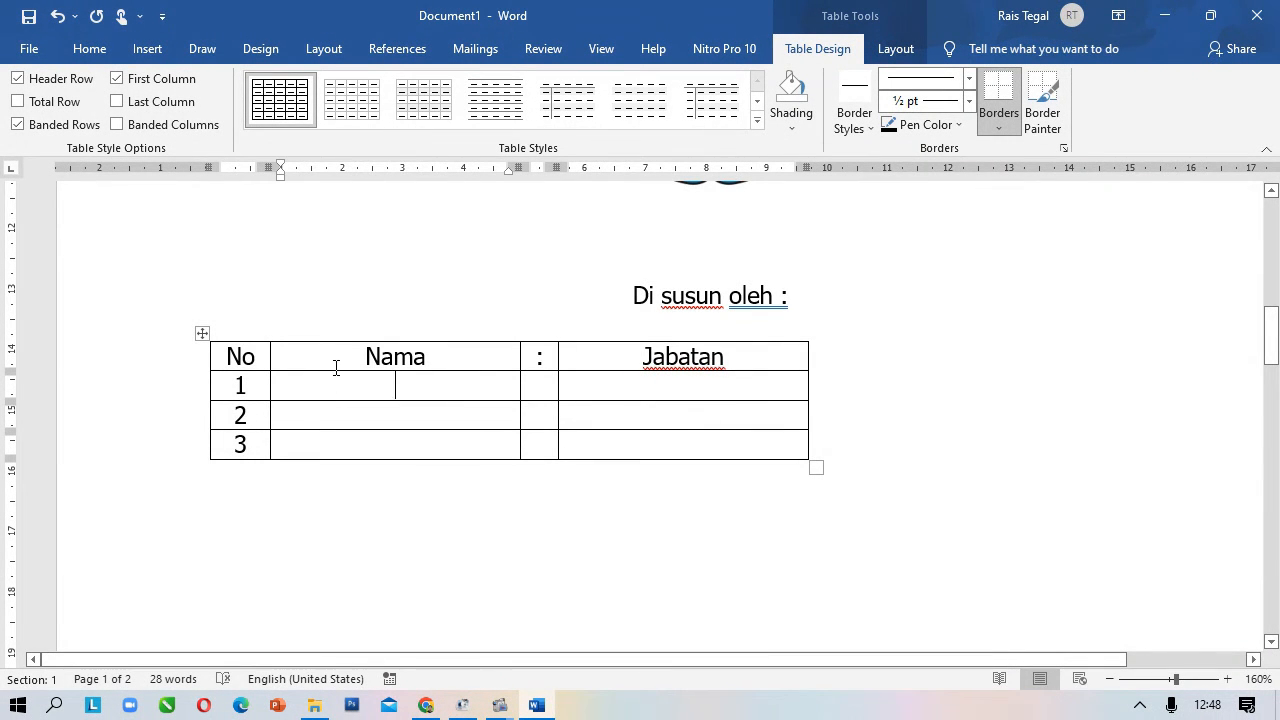
text(Lalei)
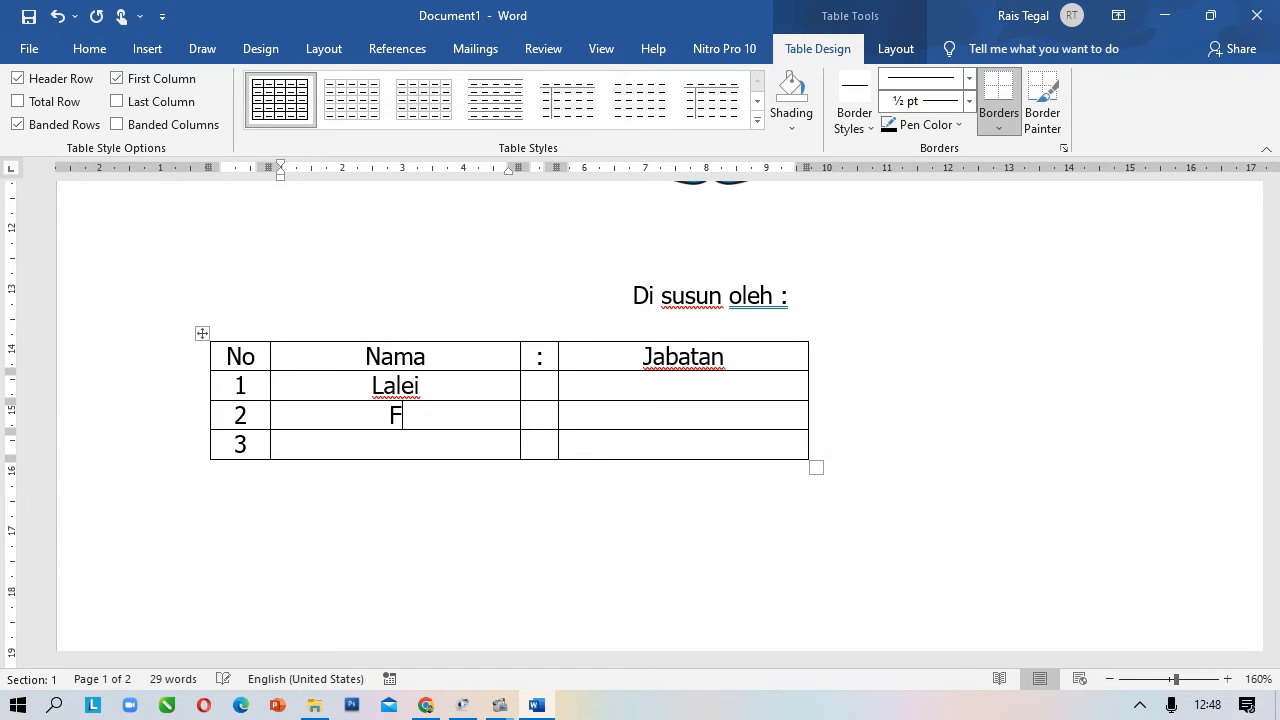
text(ahmi, S.Pd)
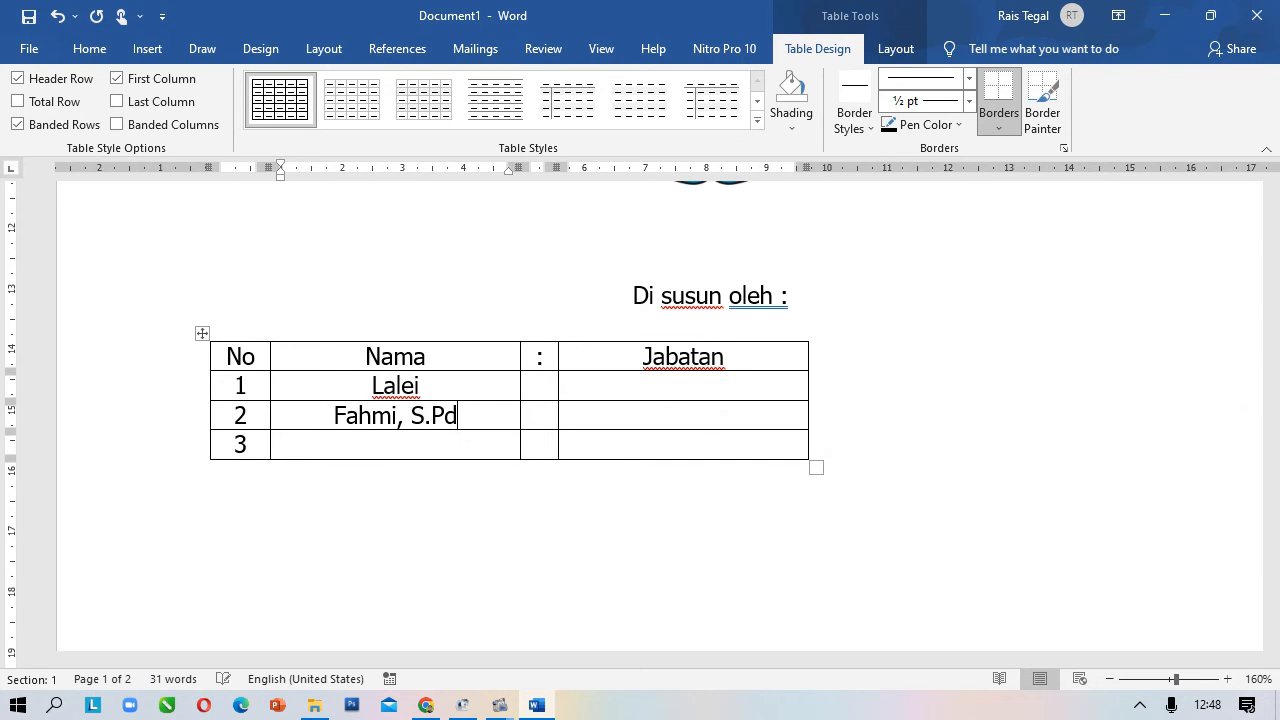
click(450, 397)
text(, m.Pd)
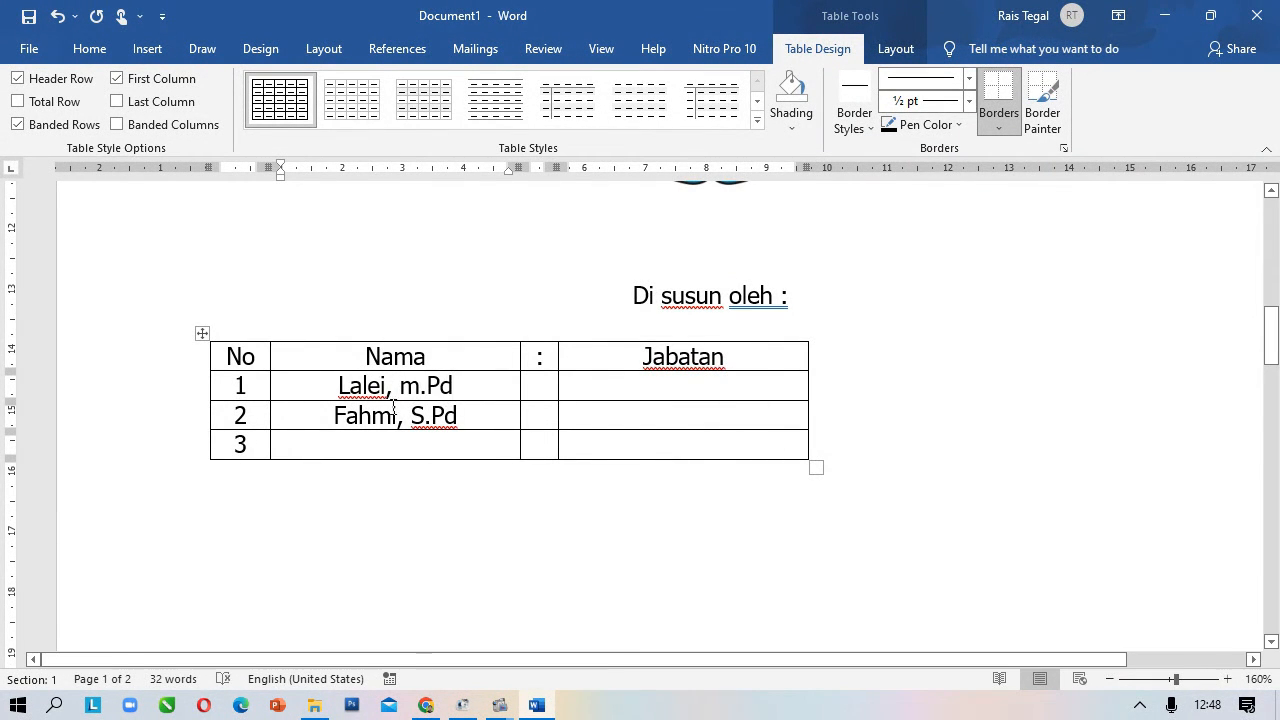
key(shift+Left)
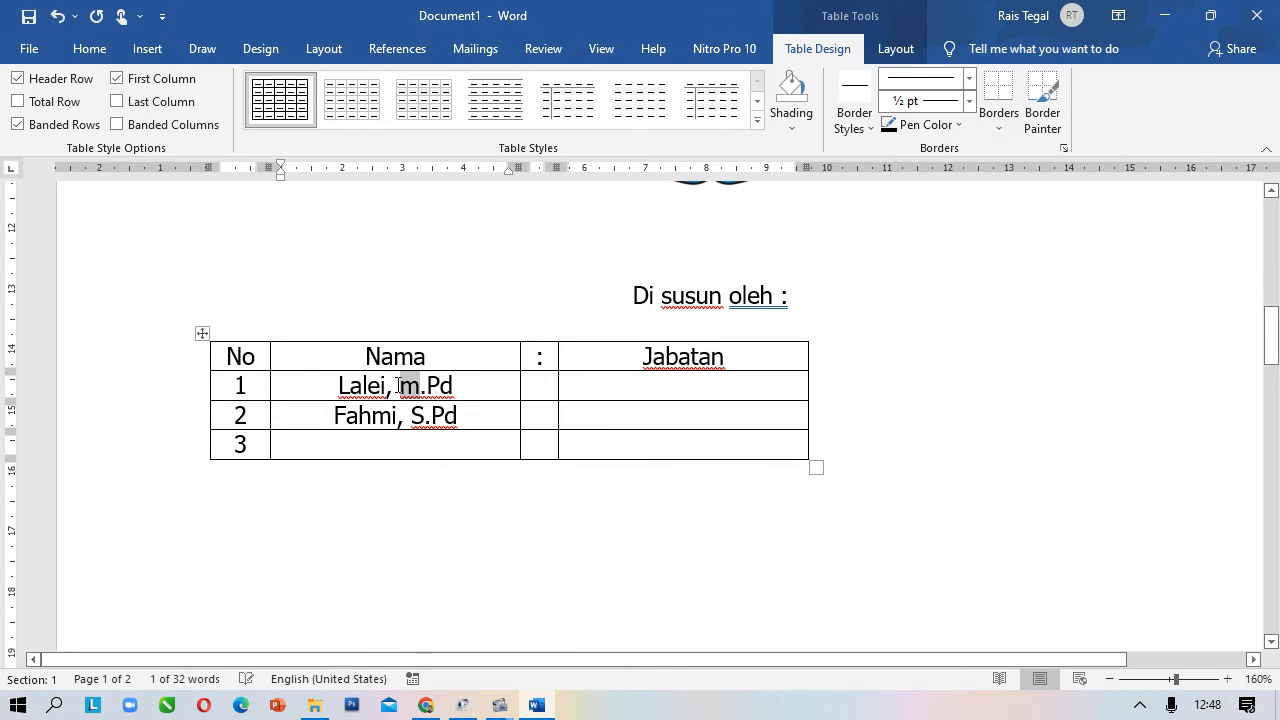
text(M)
click(368, 435)
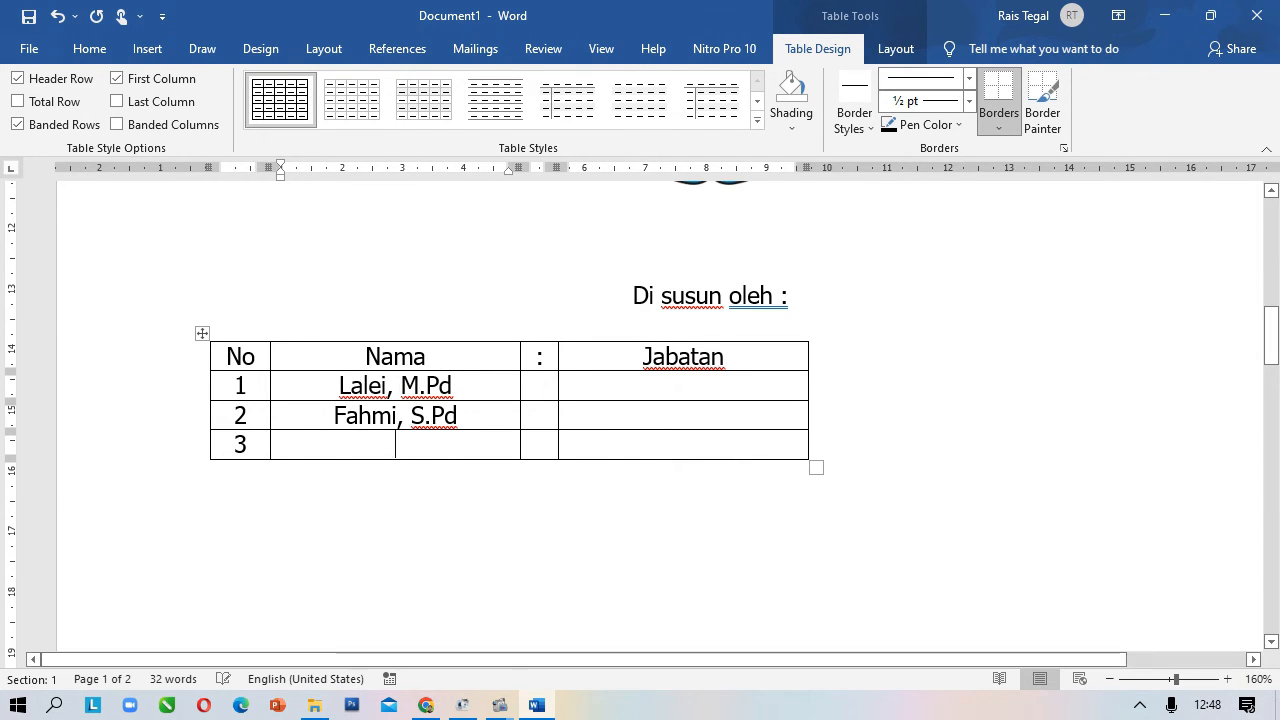
text(Maskuri, S.Kom)
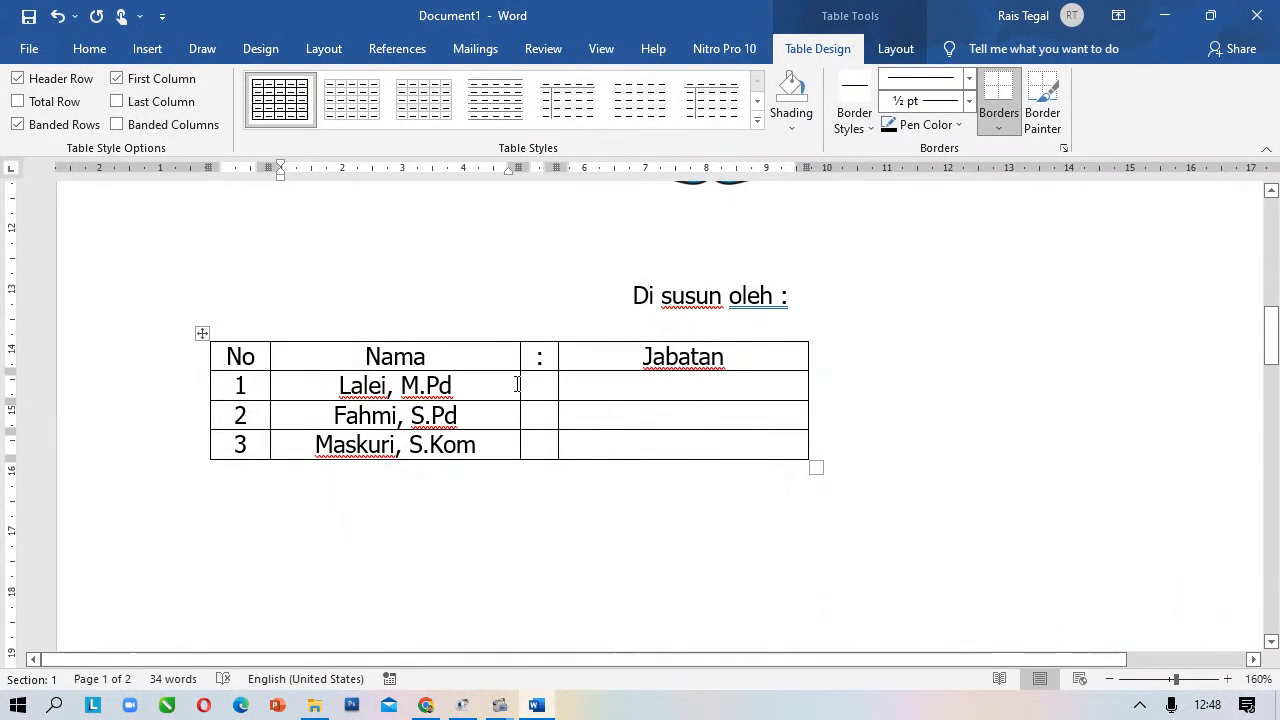
Remove the colon from the header row and enter a colon in the third column of each numbered row.
double_click(538, 357)
key(Delete)
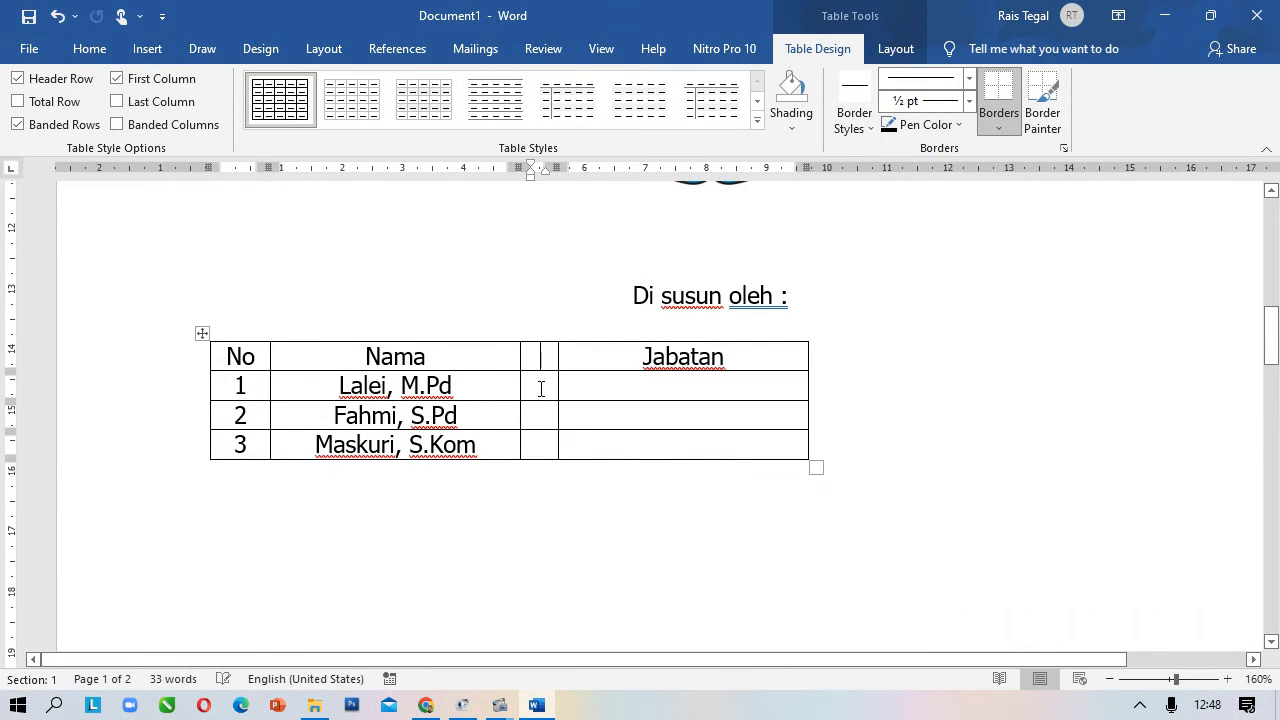
click(540, 386)
text(::)
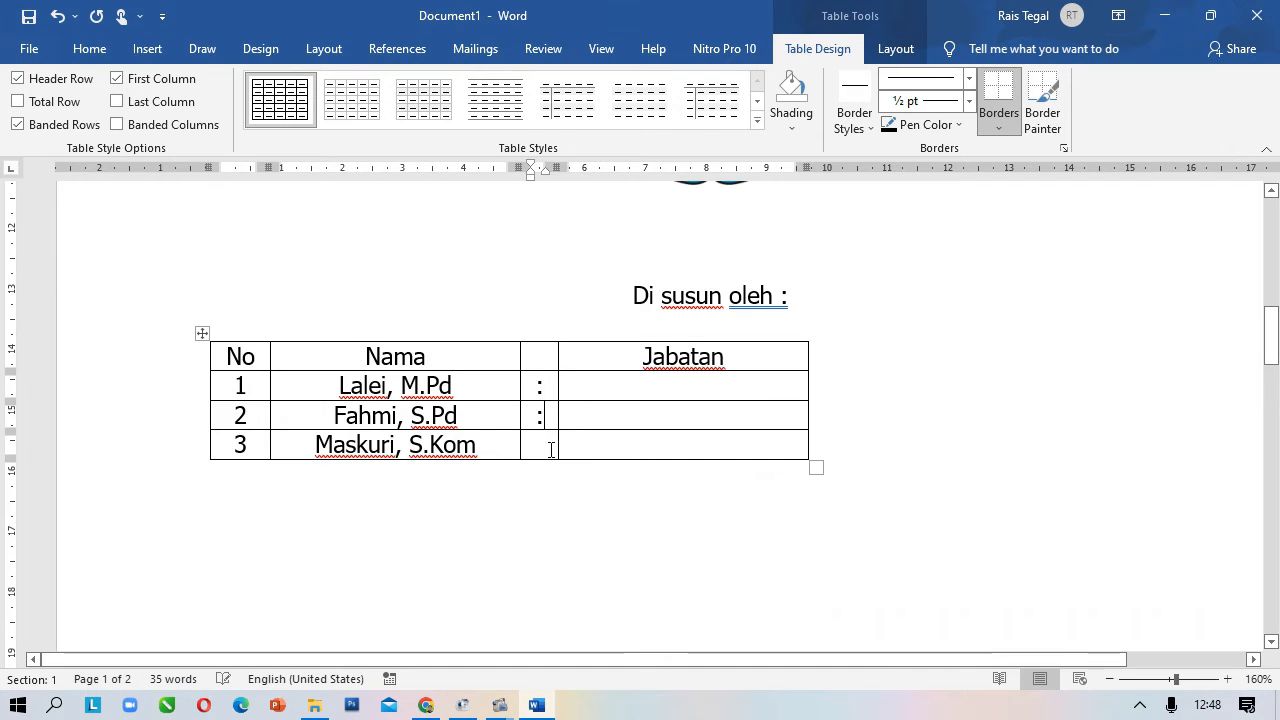
click(546, 444)
text(:)
Fill the Jabatan column with Ketua, Sekretaris and Bendahara for rows 1 to 3.
click(640, 391)
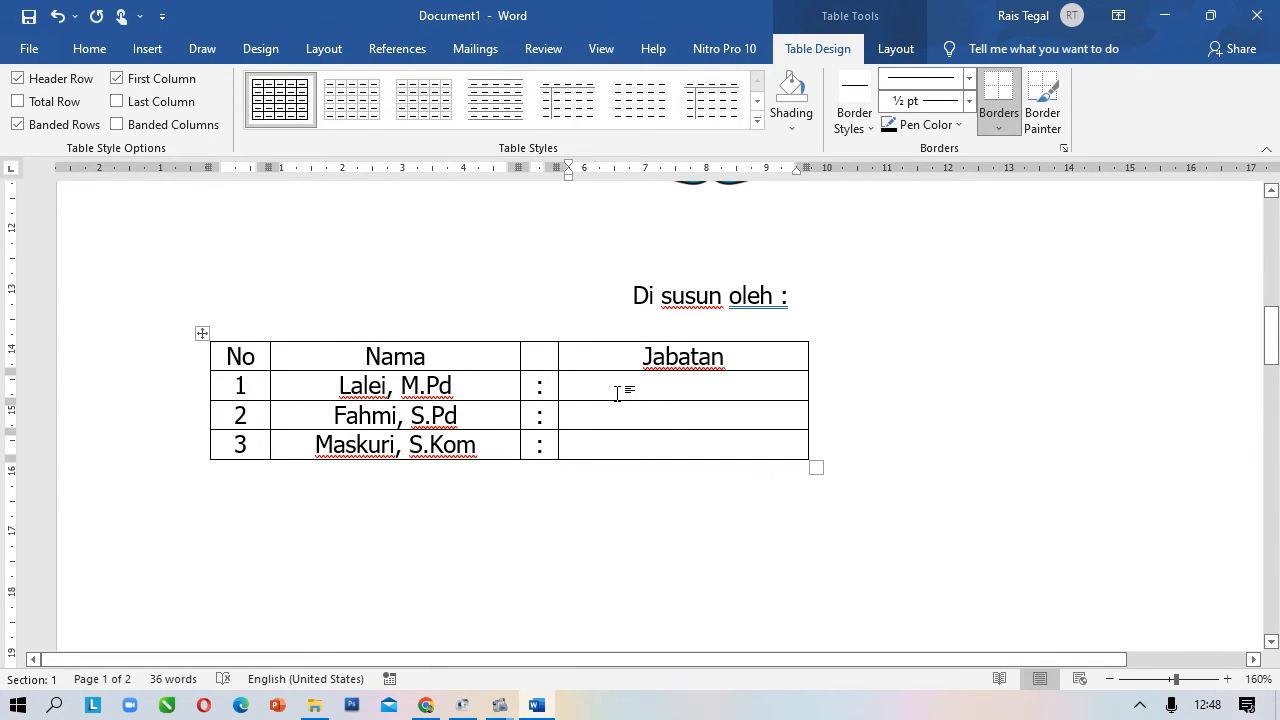
text(K)
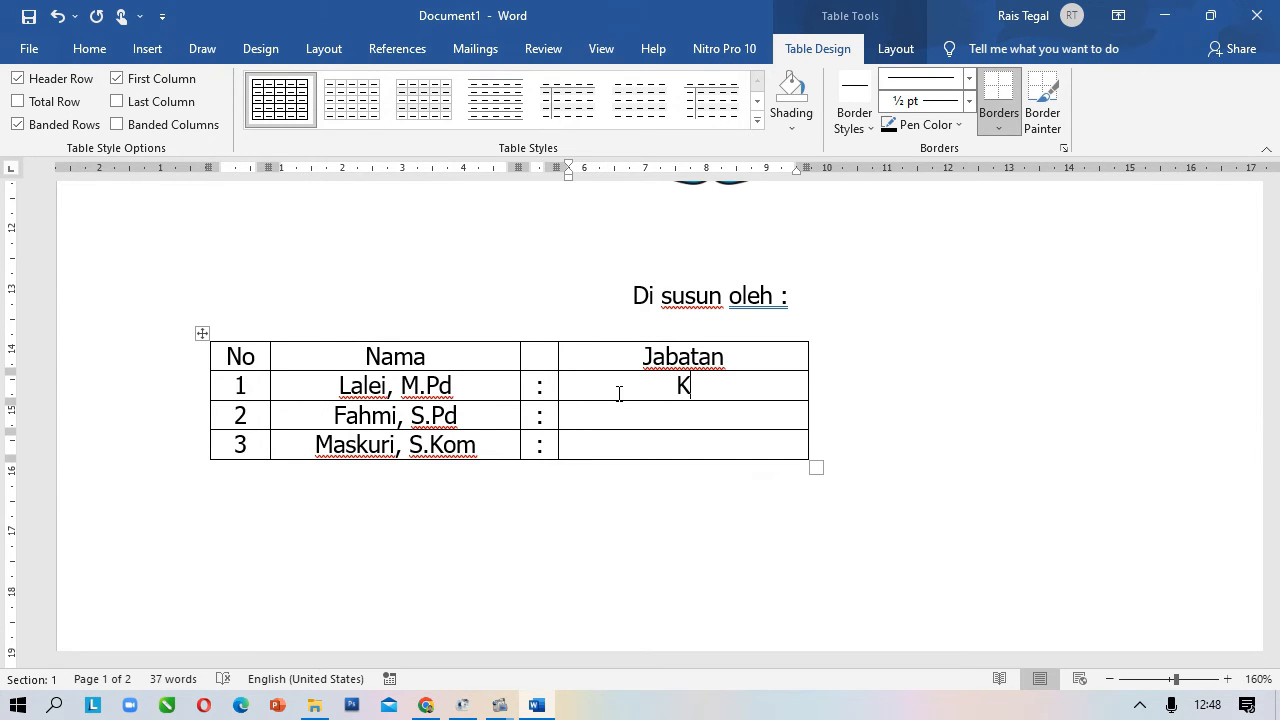
text(abag)
key(BackSpace)
key(BackSpace)
key(BackSpace)
key(BackSpace)
text(etua )
text(Sekretaris )
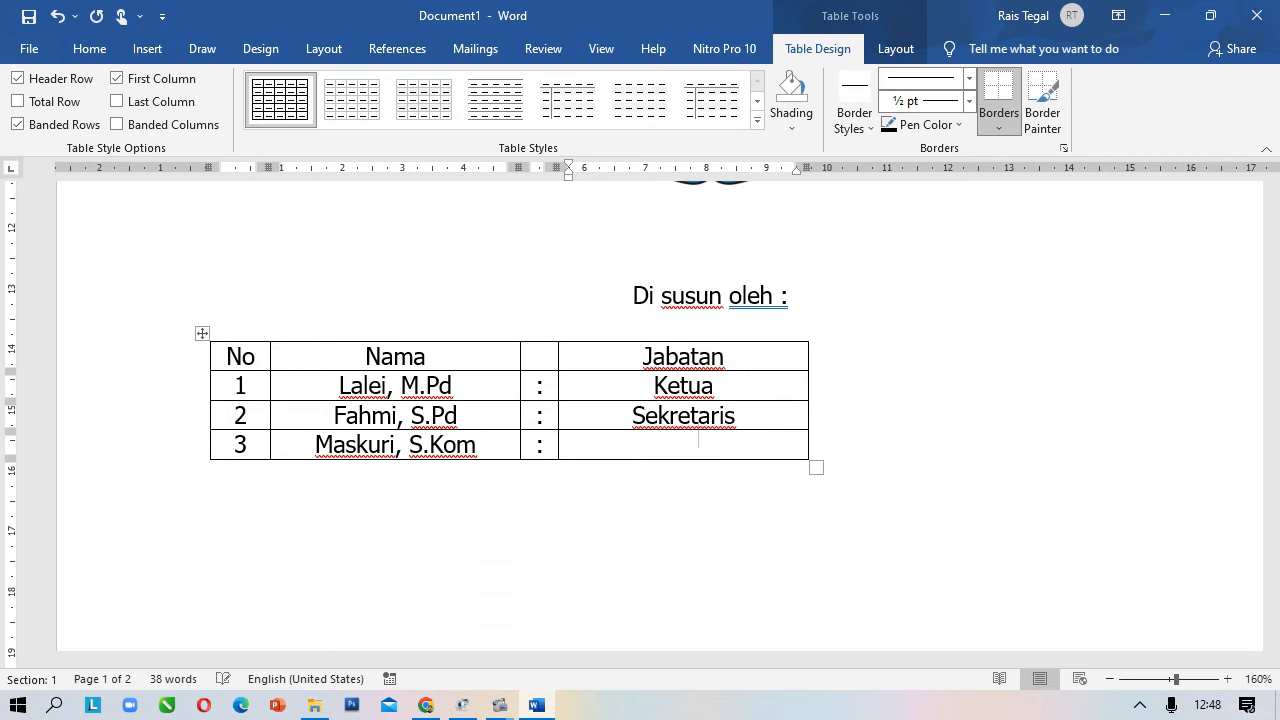
text(bendahara)
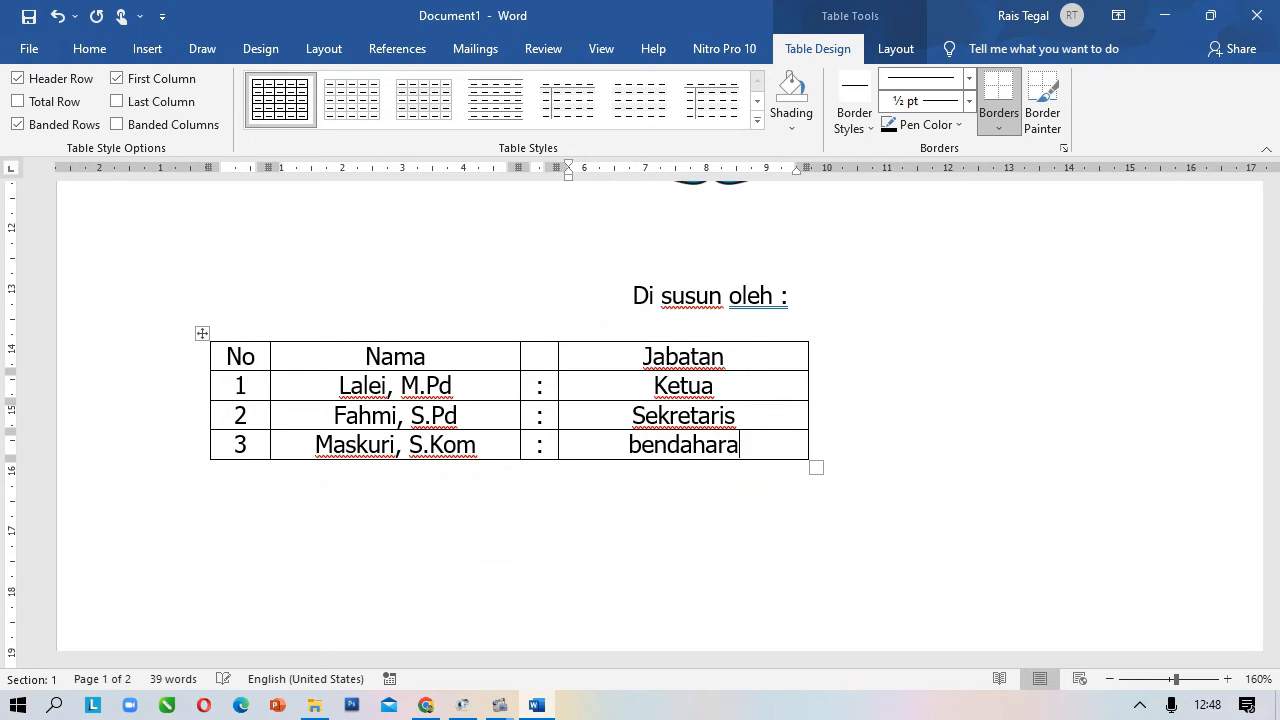
drag(641, 444, 629, 444)
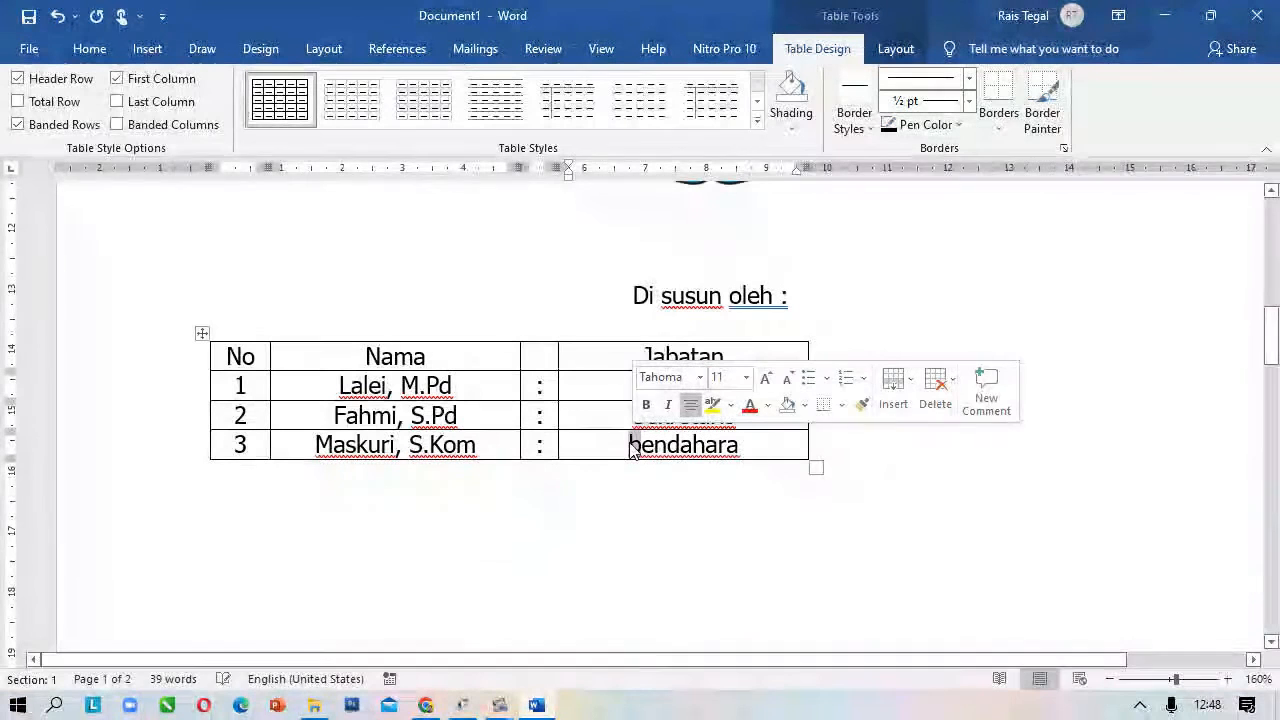
text(B)
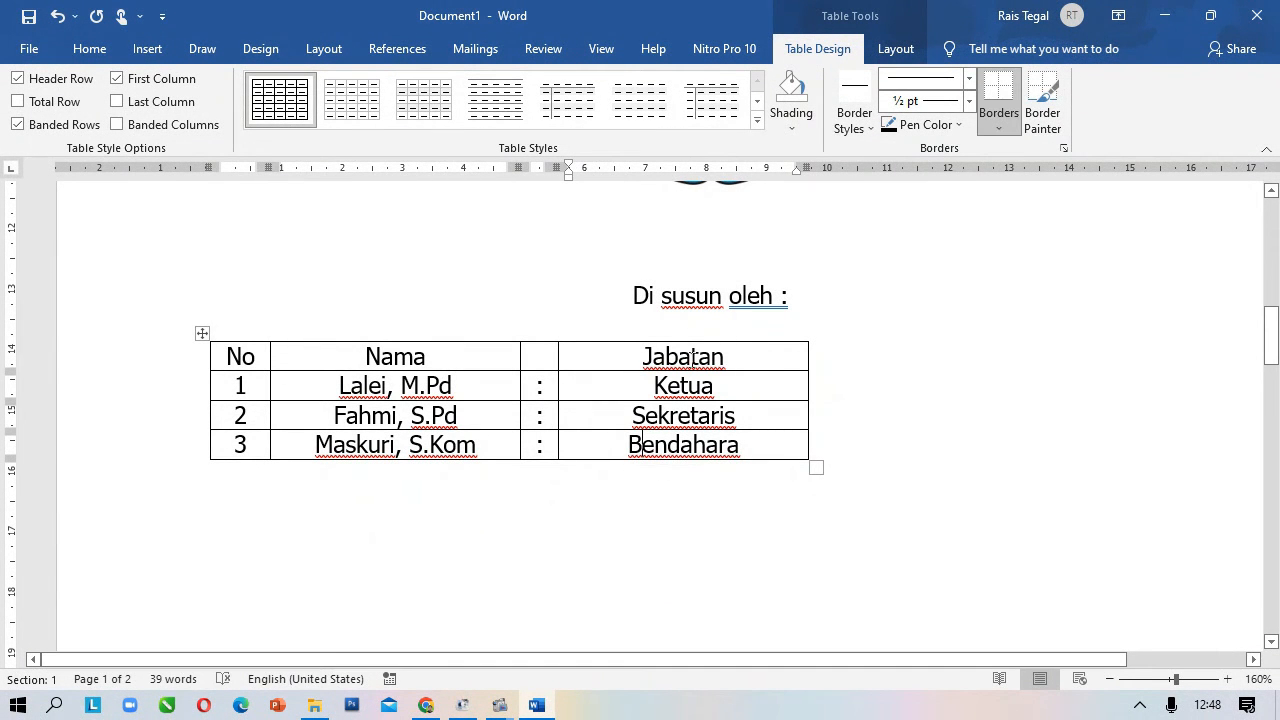
Shift the whole table to the right so it sits centred below "Di susun oleh :".
ctrl+scroll(270, 428, down, 1)
click(189, 338)
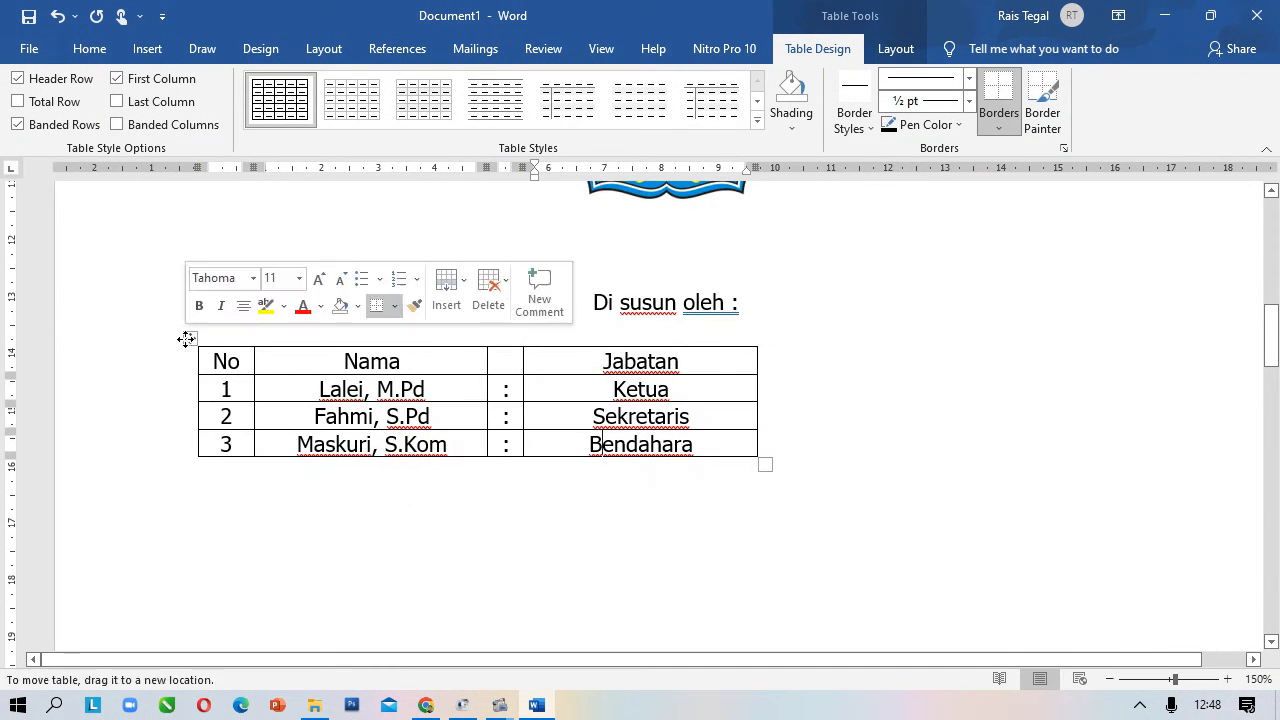
drag(195, 163, 390, 161)
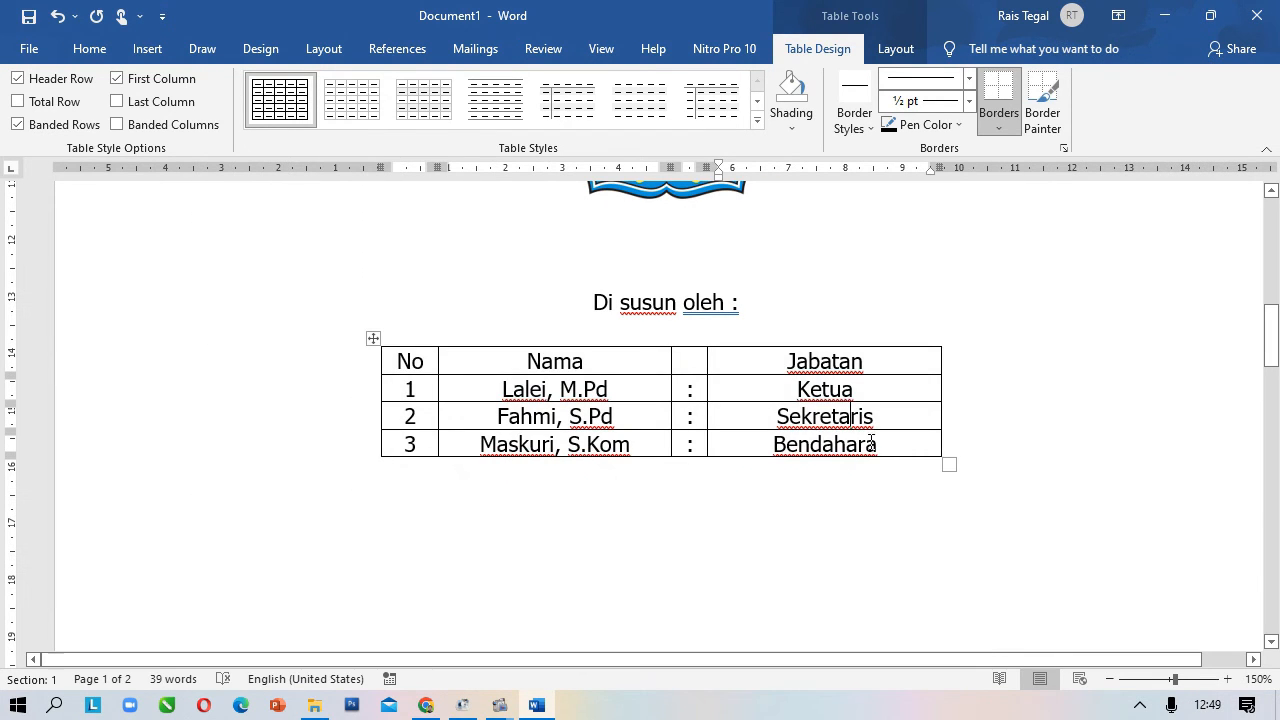
Left-align all cells of the Jabatan column, including its header.
mouse_move(872, 442)
mouse_down()
mouse_move(790, 388)
mouse_move(775, 359)
mouse_move(855, 438)
mouse_up()
click(774, 386)
click(785, 364)
drag(787, 362, 845, 446)
click(96, 50)
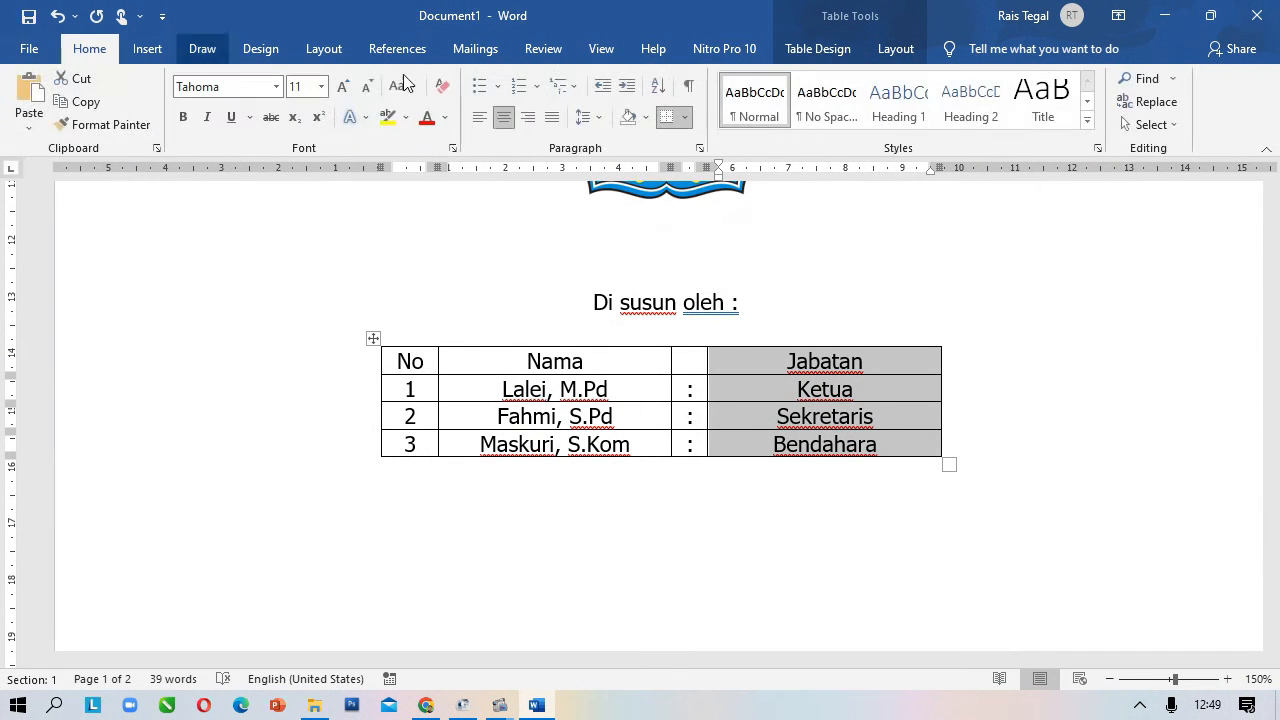
click(482, 116)
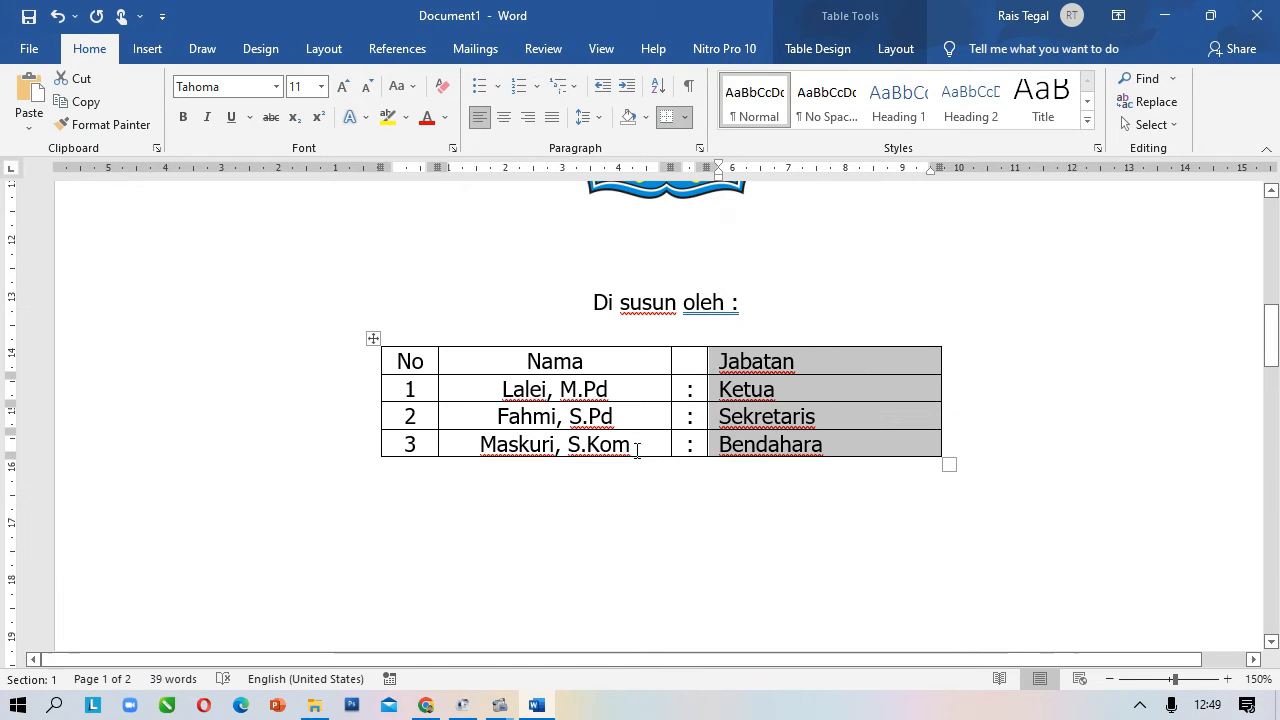
Left-align the names in the Nama column and centre its header cell.
drag(637, 449, 537, 366)
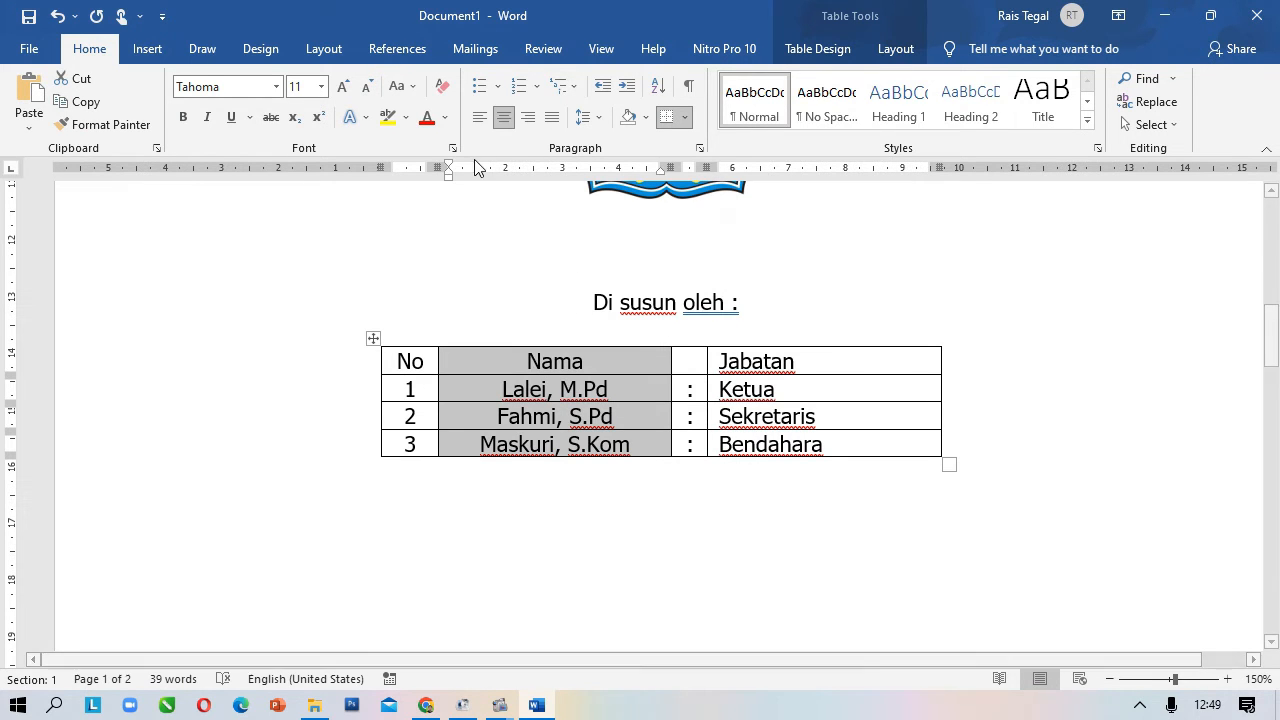
click(481, 118)
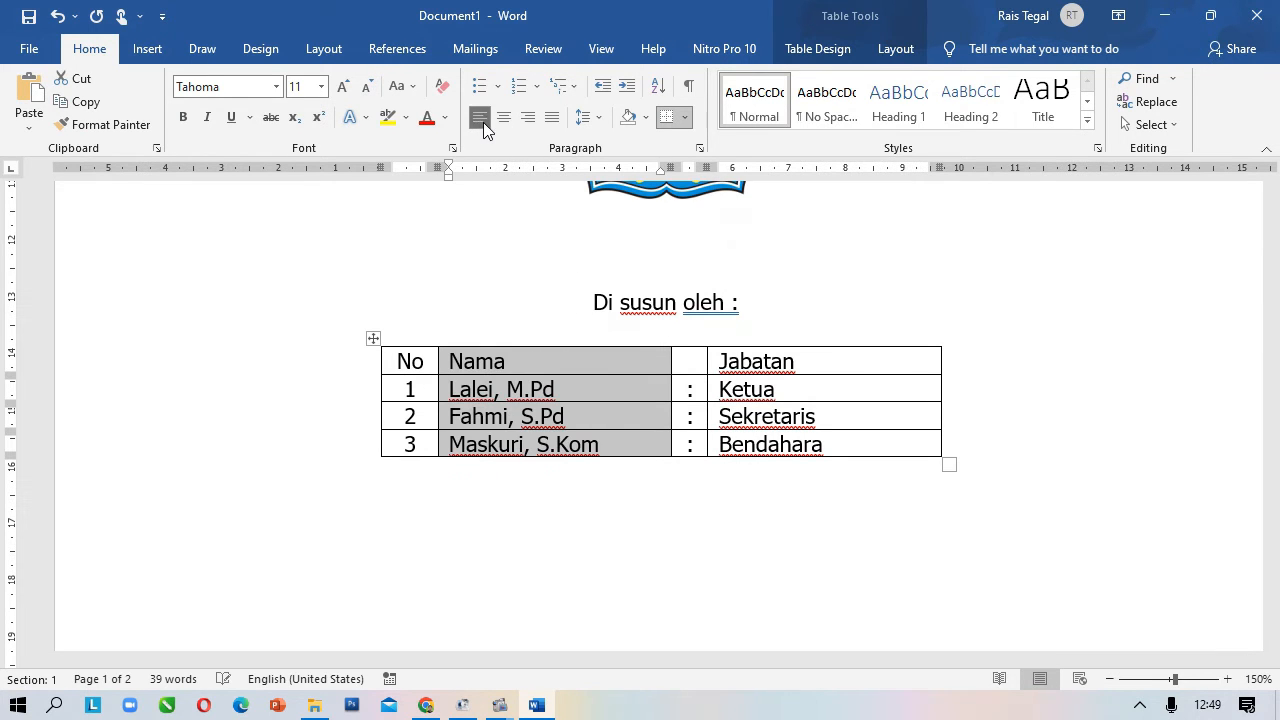
click(530, 363)
drag(442, 358, 446, 361)
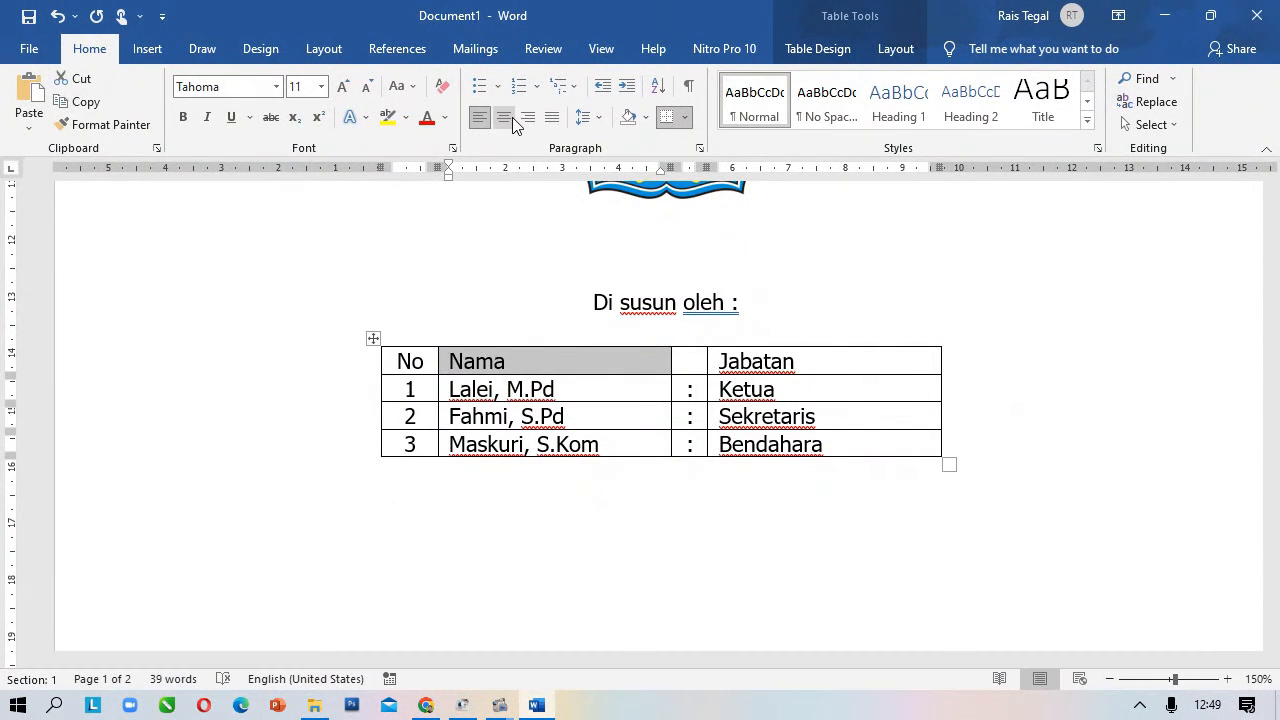
click(506, 117)
click(671, 477)
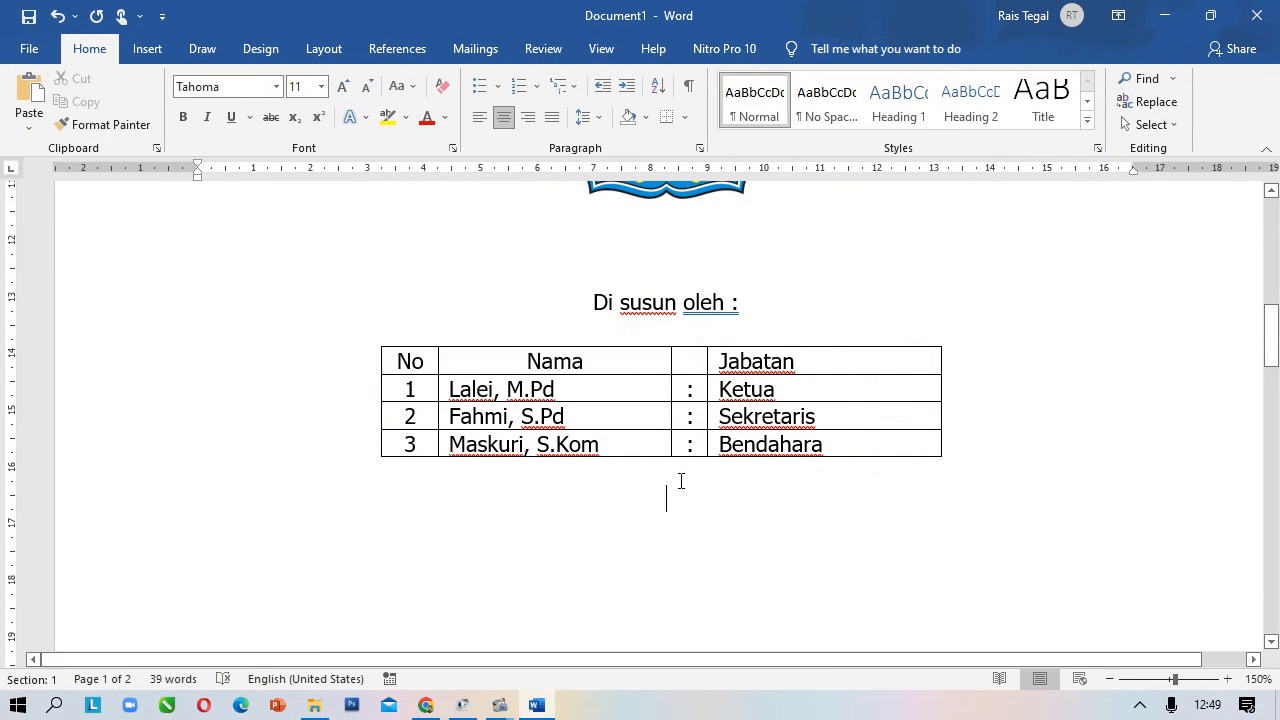
Nudge the table slightly further to the right and remove all of its borders.
click(406, 346)
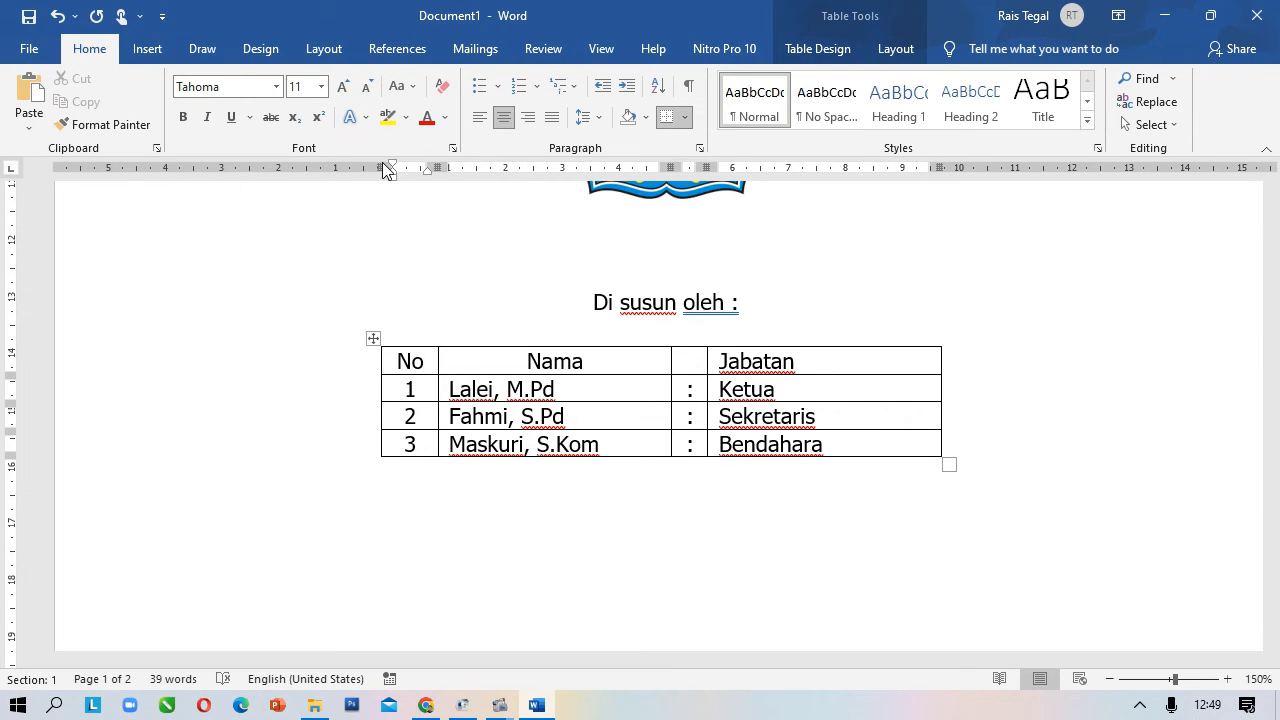
drag(377, 161, 391, 161)
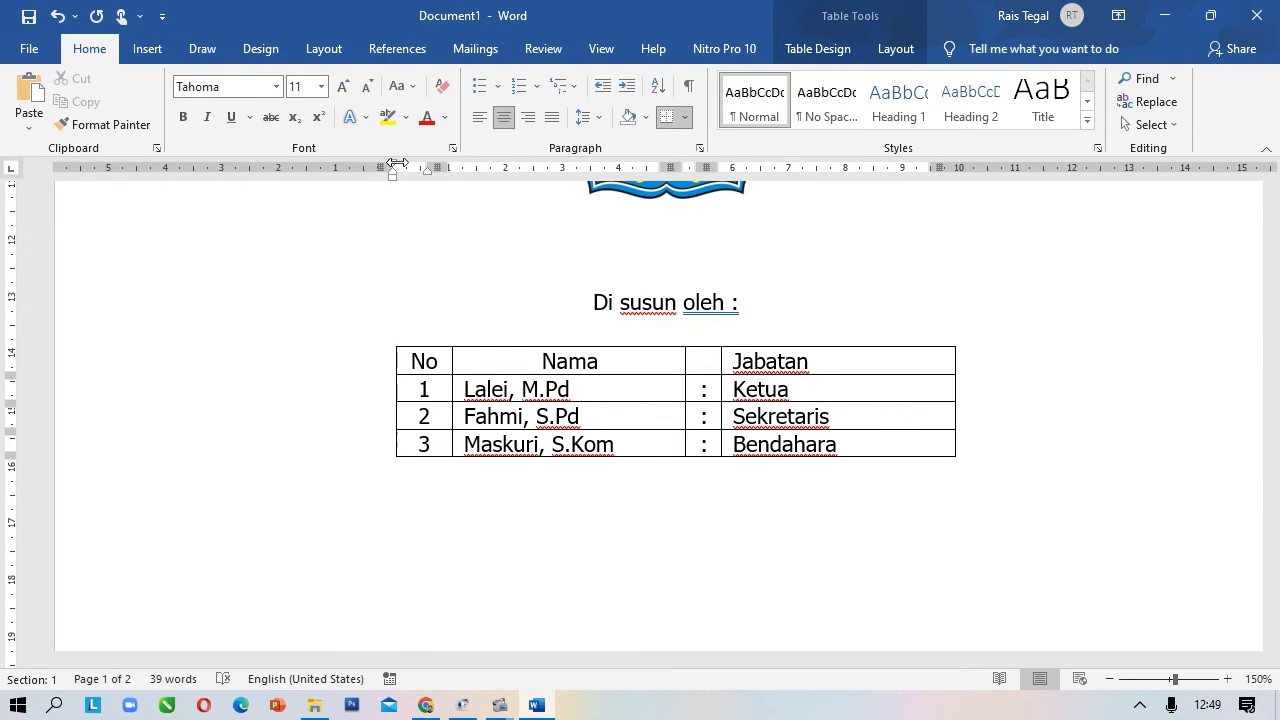
click(386, 342)
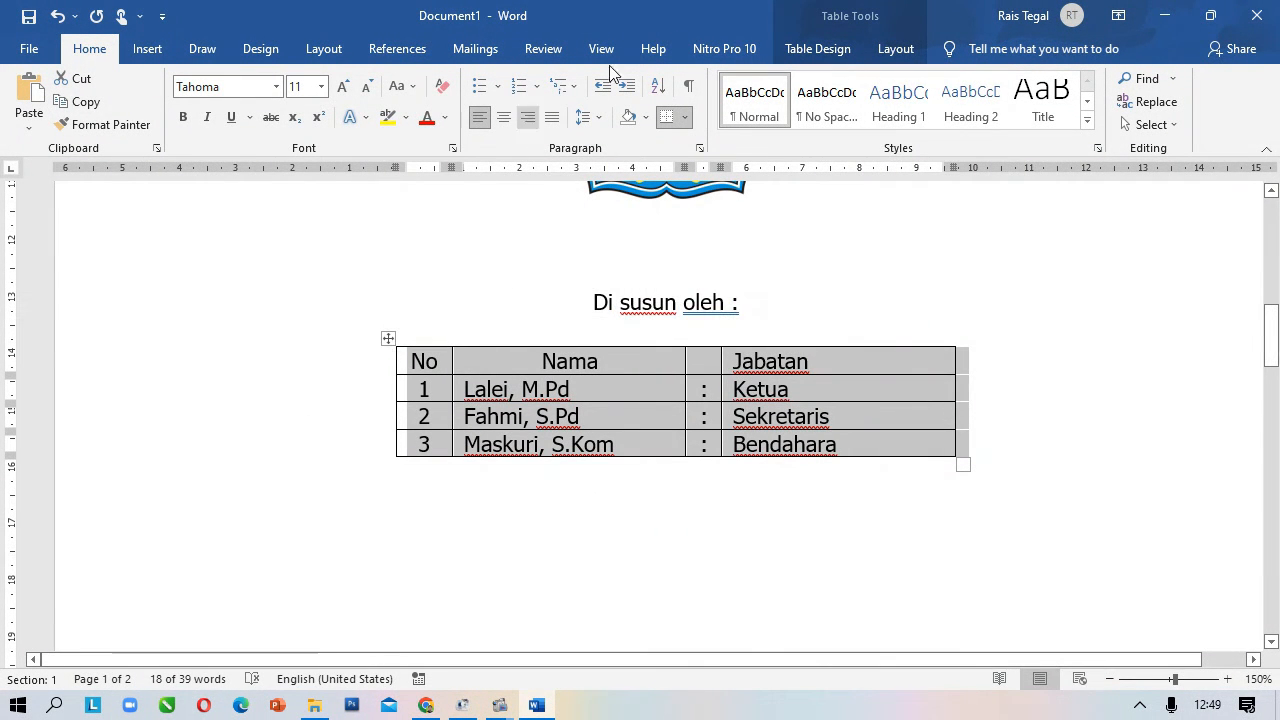
click(686, 117)
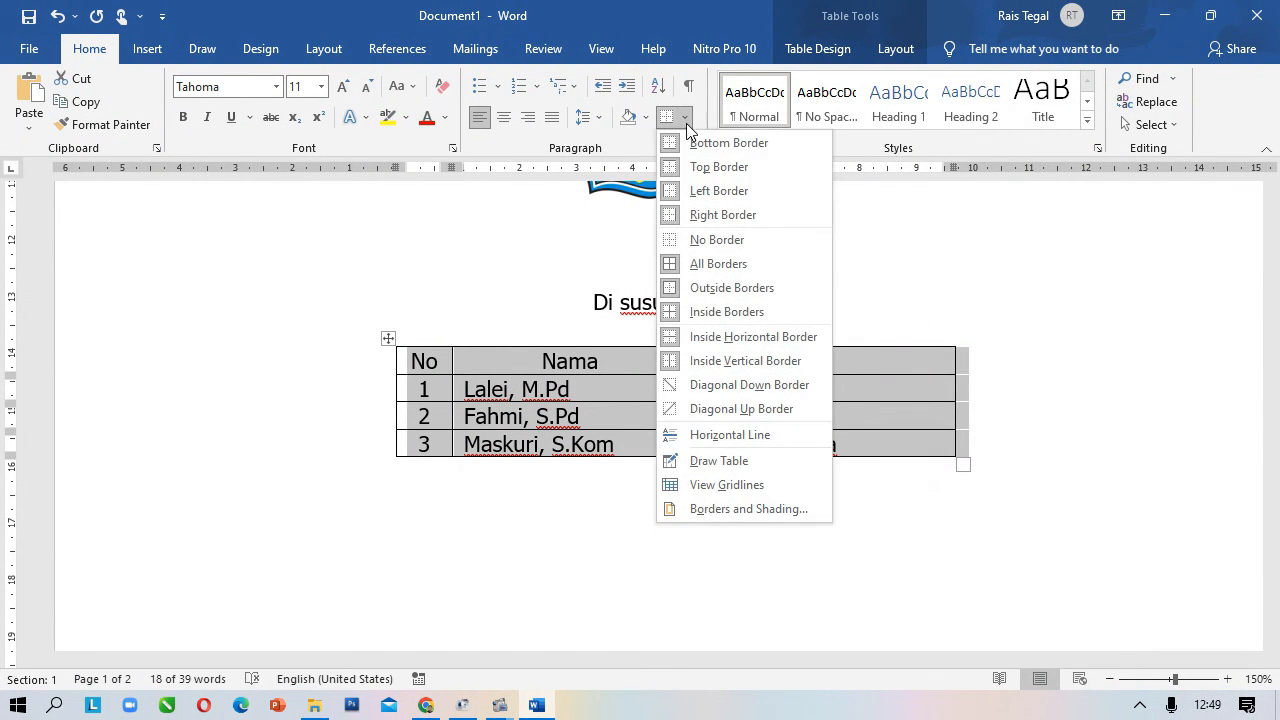
click(745, 240)
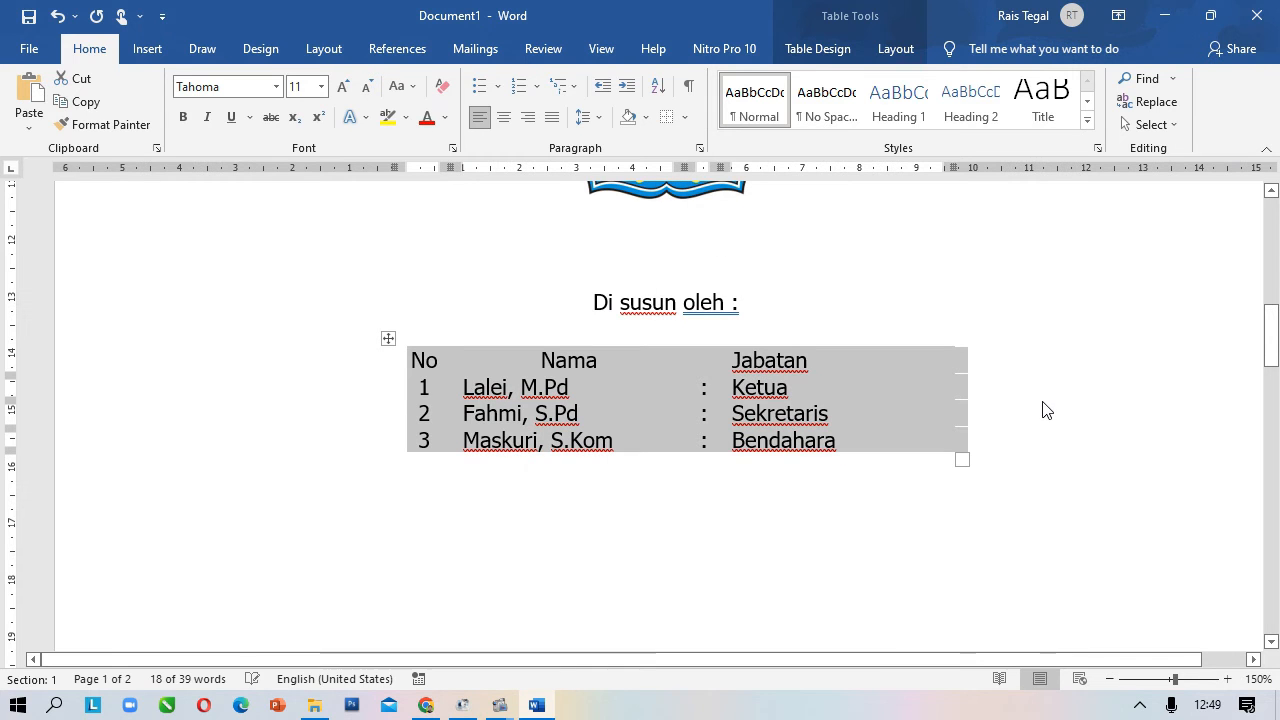
ctrl+scroll(1045, 410, down, 2)
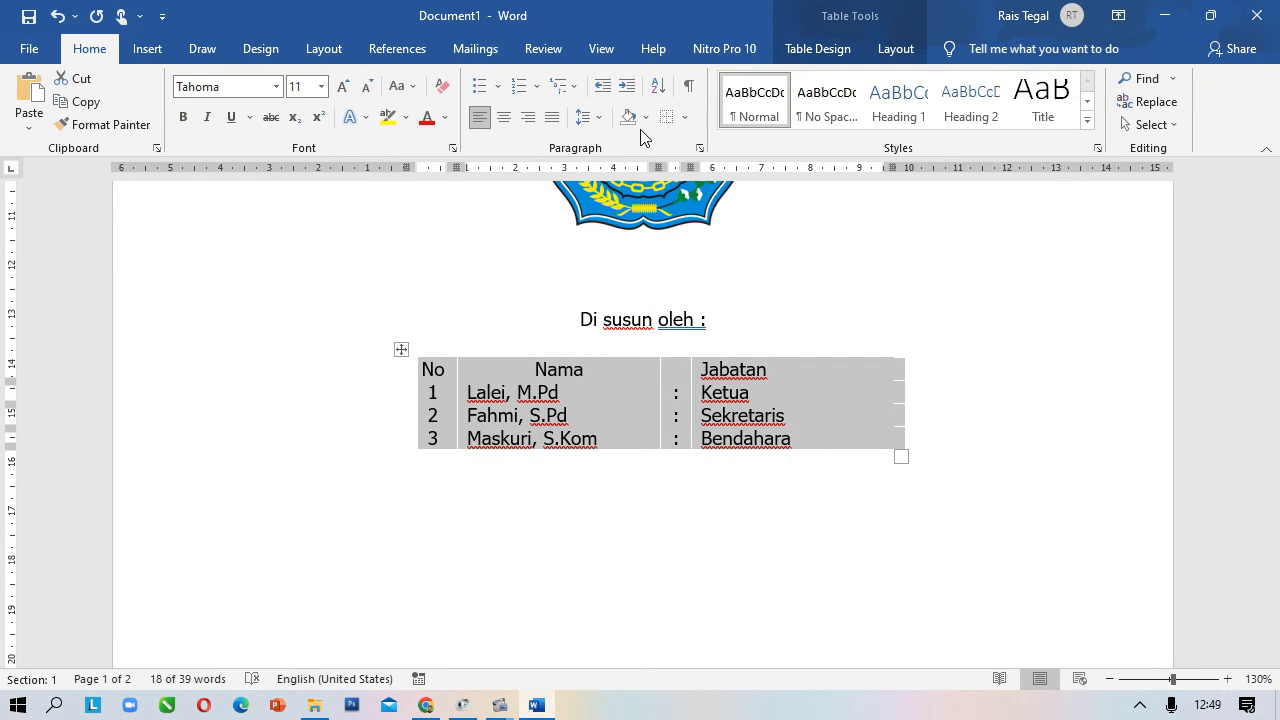
Set the line spacing of the whole "Di susun oleh" table to 1,5.
click(605, 125)
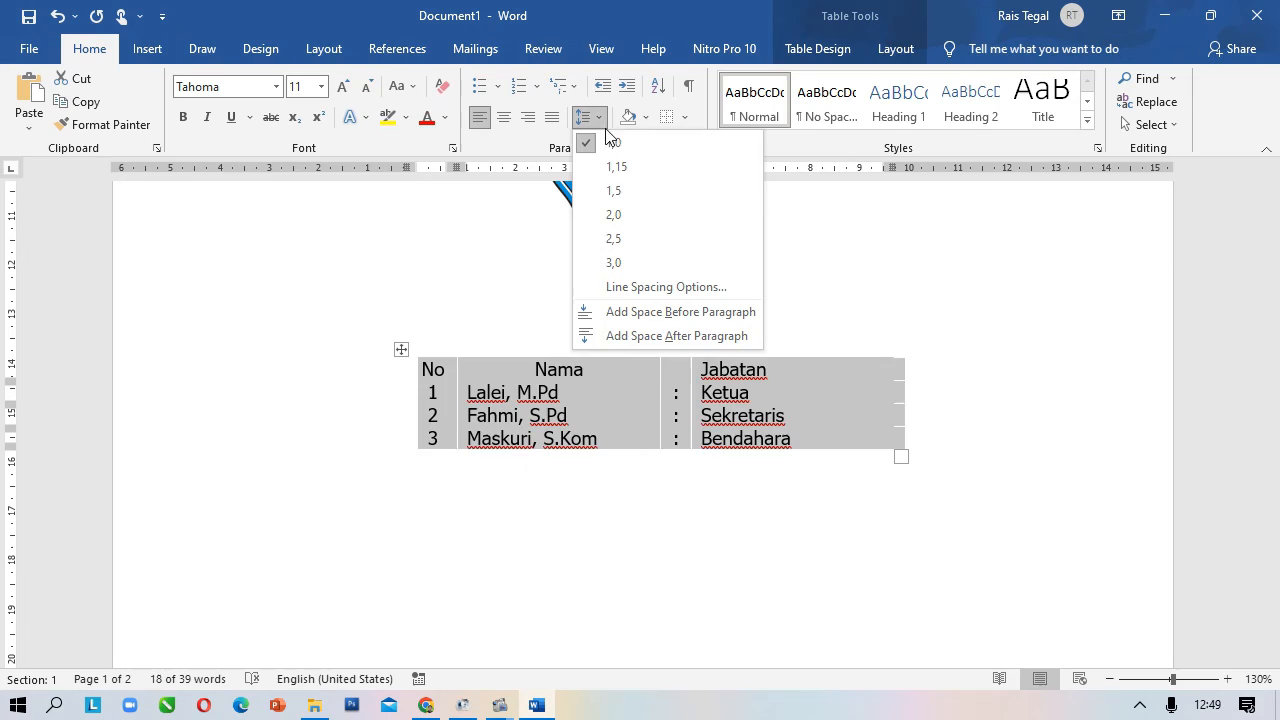
click(600, 190)
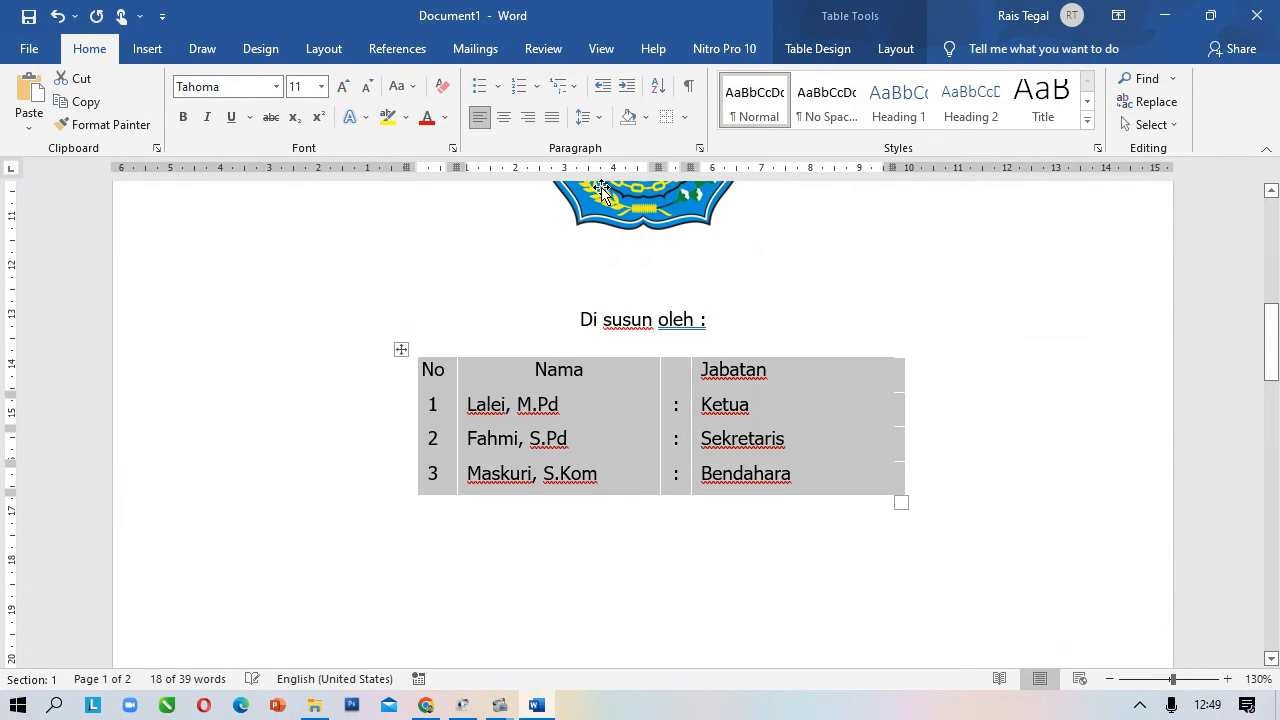
click(514, 383)
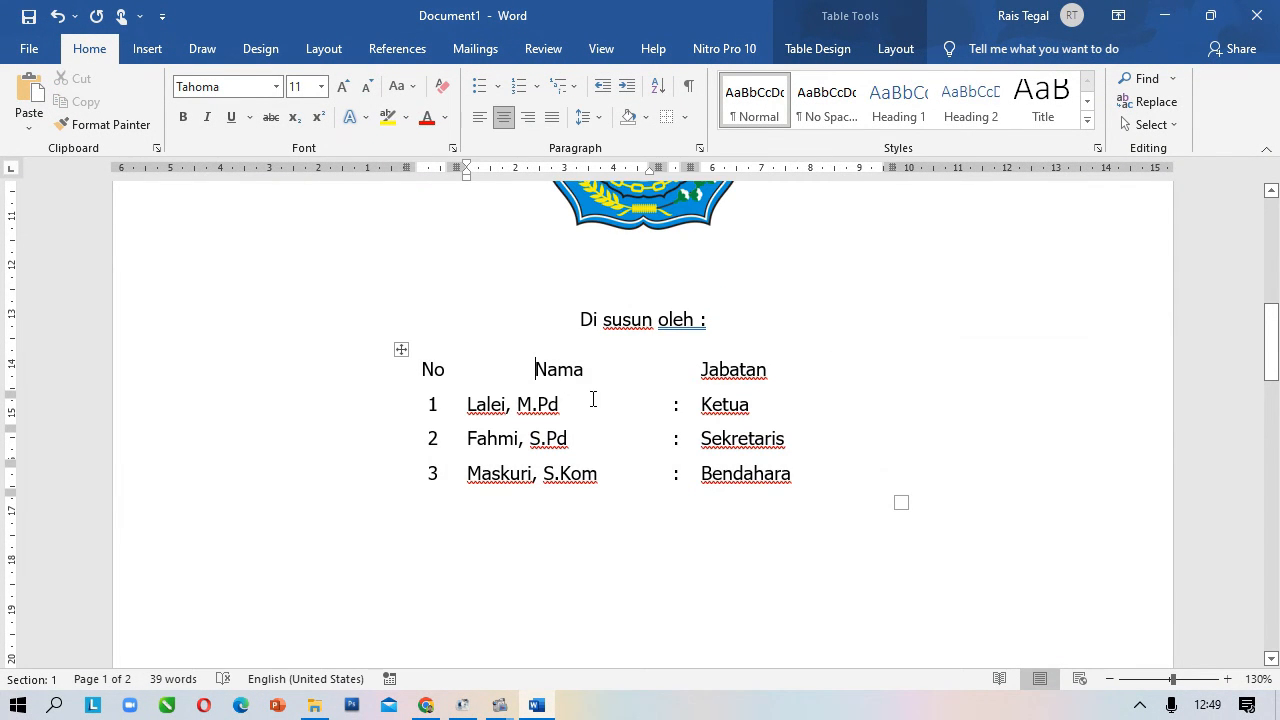
Delete empty lines between the table and the "TIM PENGERAK PKK" block to pull that block up onto the first page.
scroll(700, 395, down, 8)
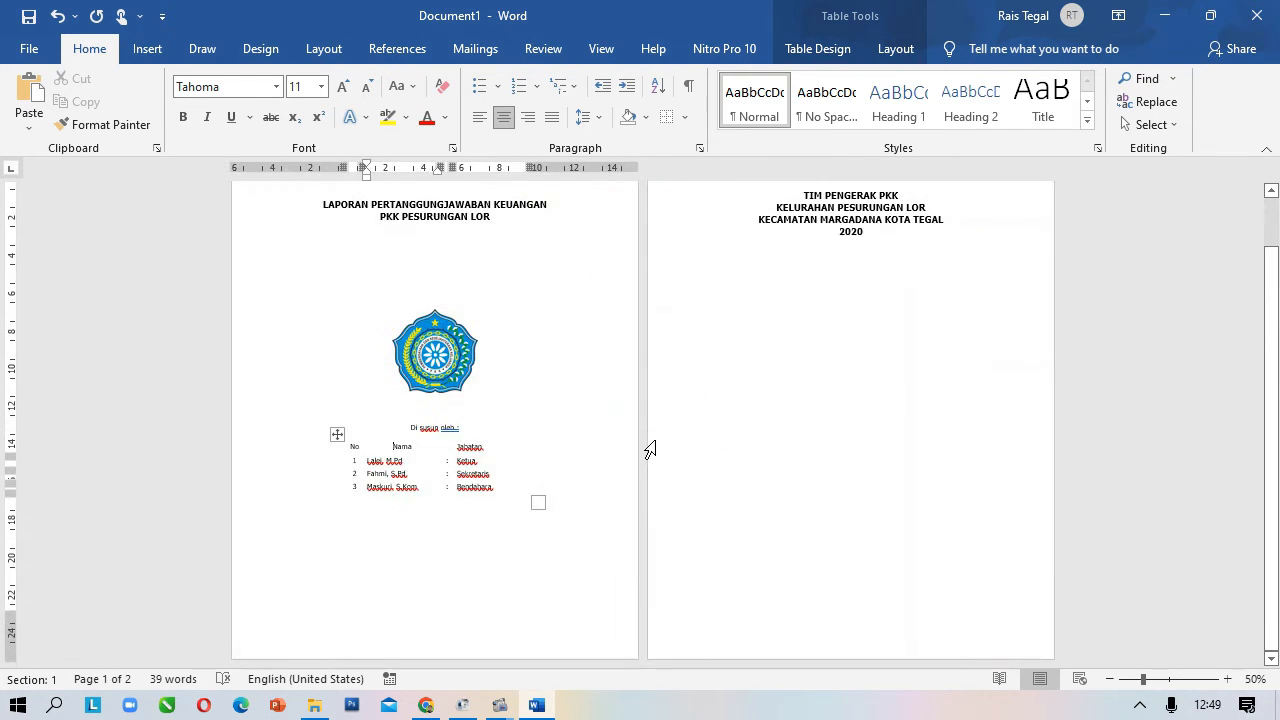
scroll(578, 476, up, 4)
scroll(594, 437, up, 5)
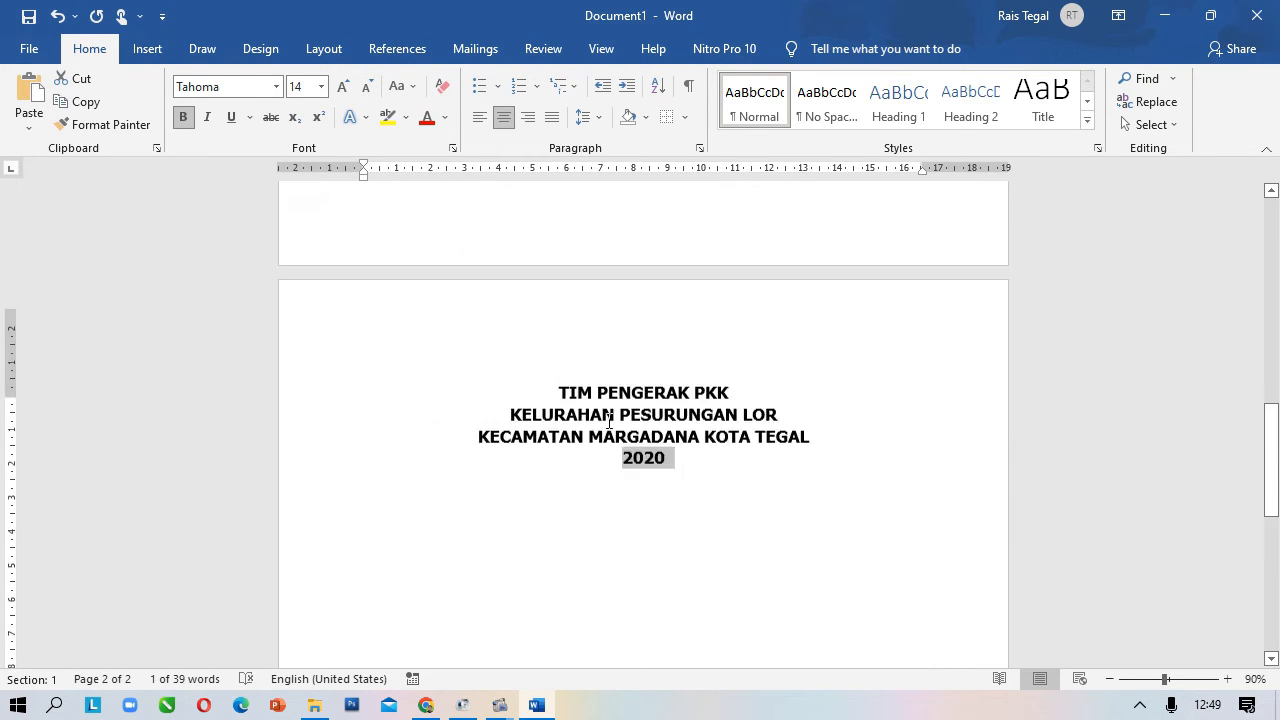
scroll(607, 421, up, 3)
click(600, 454)
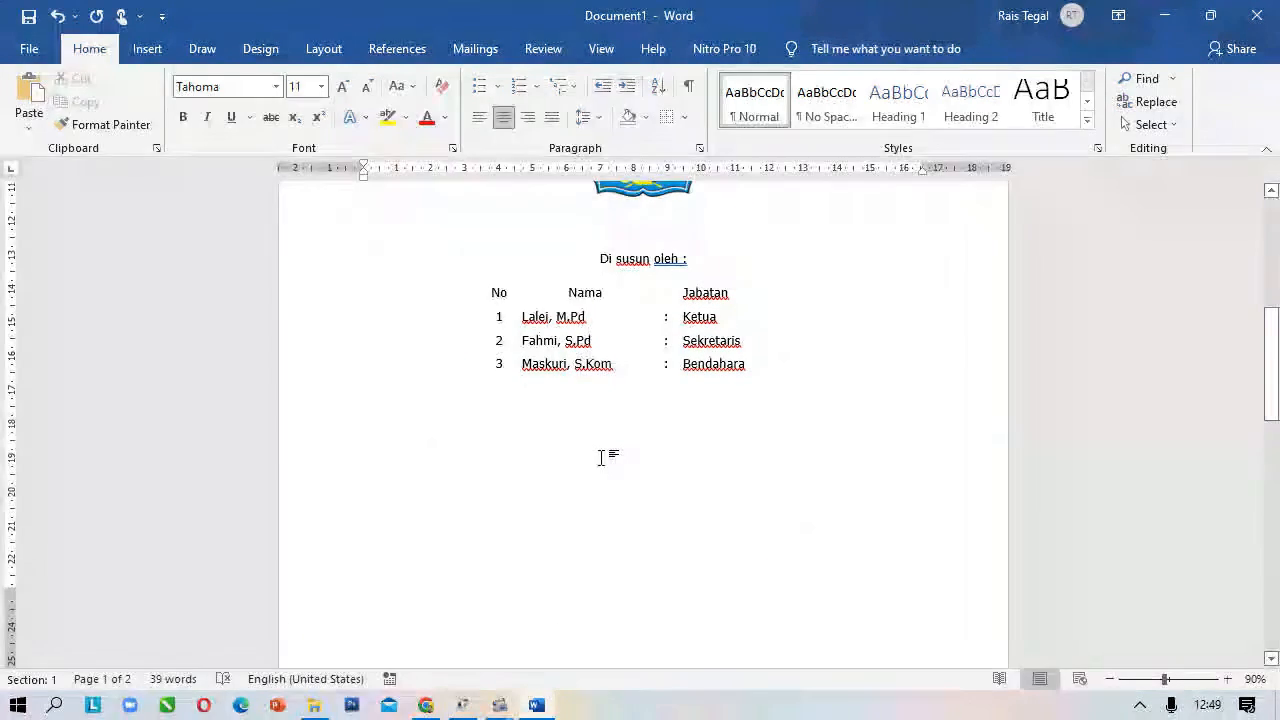
key(Delete)
key(Delete)
key(Delete)
key(Delete)
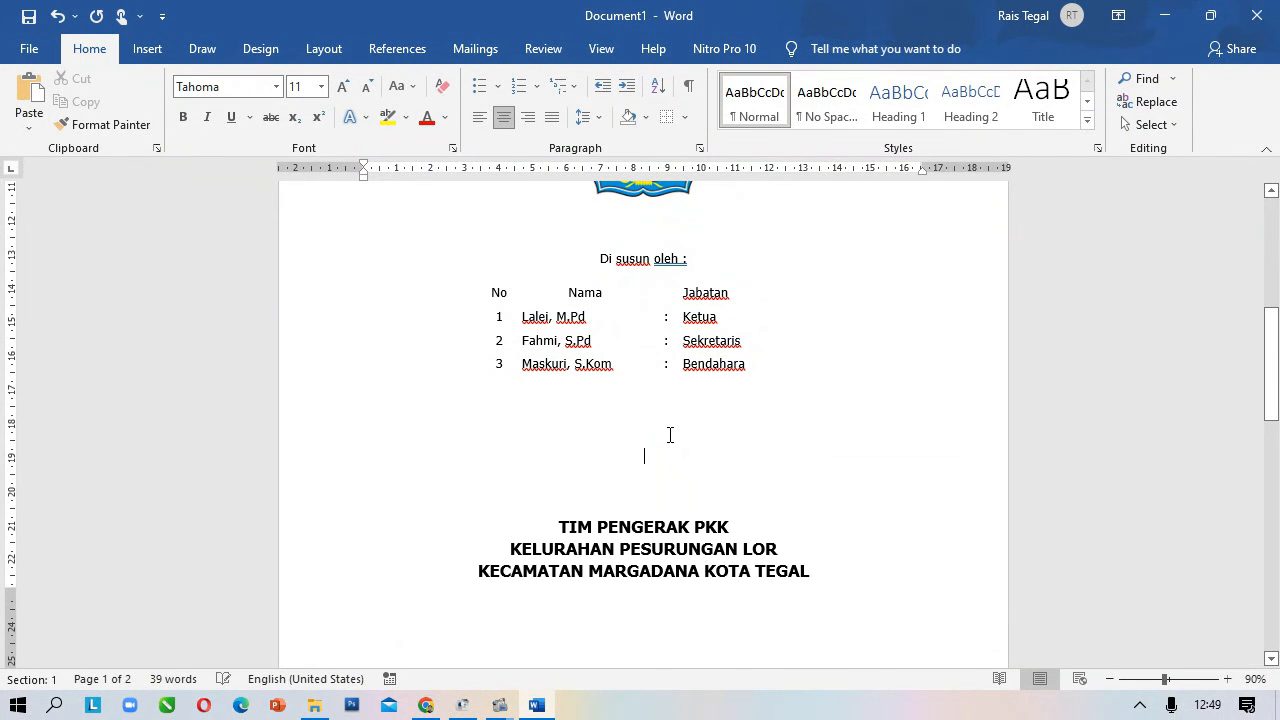
scroll(671, 437, up, 2)
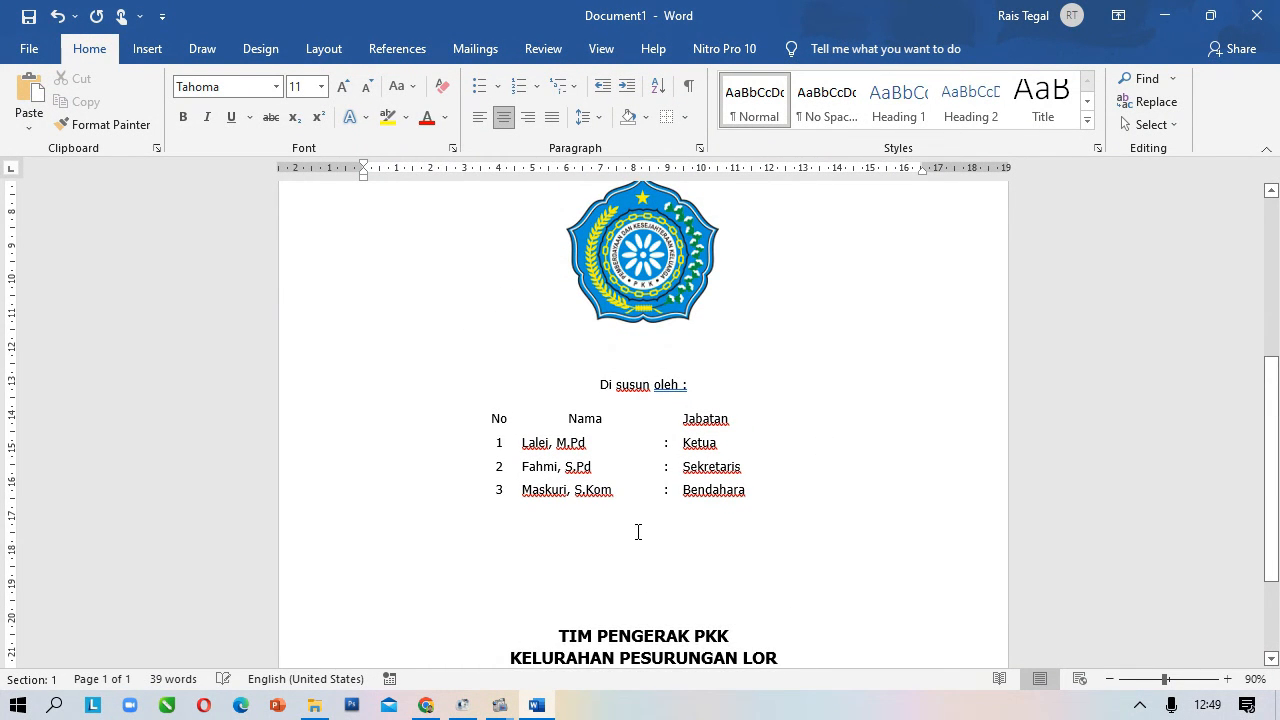
key(Delete)
Make the three numbered rows below the table's header row bold.
mouse_move(766, 500)
mouse_down()
mouse_move(630, 458)
mouse_move(503, 440)
mouse_up()
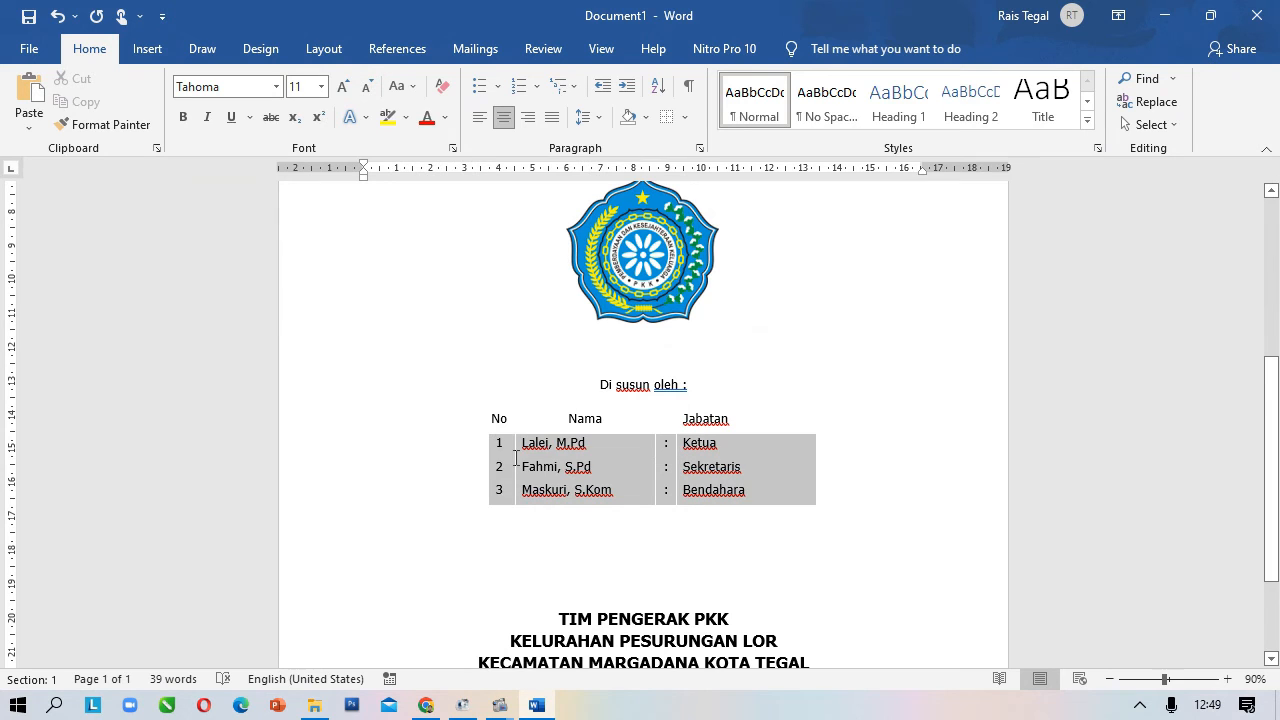
click(183, 117)
click(760, 397)
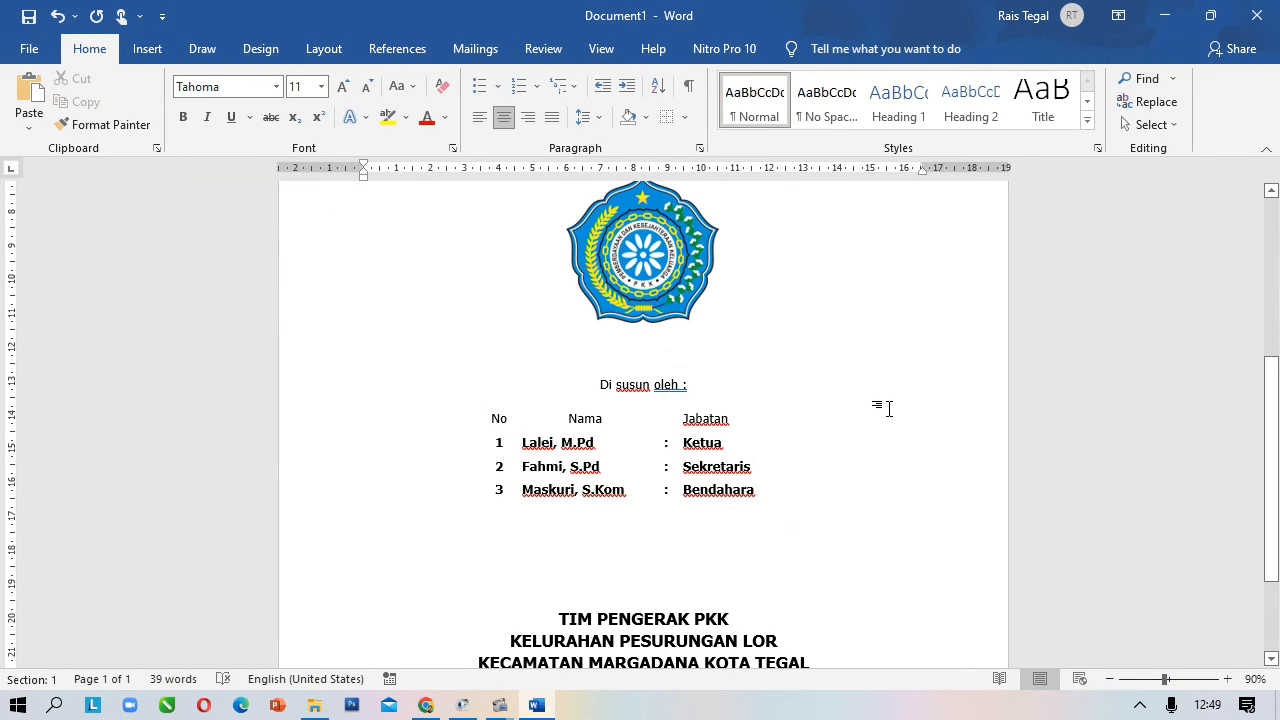
ctrl+scroll(888, 408, down, 2)
ctrl+scroll(886, 420, up, 4)
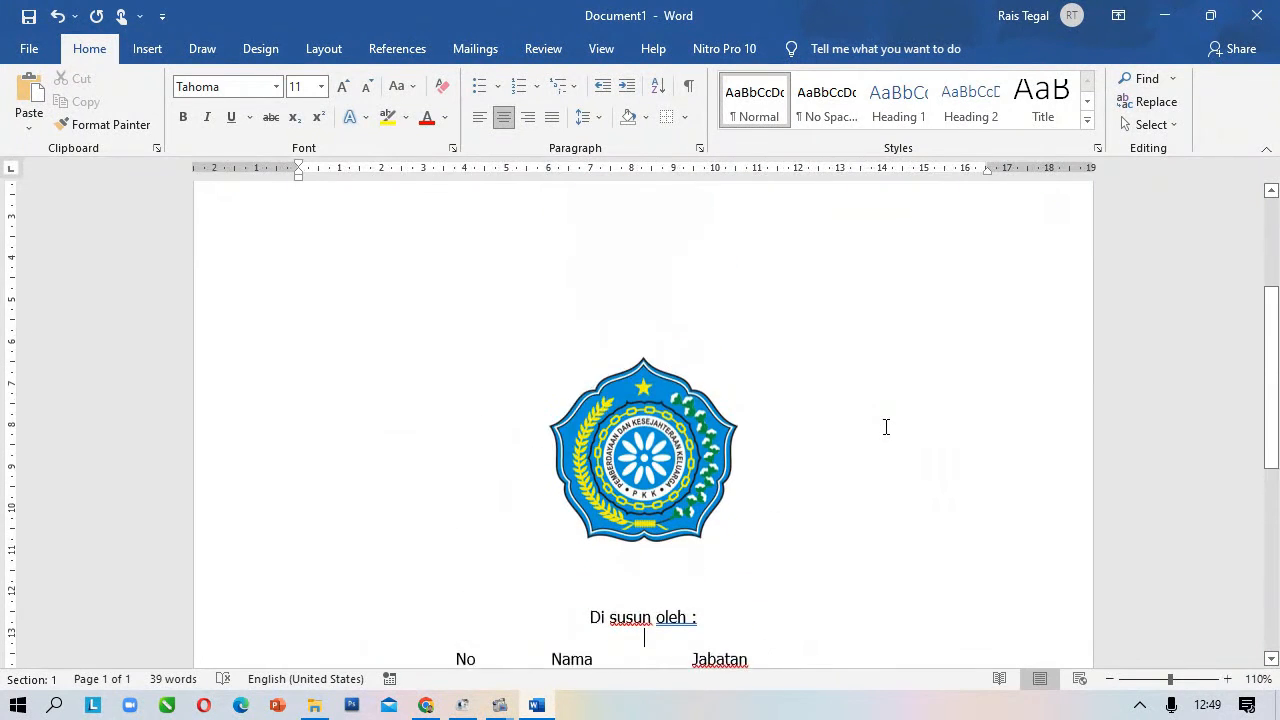
scroll(886, 427, up, 4)
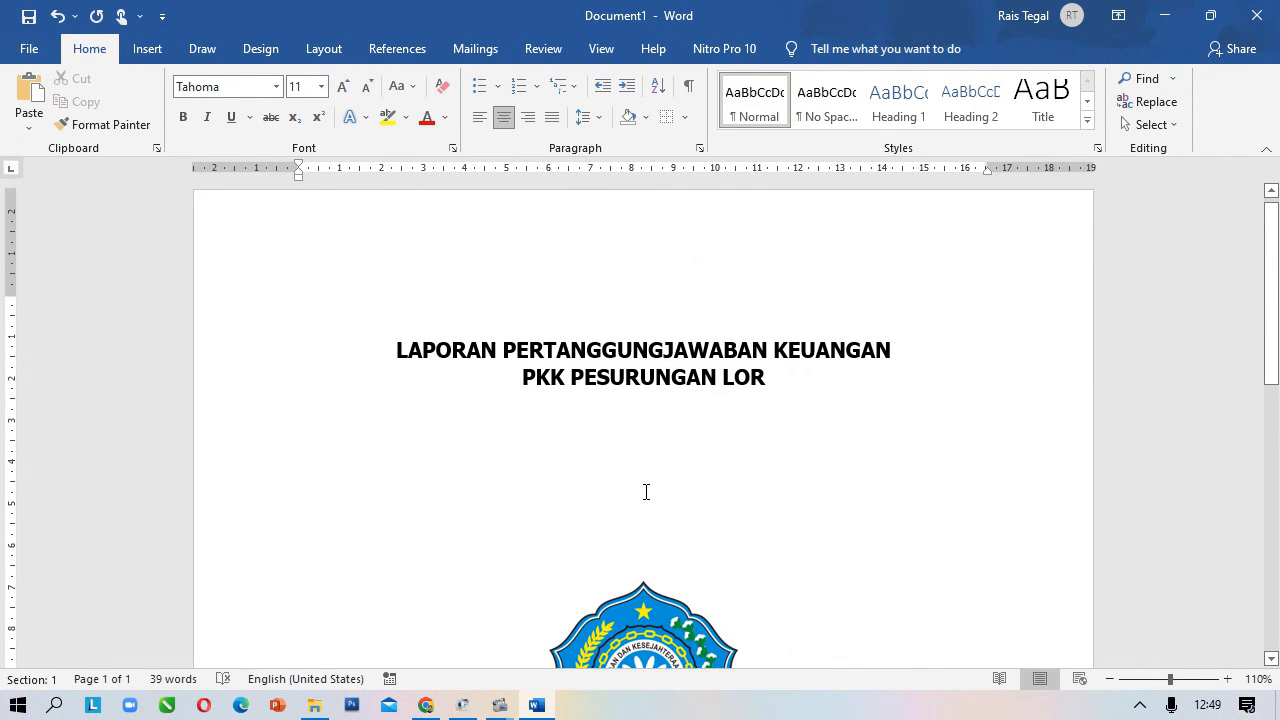
Reduce the four-line "TIM PENGERAK PKK" block and the two-line report title to 12 pt.
scroll(646, 491, down, 8)
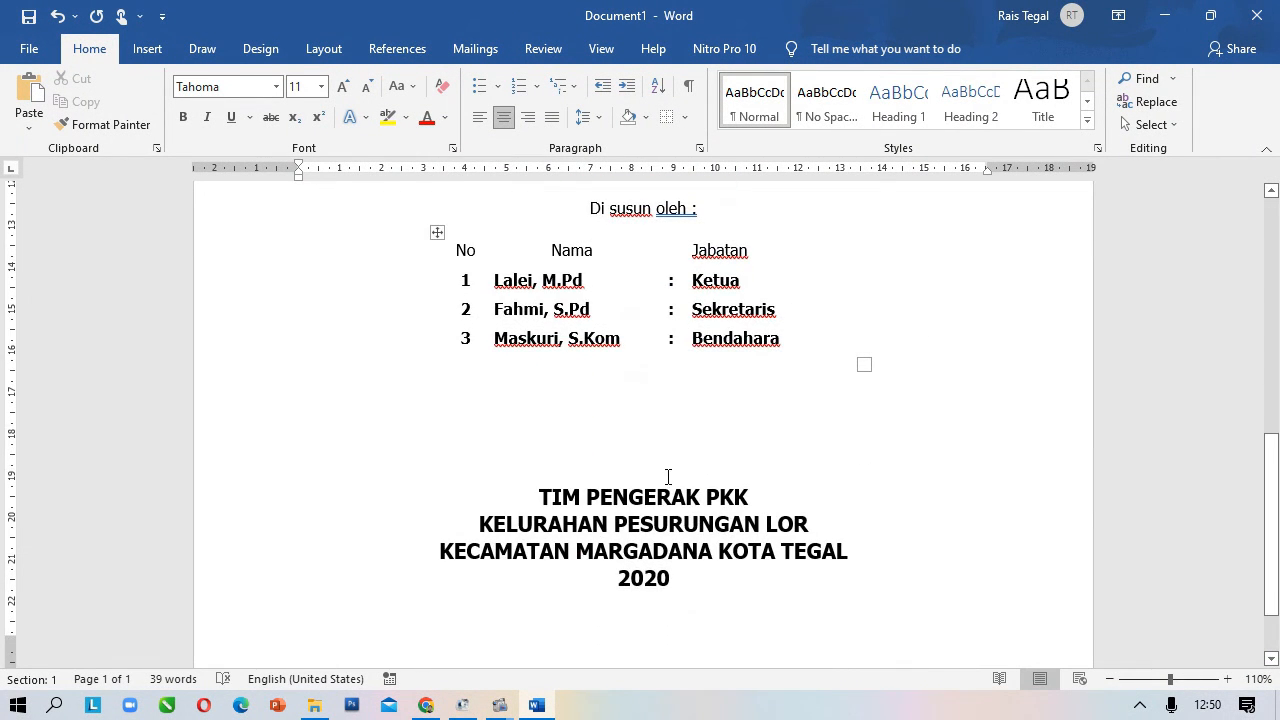
drag(719, 596, 493, 487)
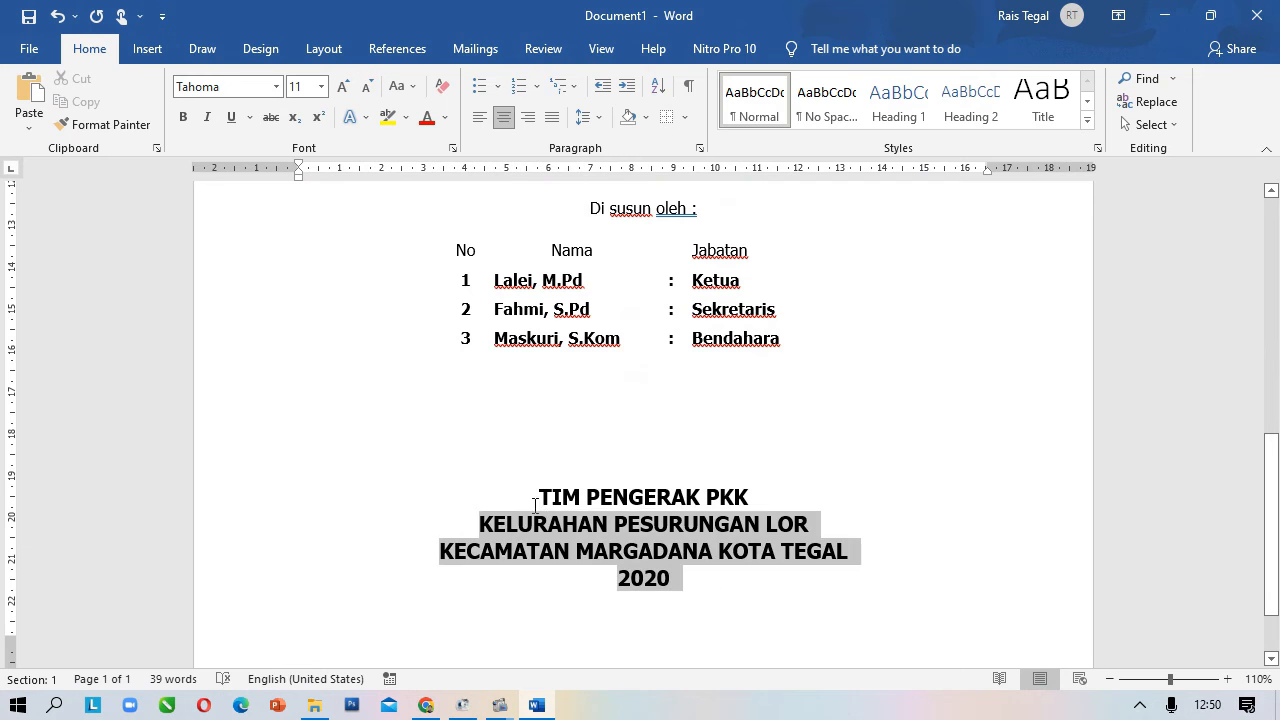
click(368, 87)
scroll(771, 409, up, 8)
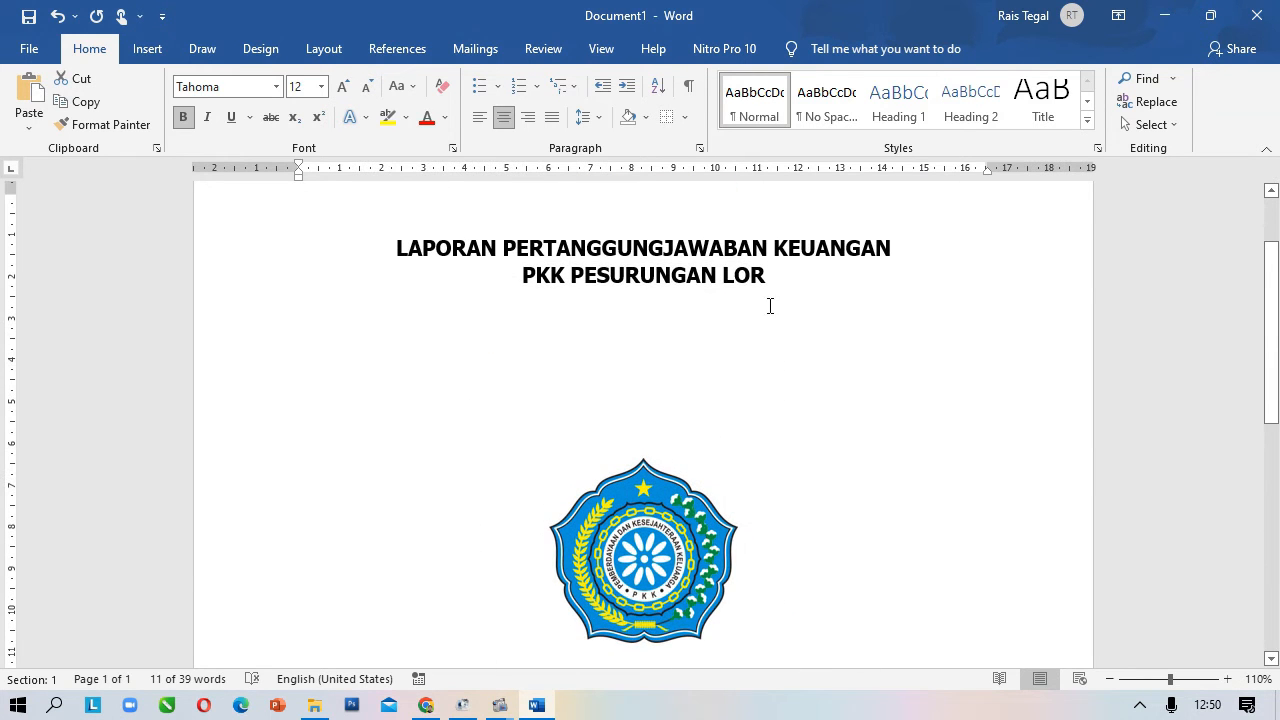
drag(780, 284, 397, 248)
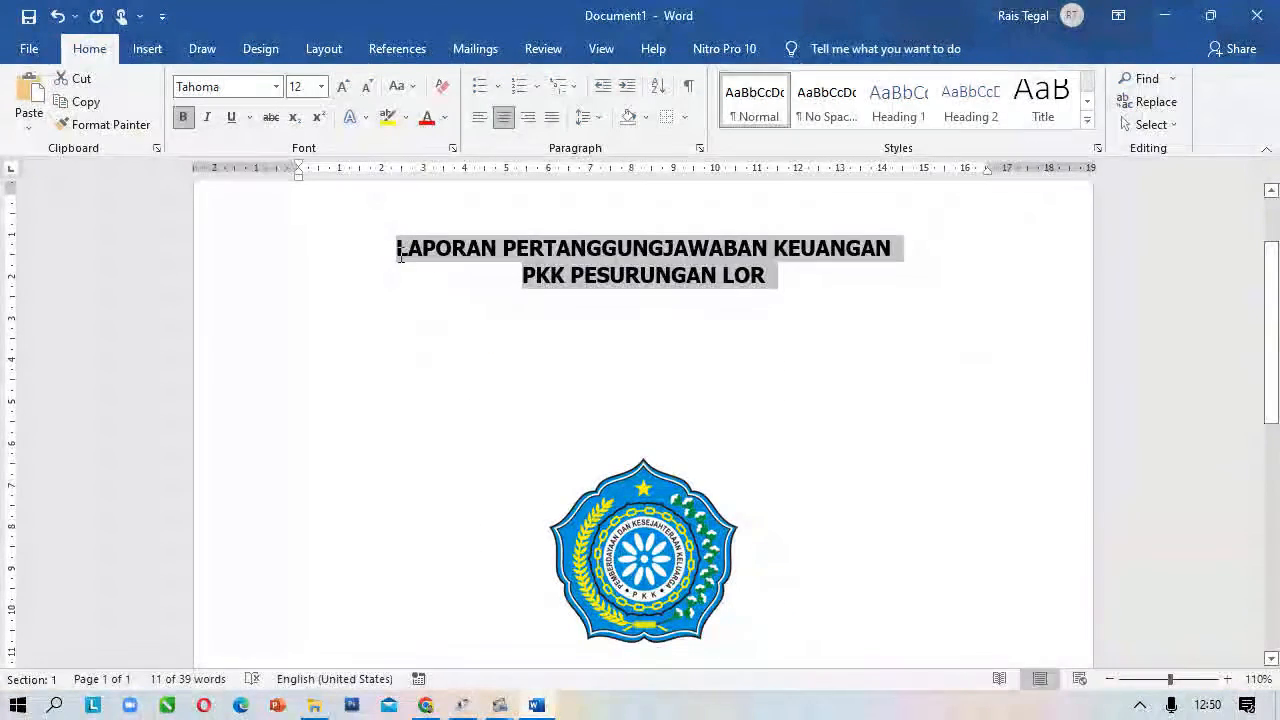
click(368, 87)
click(686, 434)
Shift the whole table about 1 cm to the right so it sits centred beneath the logo.
scroll(659, 381, down, 9)
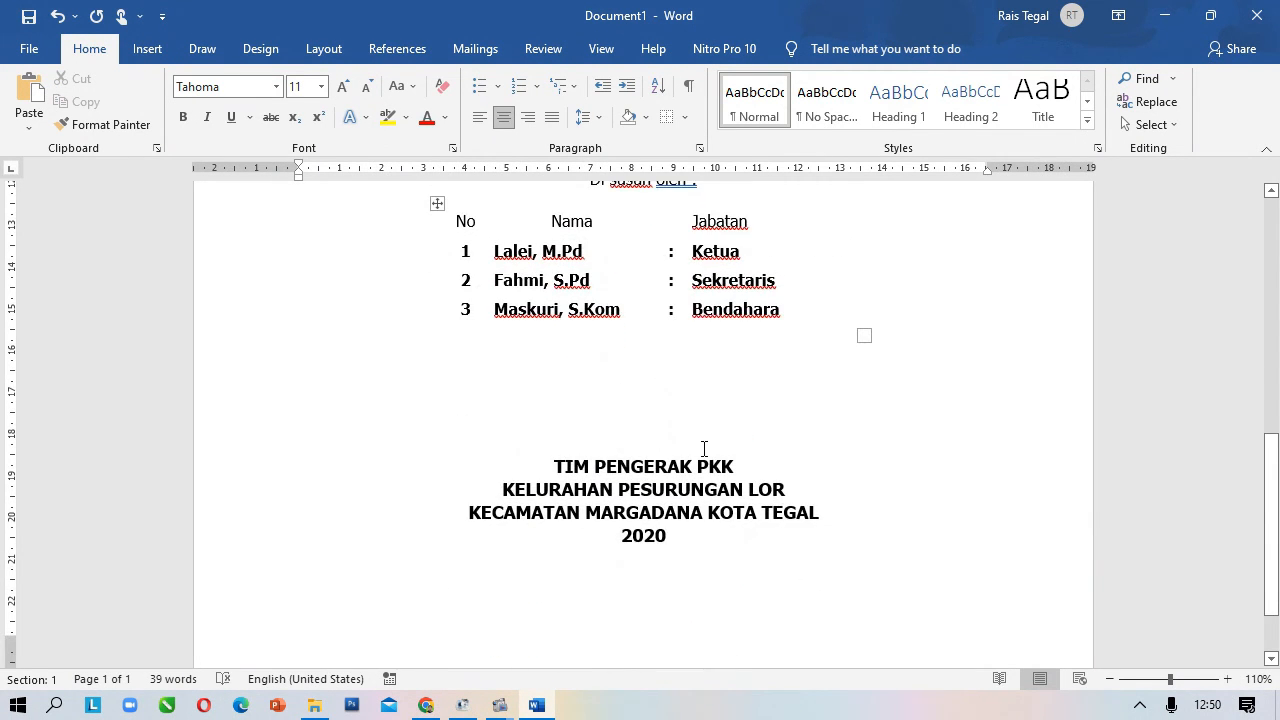
scroll(704, 452, down, 2)
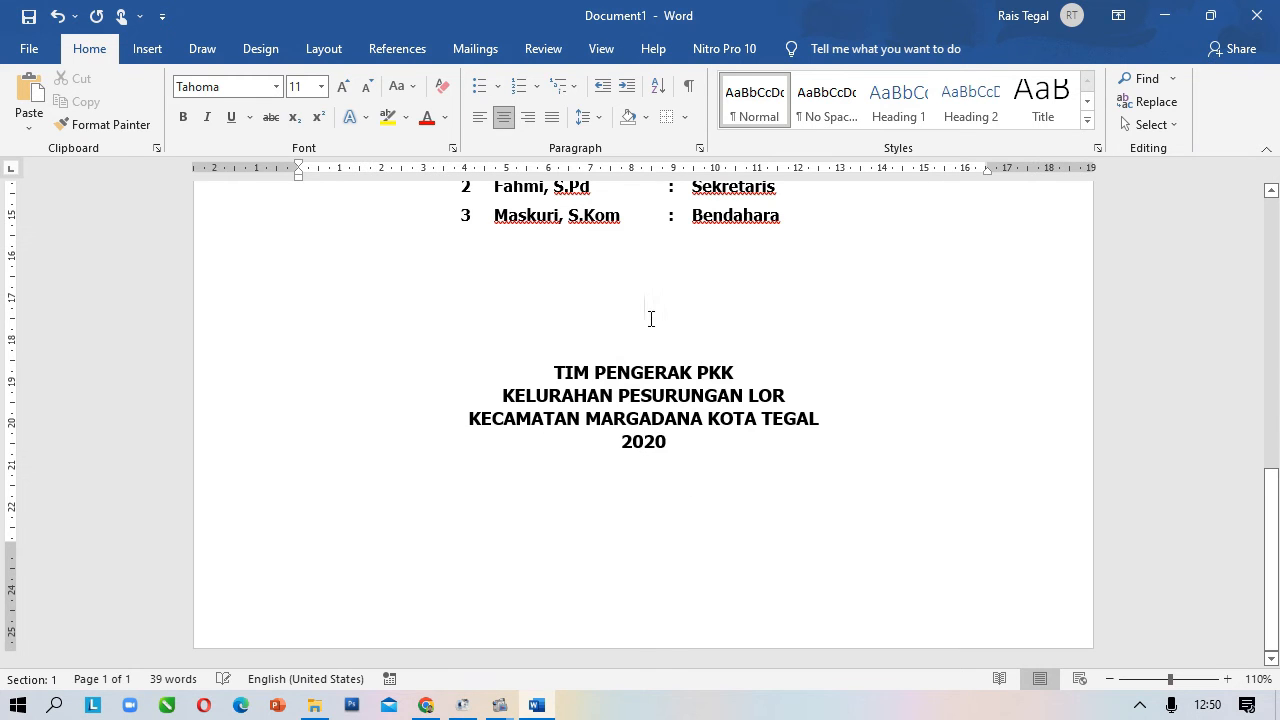
scroll(651, 318, up, 6)
ctrl+scroll(731, 449, down, 5)
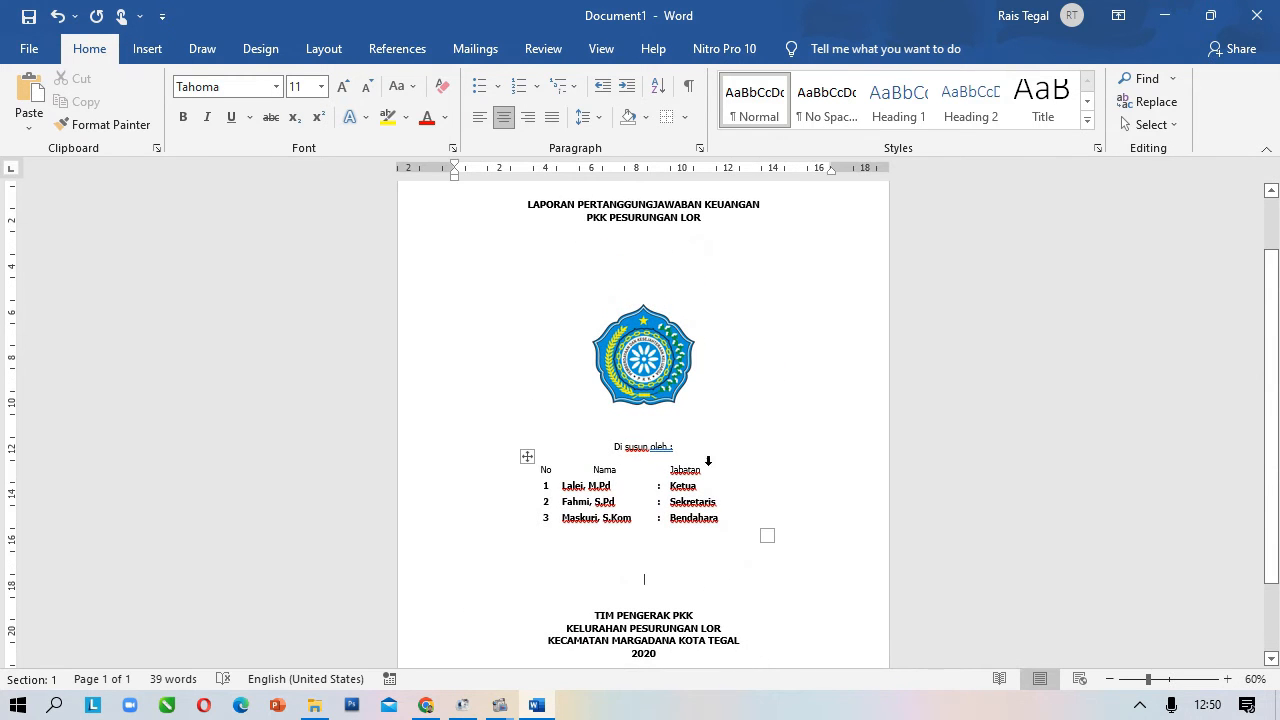
click(677, 372)
click(676, 478)
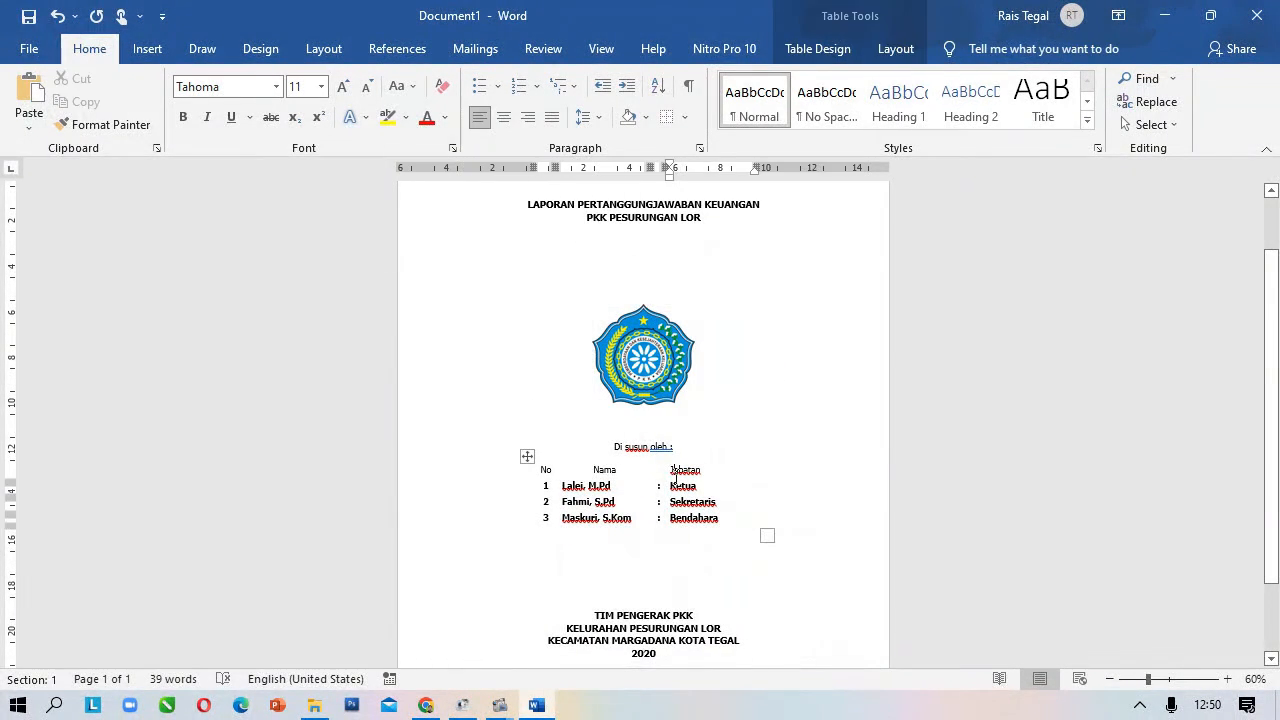
click(527, 456)
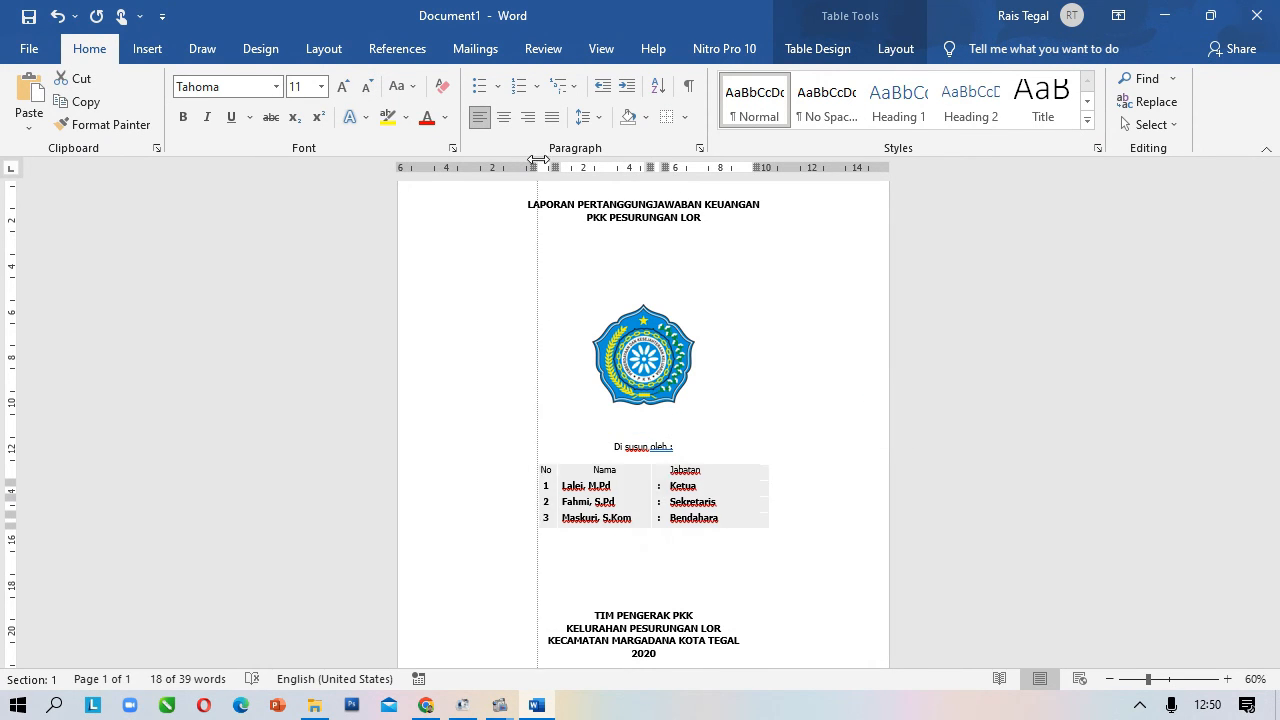
drag(530, 162, 558, 161)
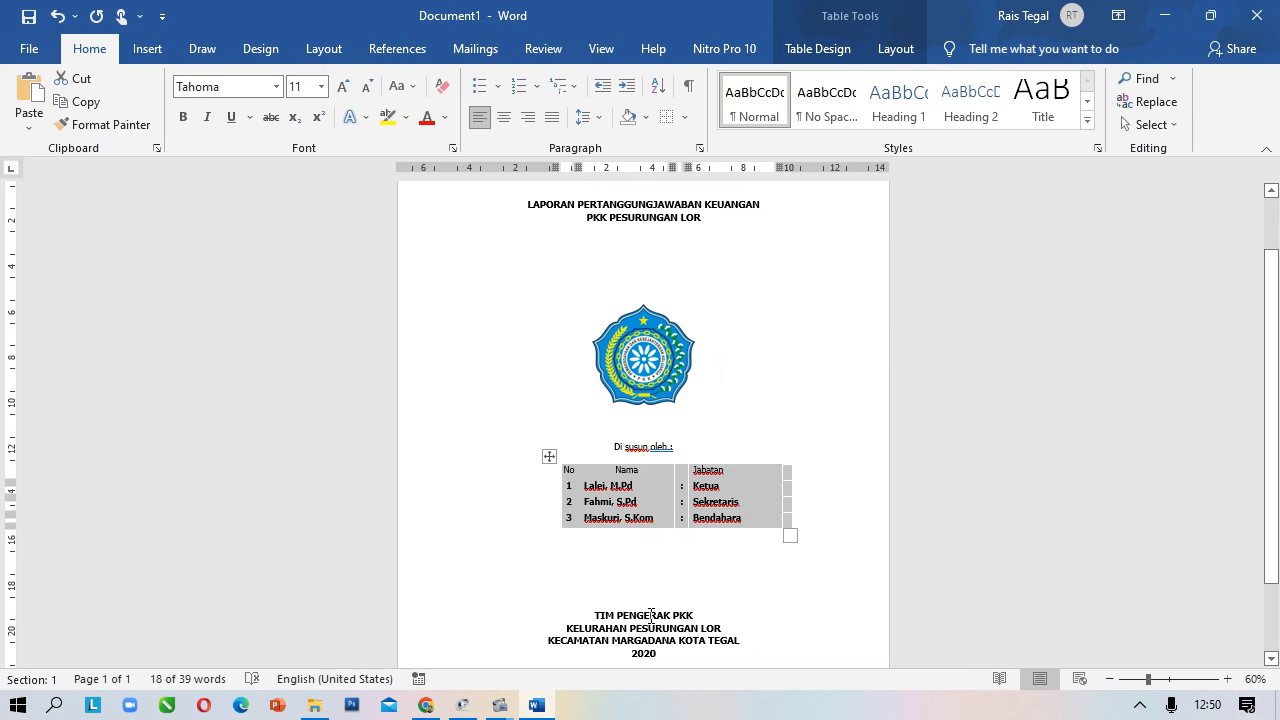
click(726, 508)
click(643, 355)
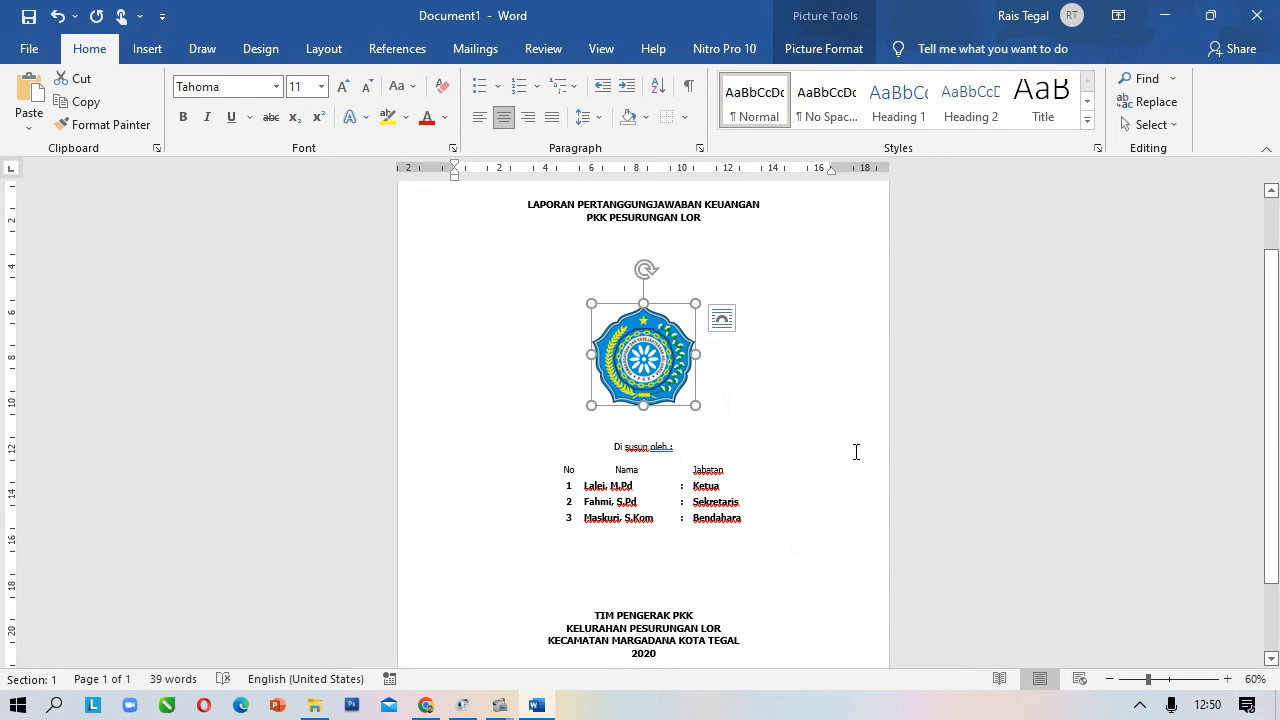
click(782, 421)
Set up a box page border with a solid single line for the whole document.
ctrl+scroll(798, 427, up, 2)
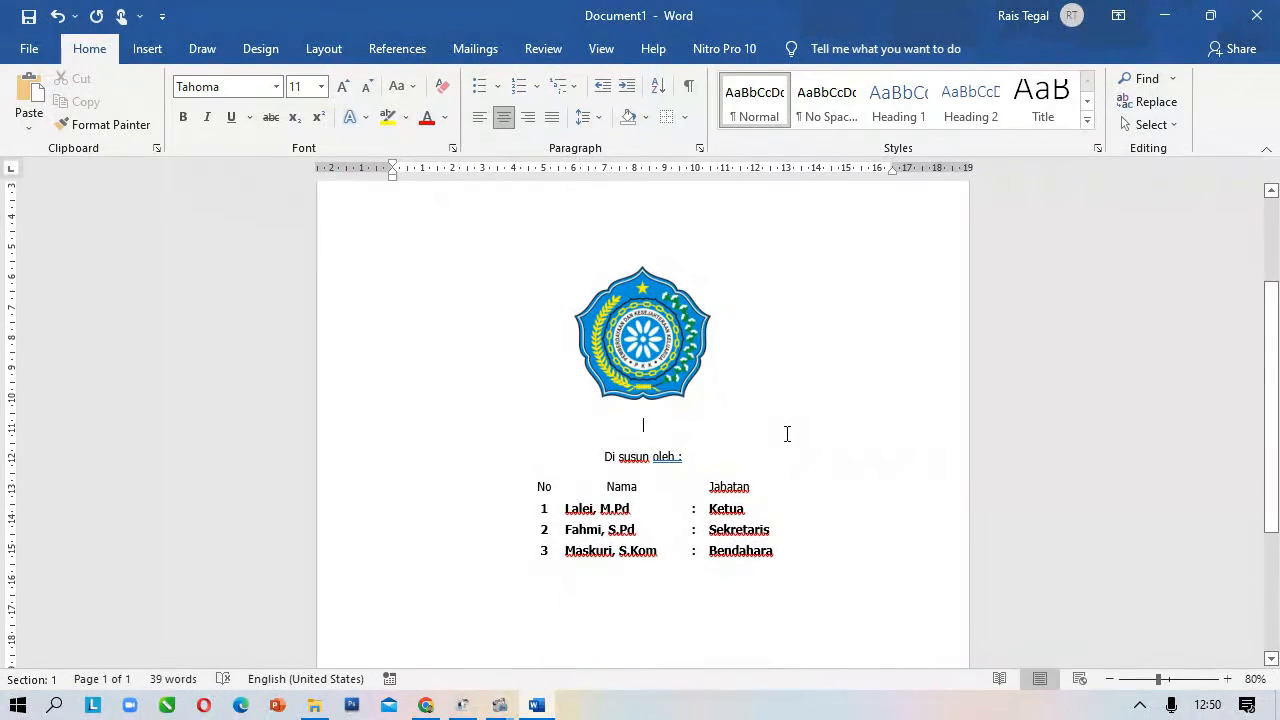
scroll(800, 434, up, 2)
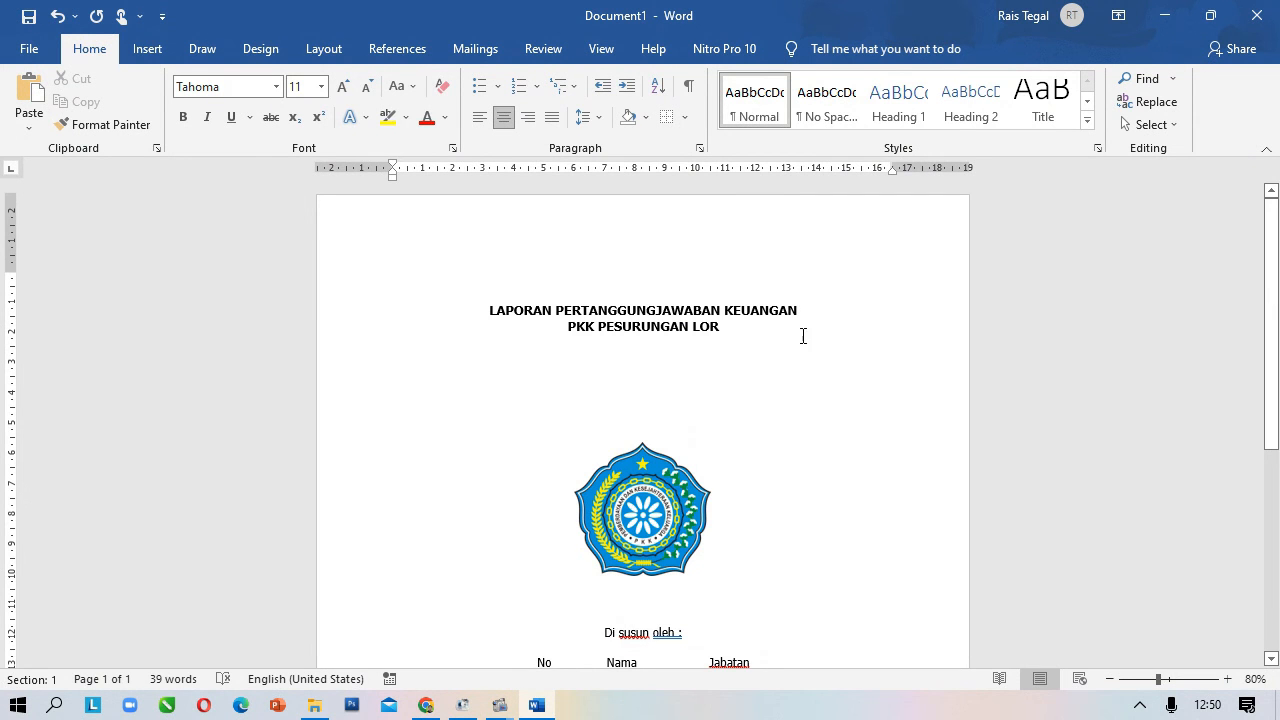
click(266, 49)
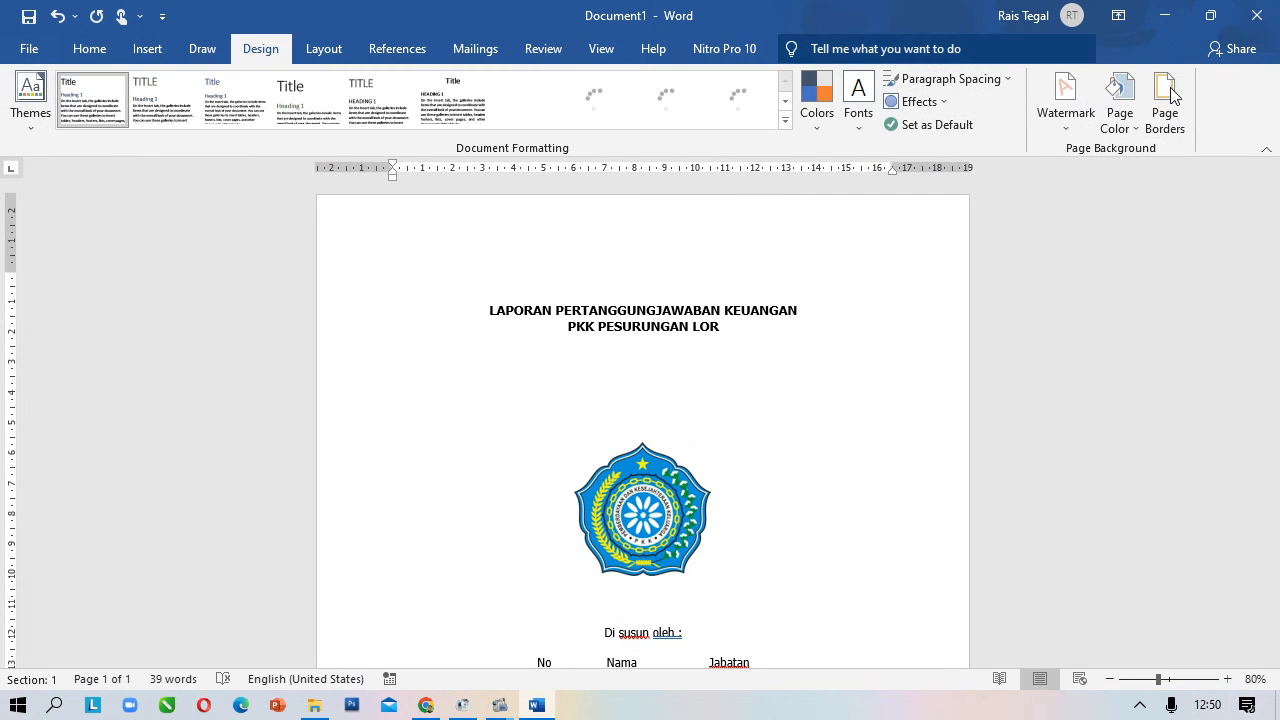
click(1168, 98)
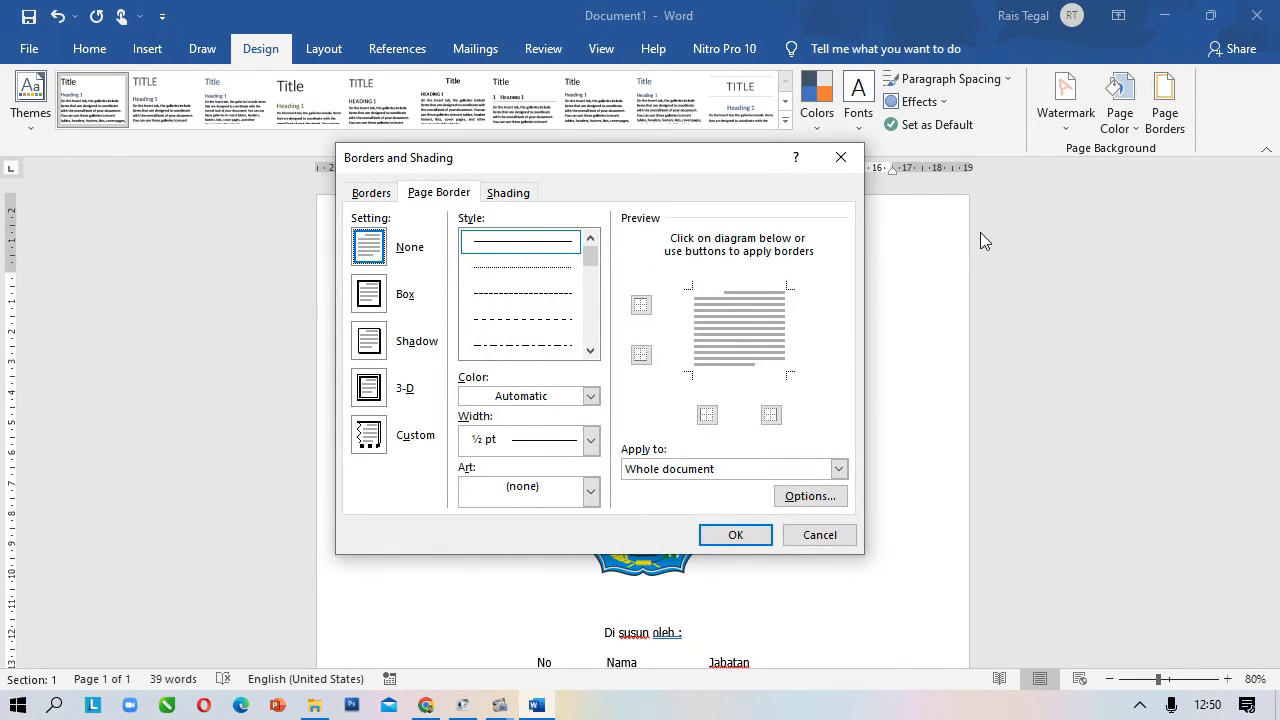
click(591, 494)
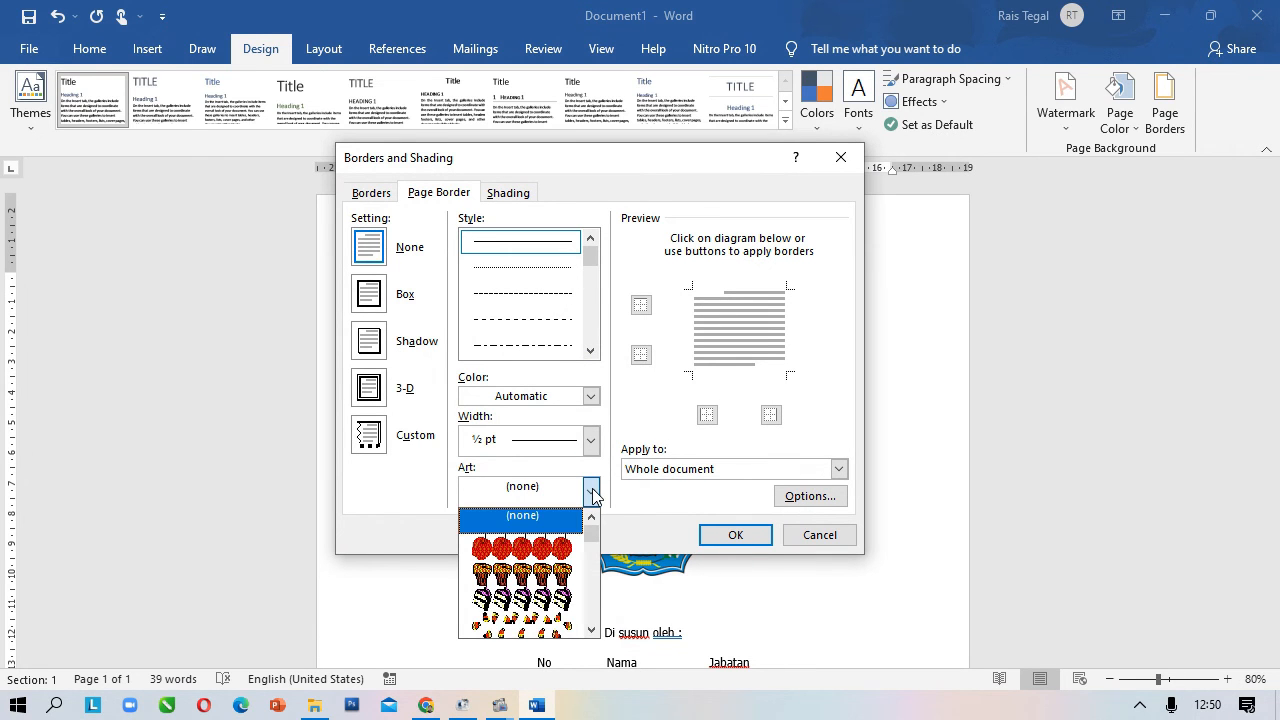
click(566, 245)
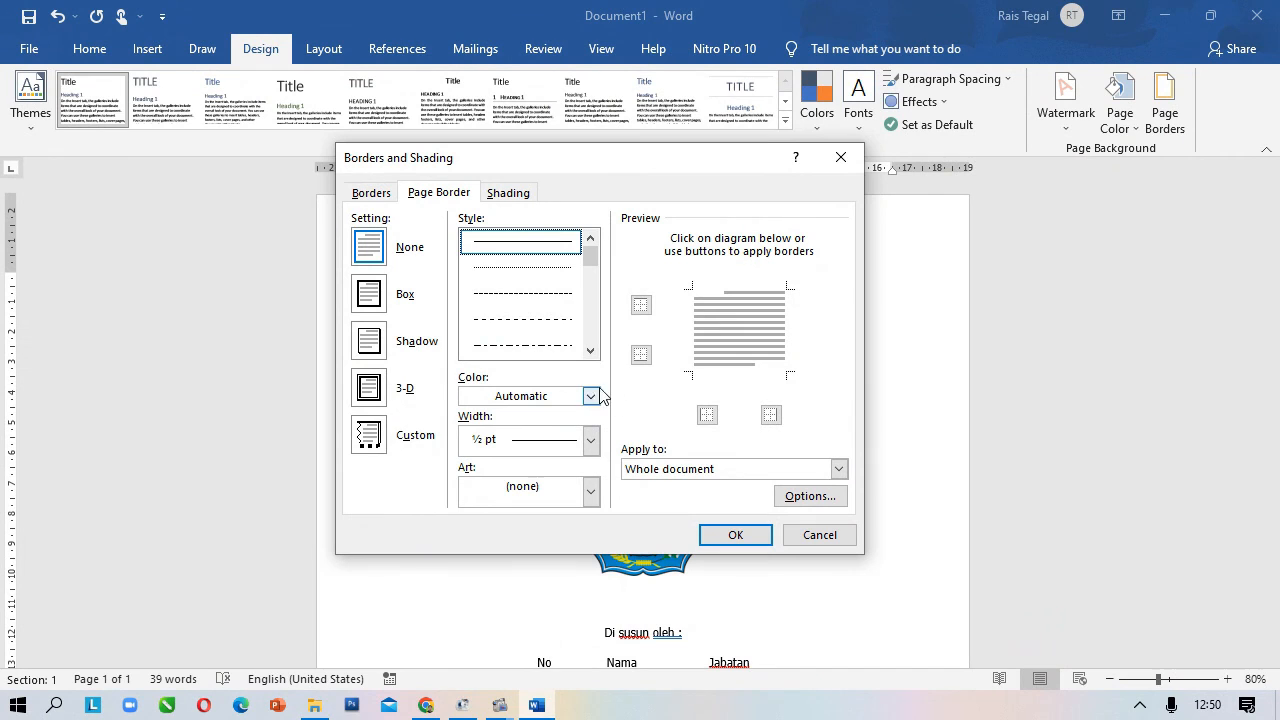
click(531, 264)
click(529, 250)
Set the page border's width to 3 pt and its colour to red, and apply it.
click(549, 443)
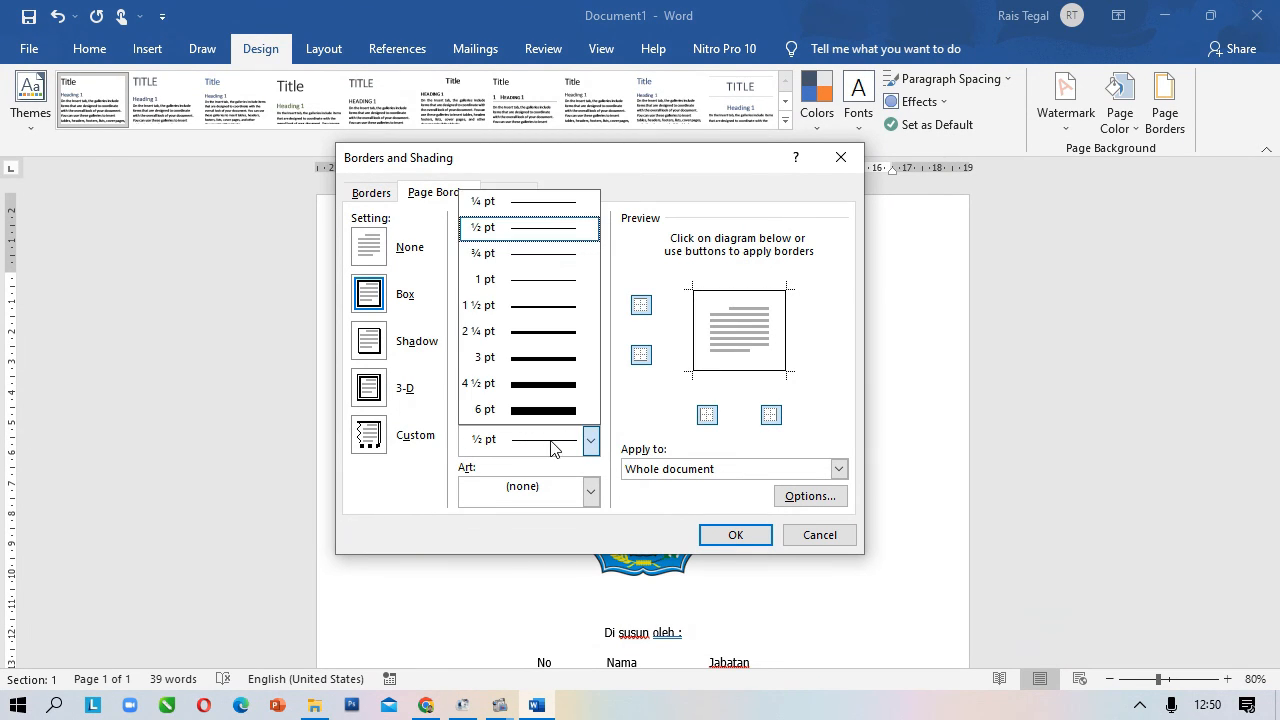
click(553, 358)
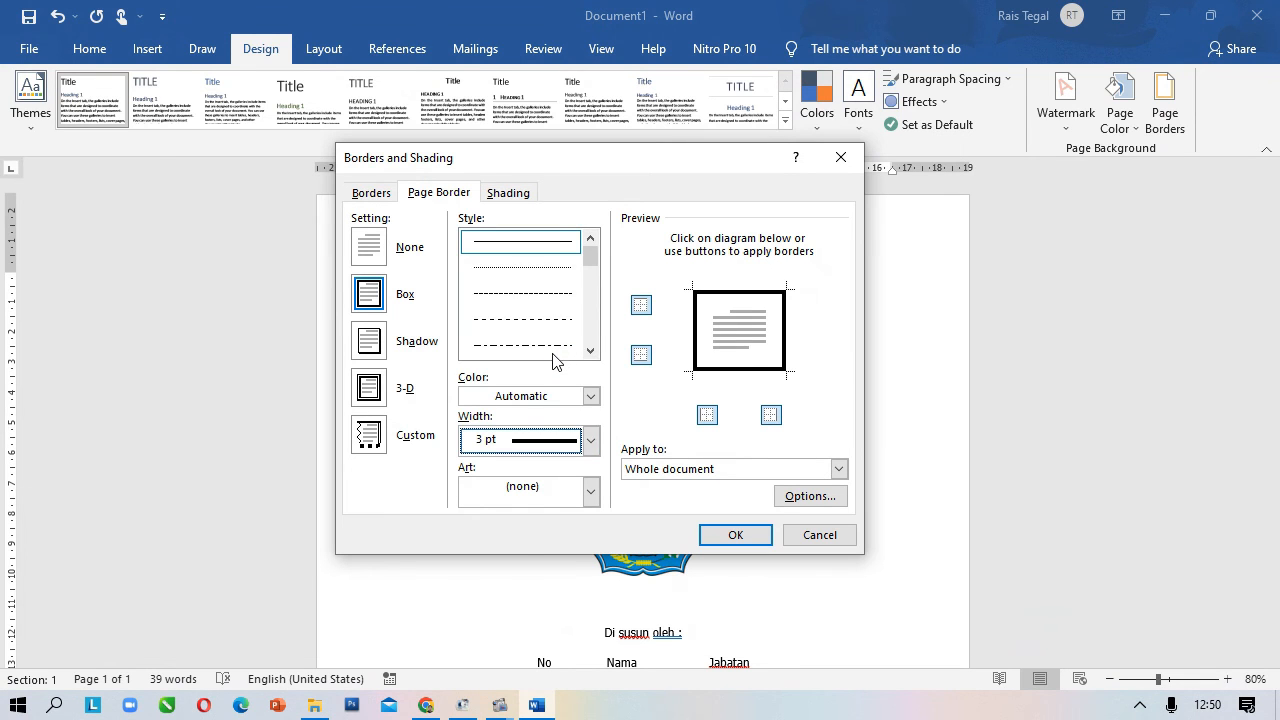
click(547, 398)
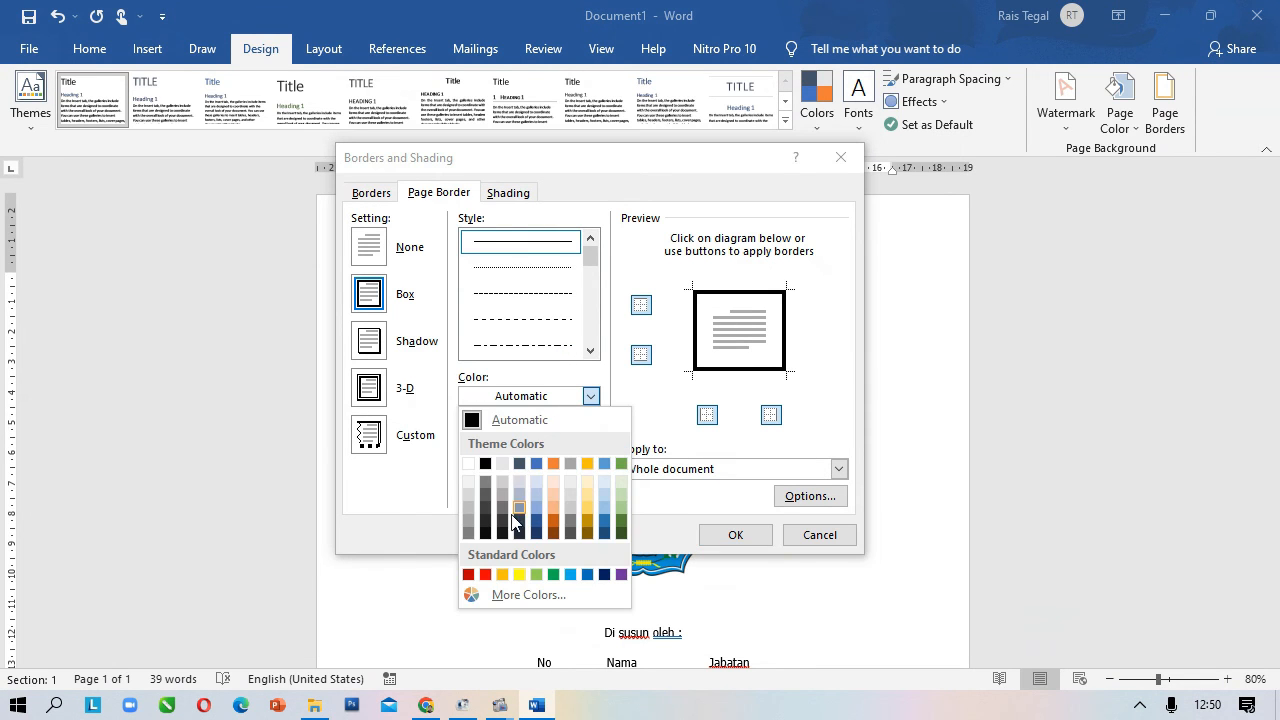
click(468, 574)
click(731, 532)
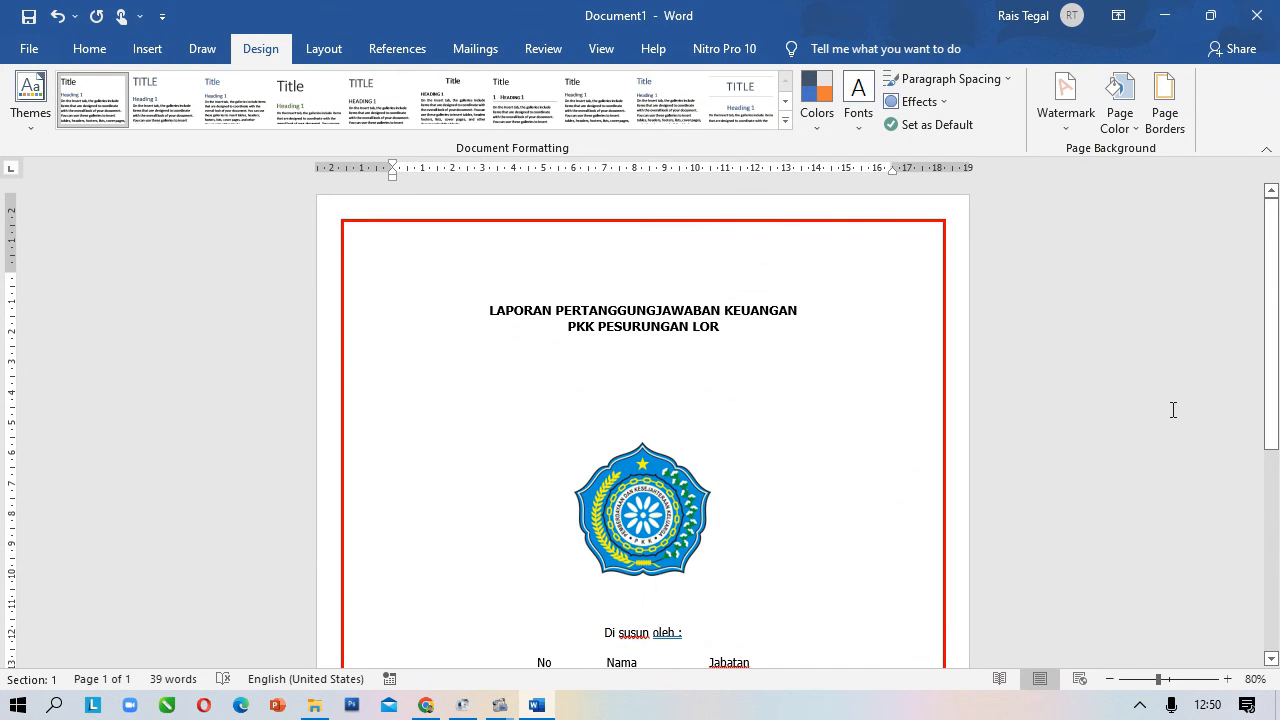
Replace the red line page border with the yellow pencil art border and apply it to the whole document.
click(1184, 100)
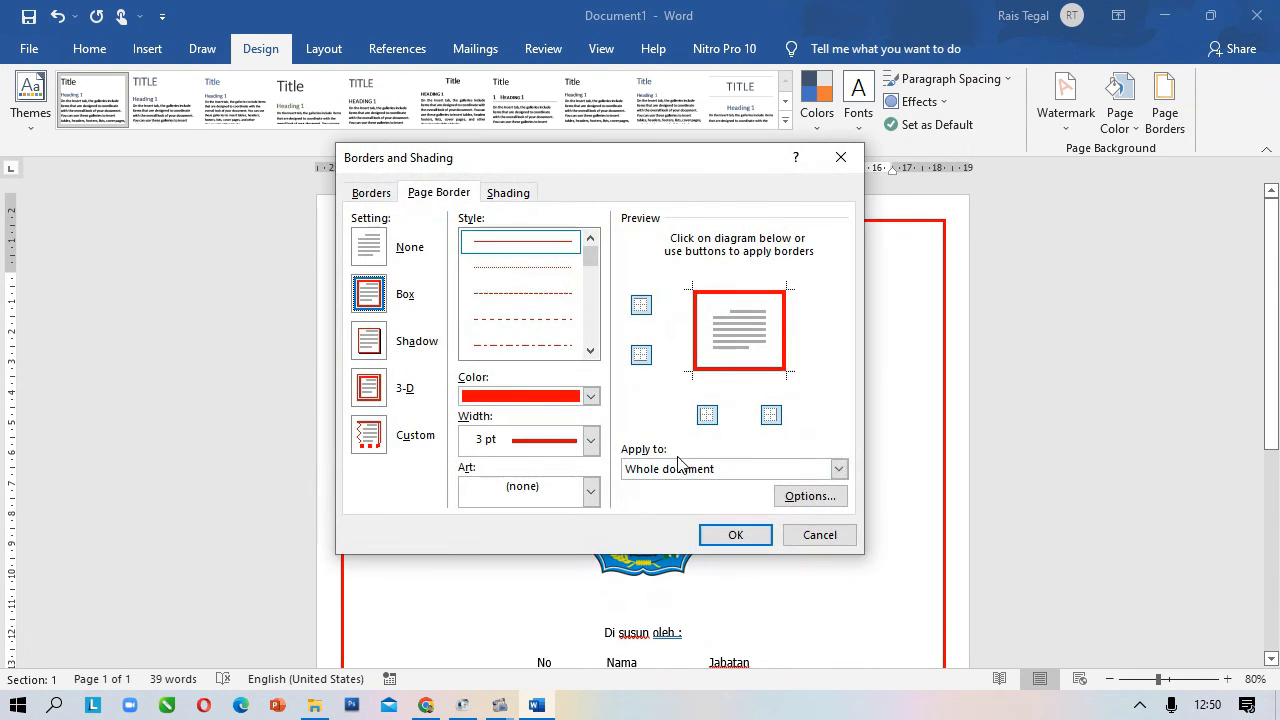
click(591, 491)
scroll(528, 575, down, 10)
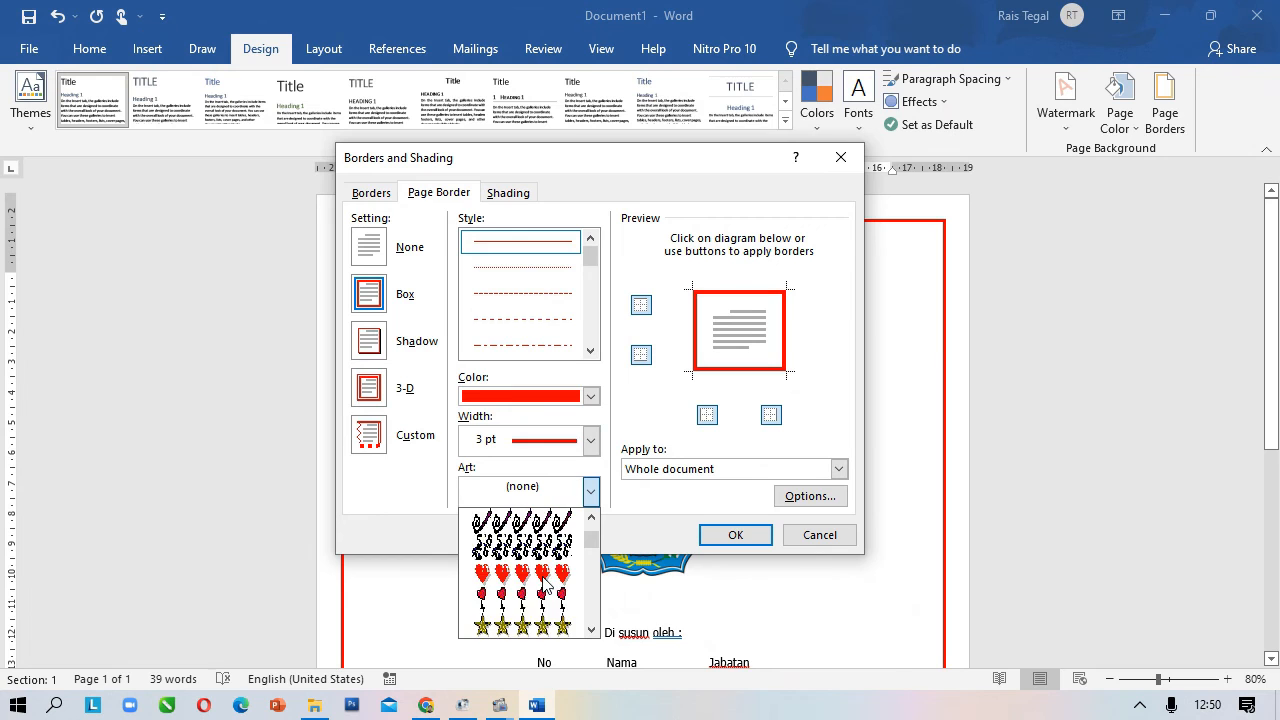
scroll(543, 580, down, 1)
scroll(545, 578, down, 3)
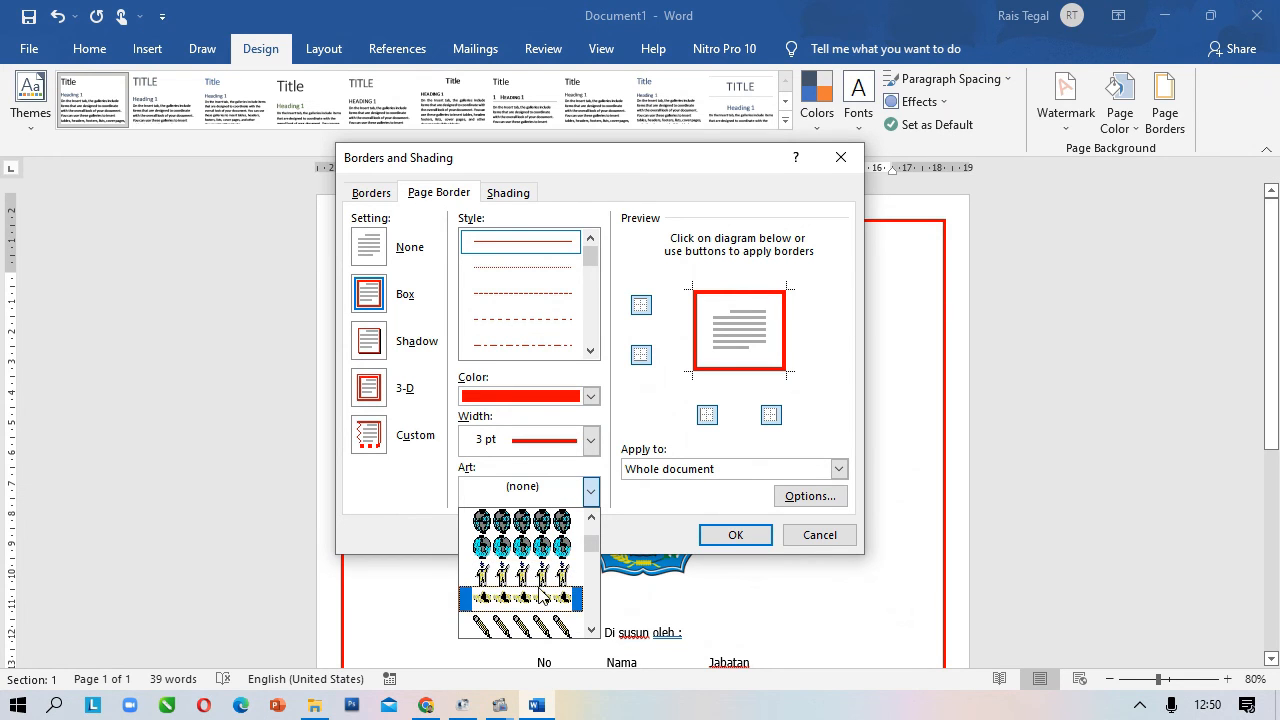
click(530, 620)
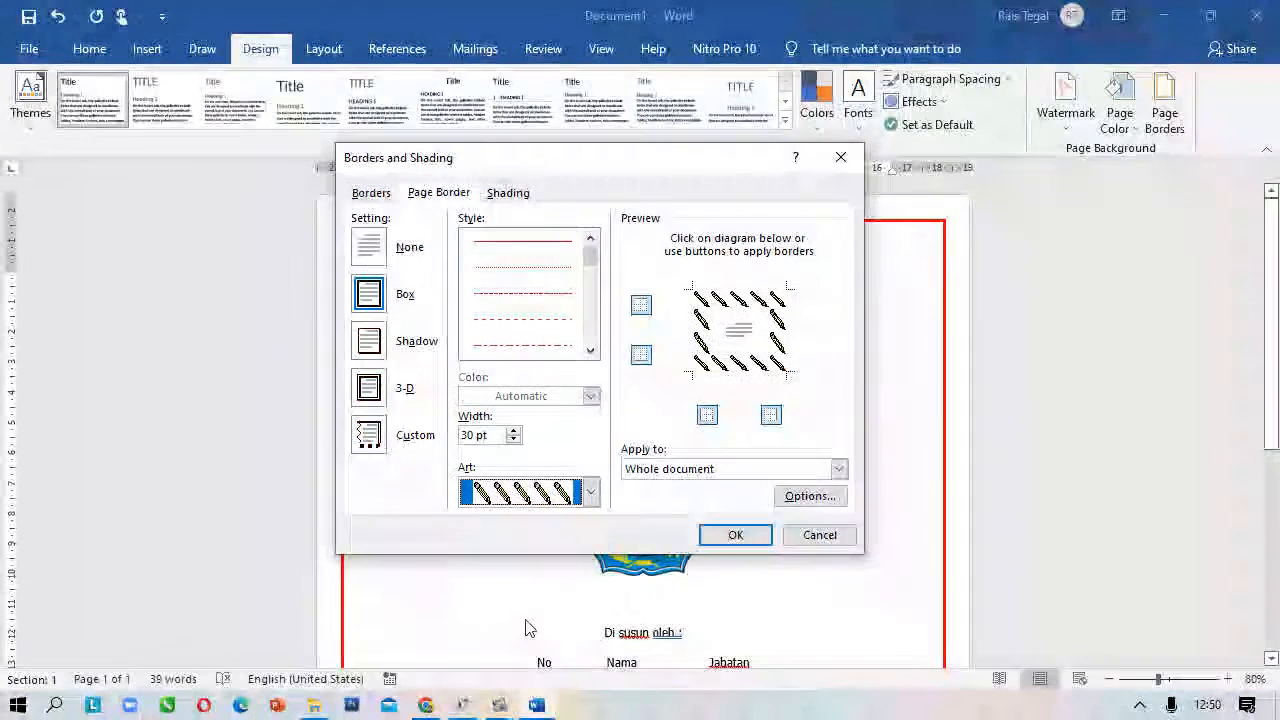
click(712, 534)
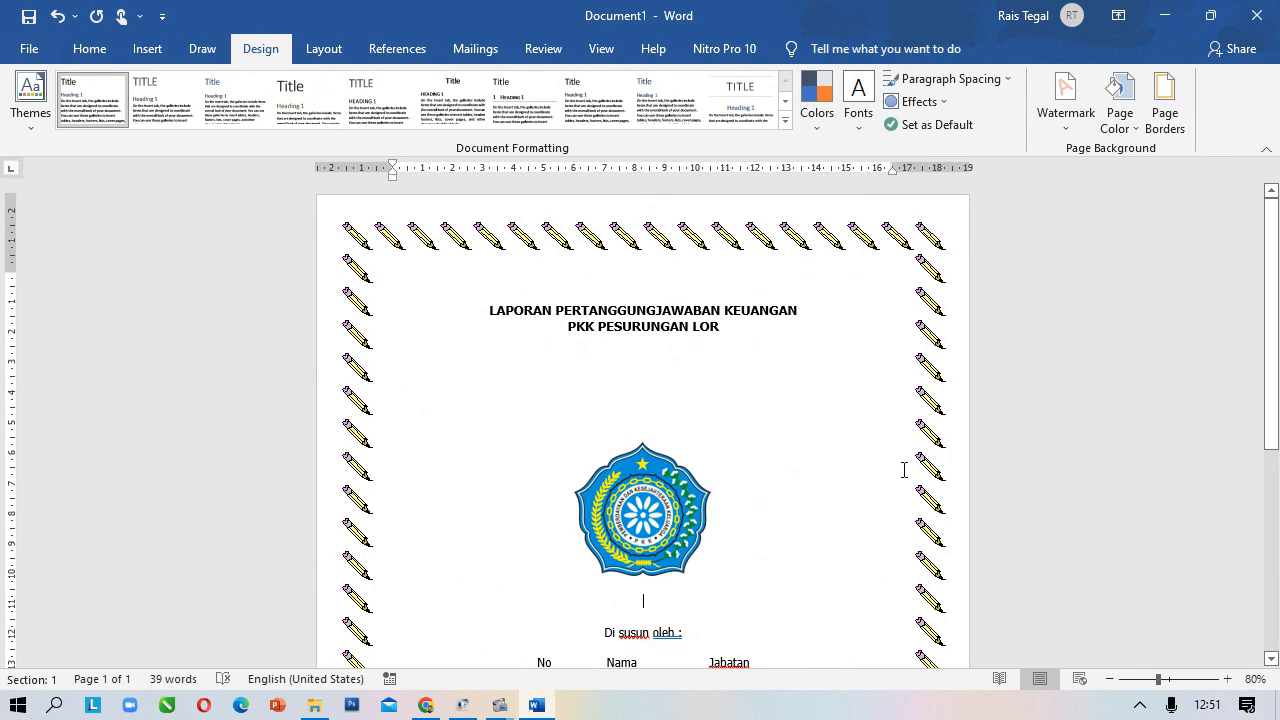
click(1164, 102)
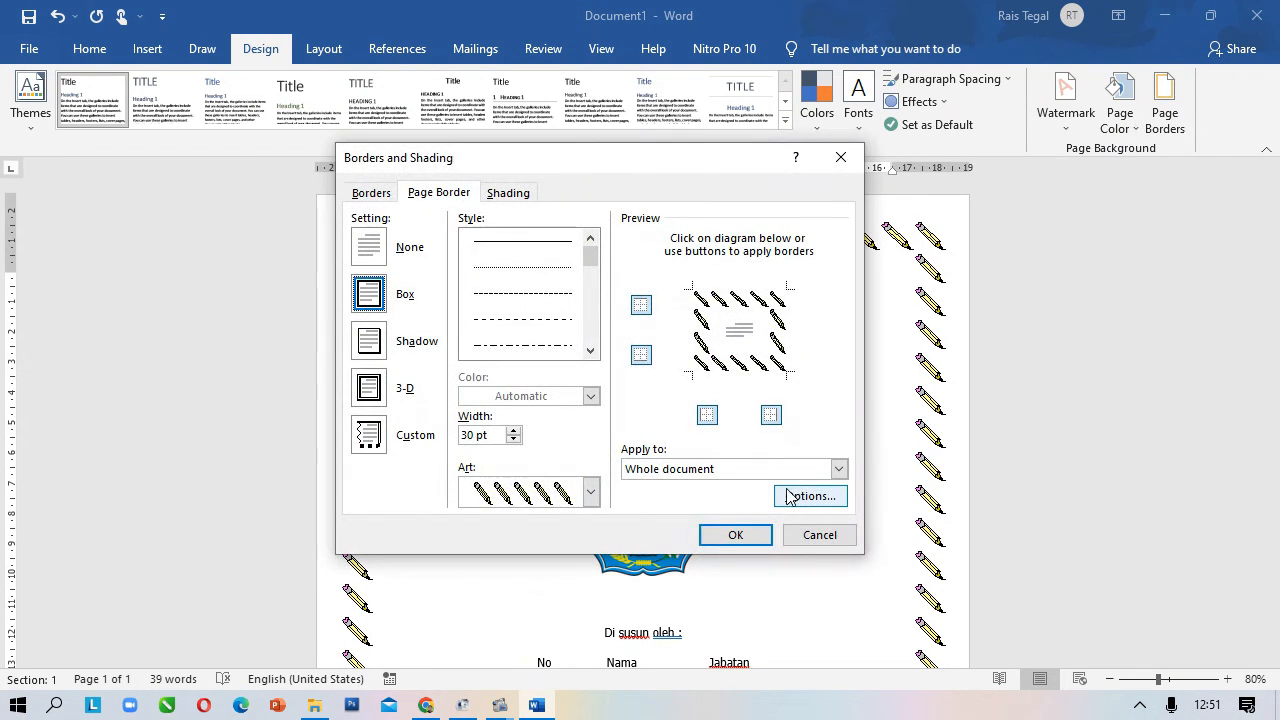
click(788, 496)
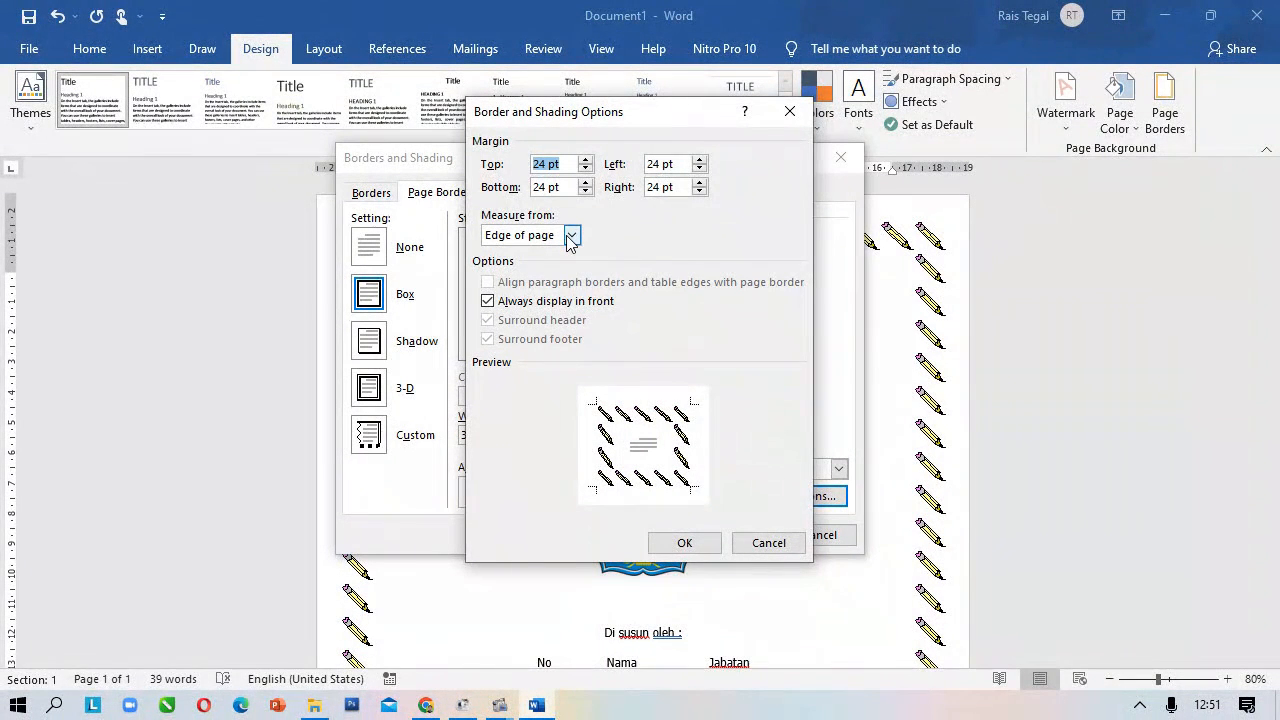
click(570, 236)
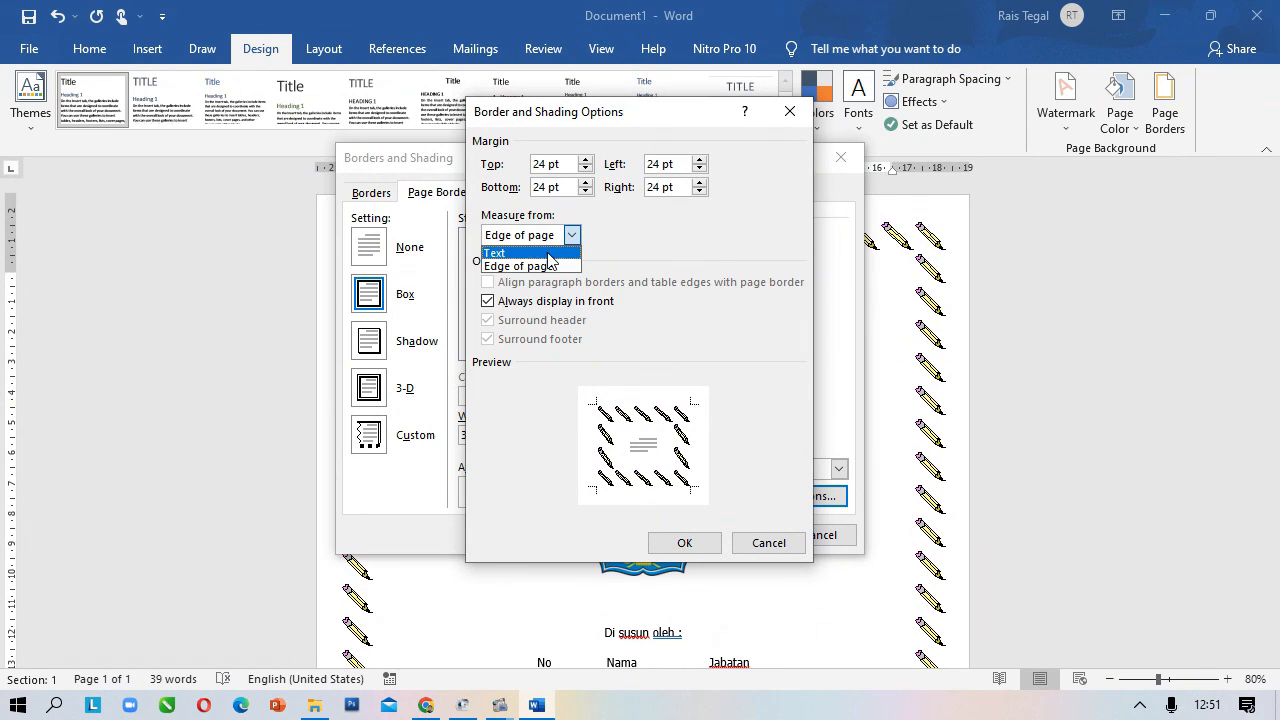
click(519, 254)
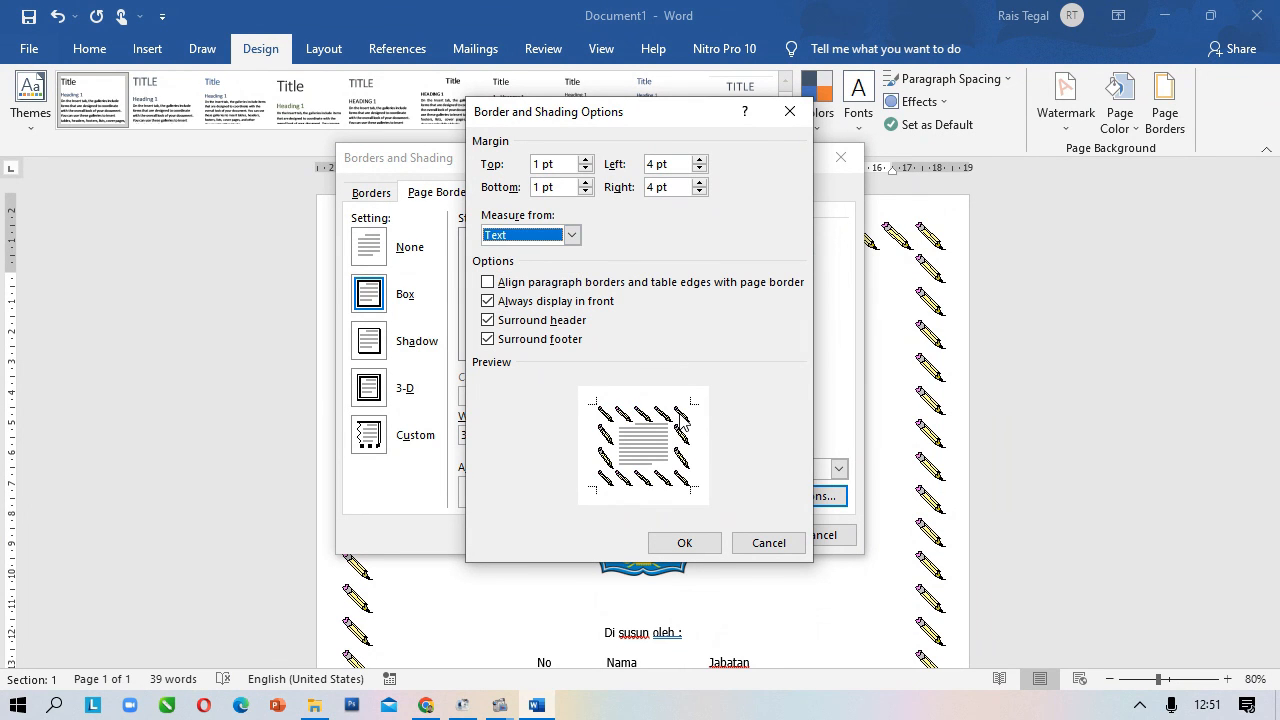
click(760, 537)
click(808, 496)
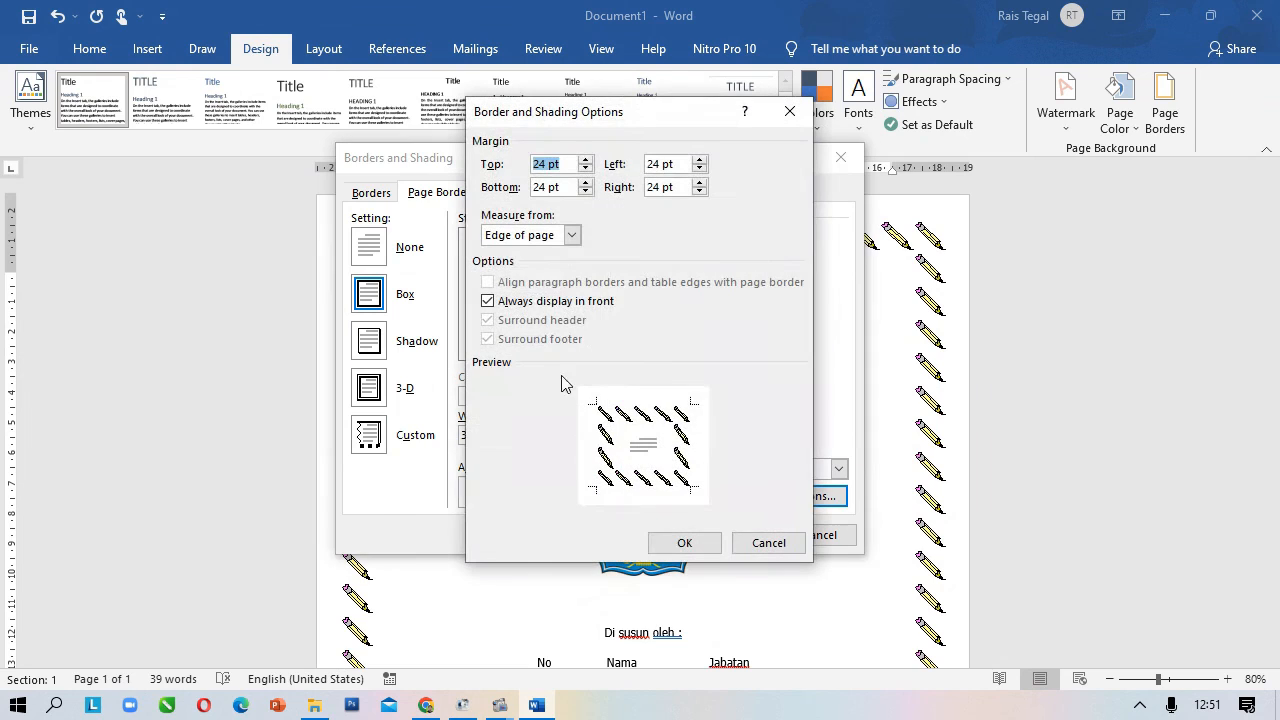
click(757, 548)
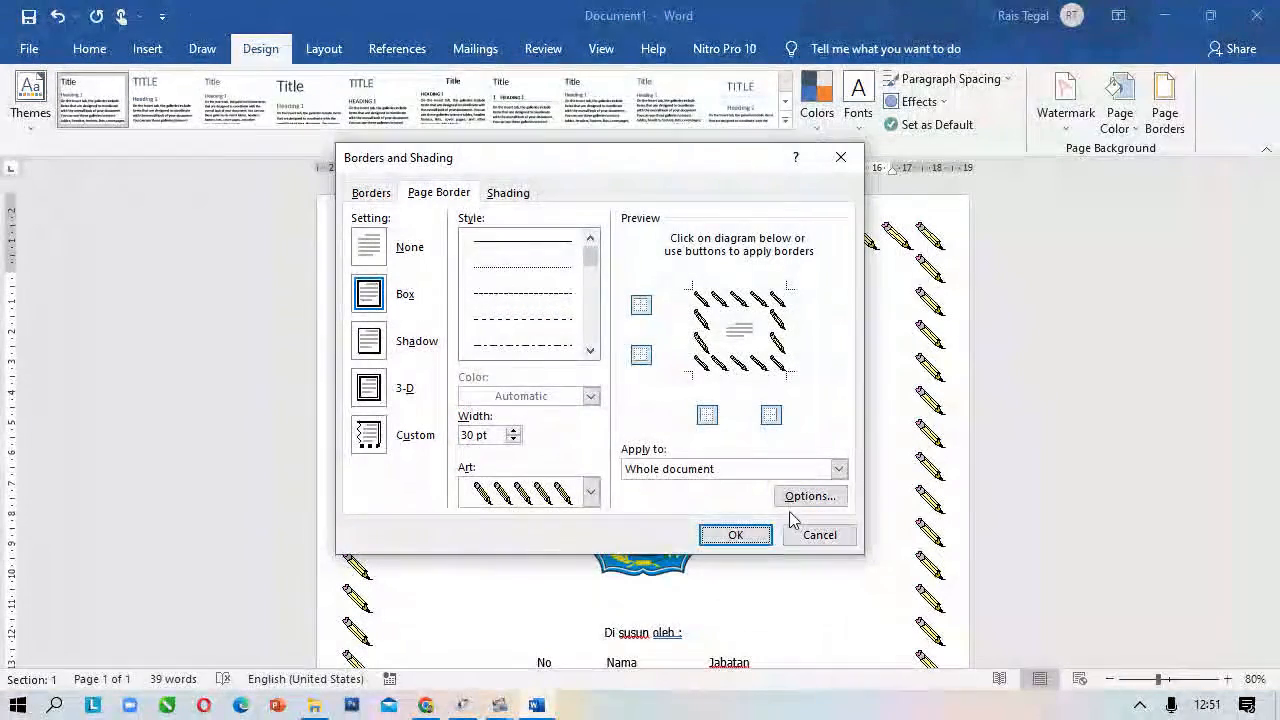
Change the pencil page border's position so it is measured from Text, and apply it.
click(812, 496)
click(552, 234)
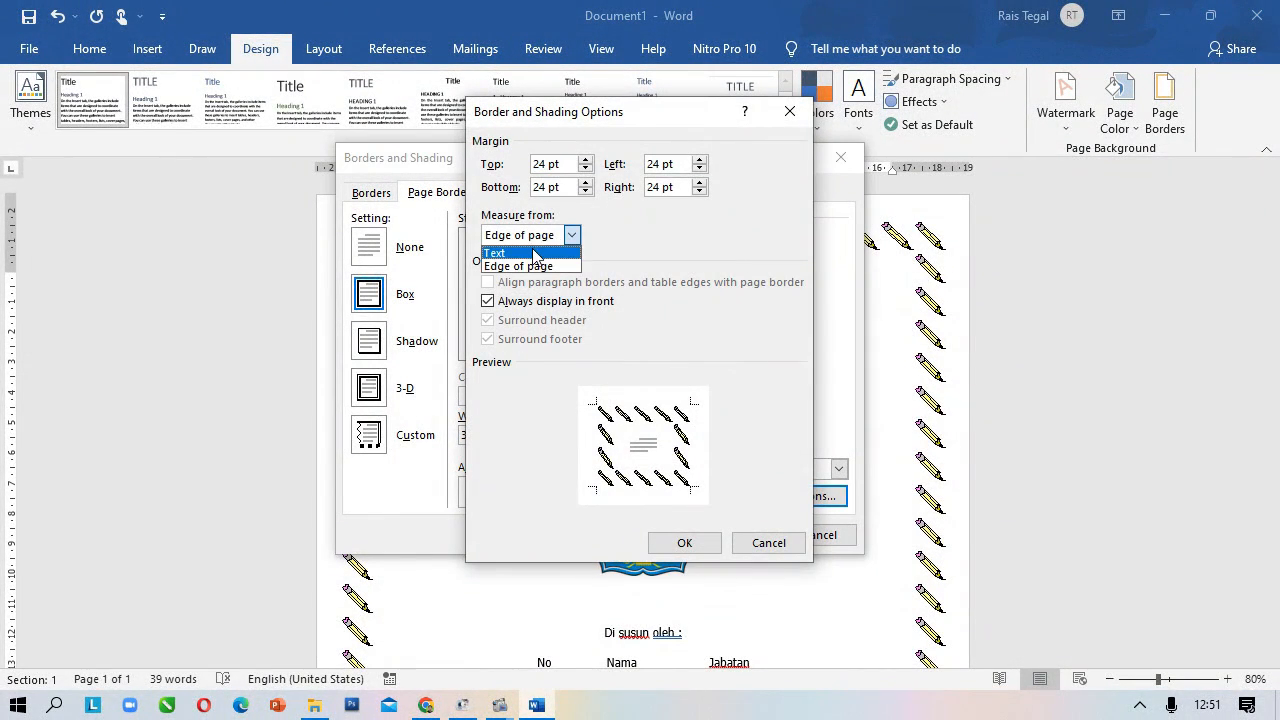
click(540, 253)
click(686, 540)
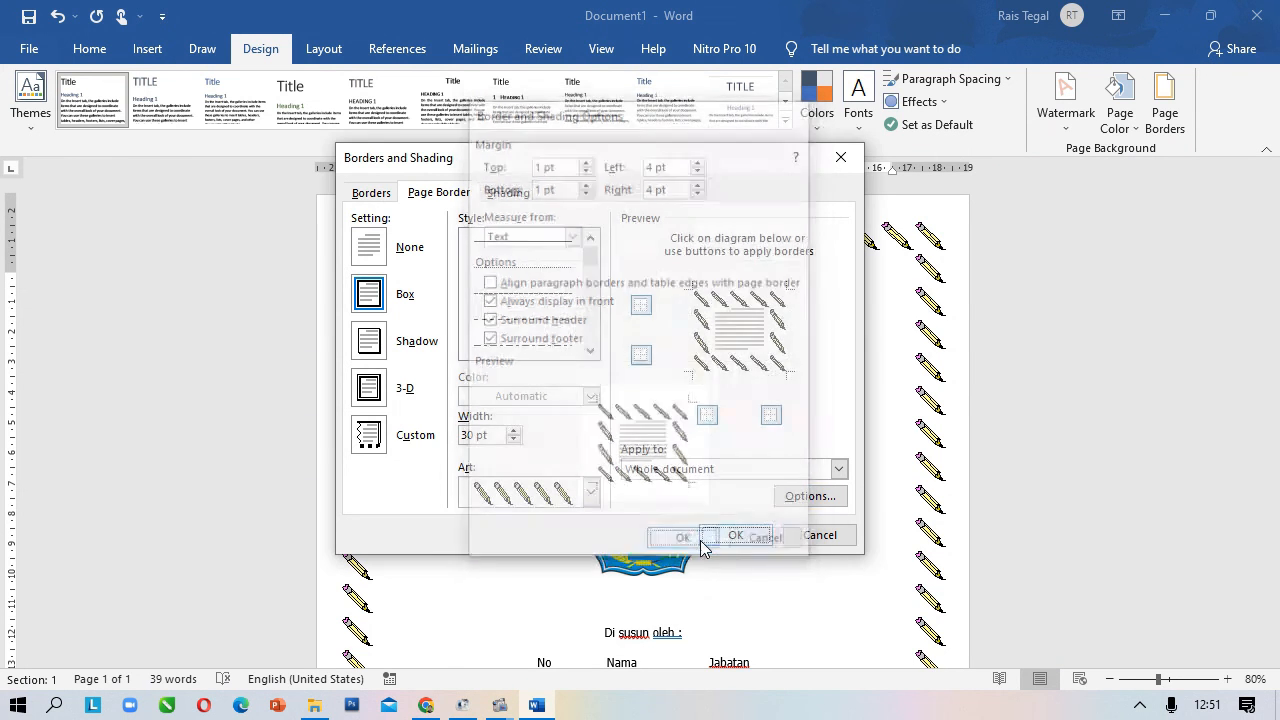
click(726, 530)
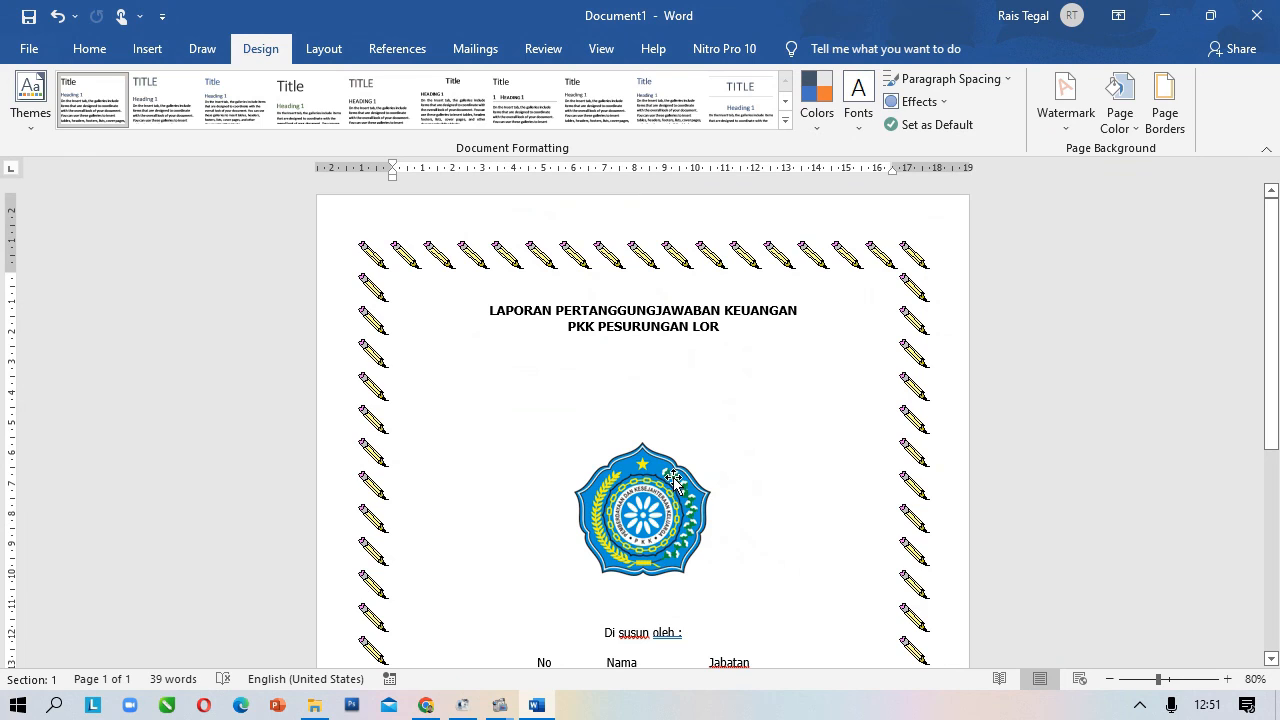
Switch the pencil page border back to being measured from Edge of page, and apply it.
click(1163, 124)
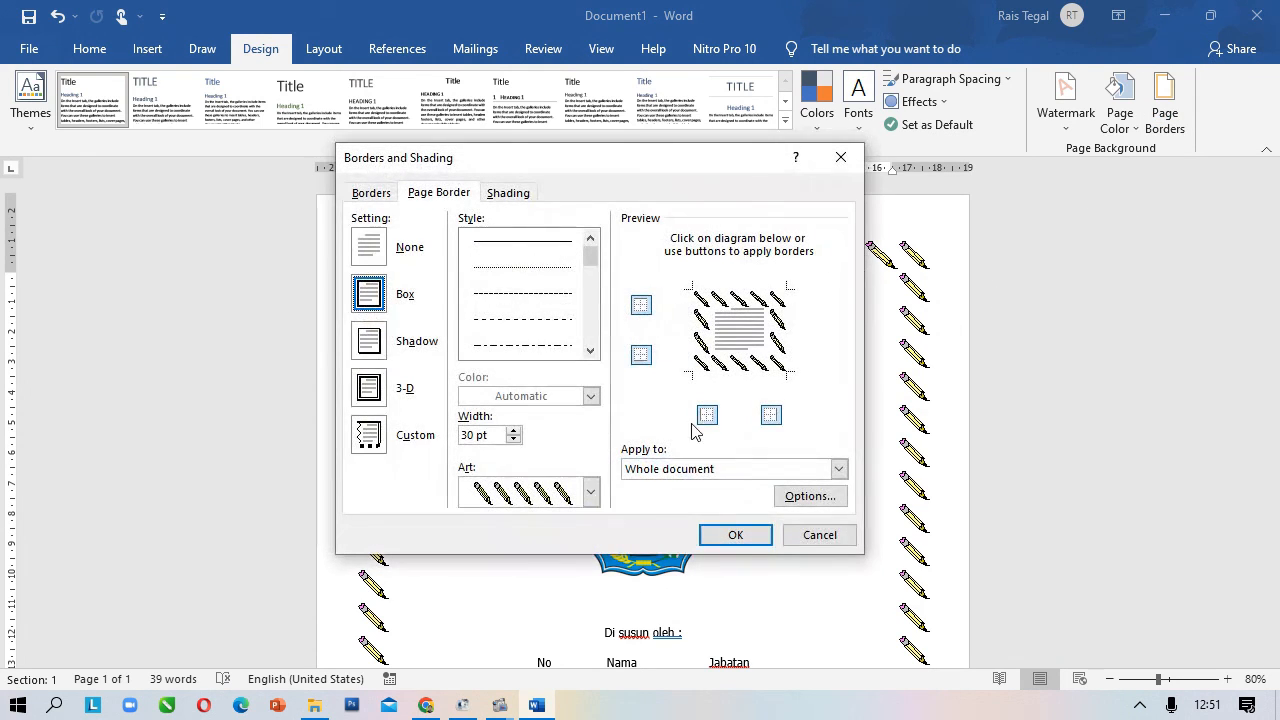
click(708, 469)
click(828, 466)
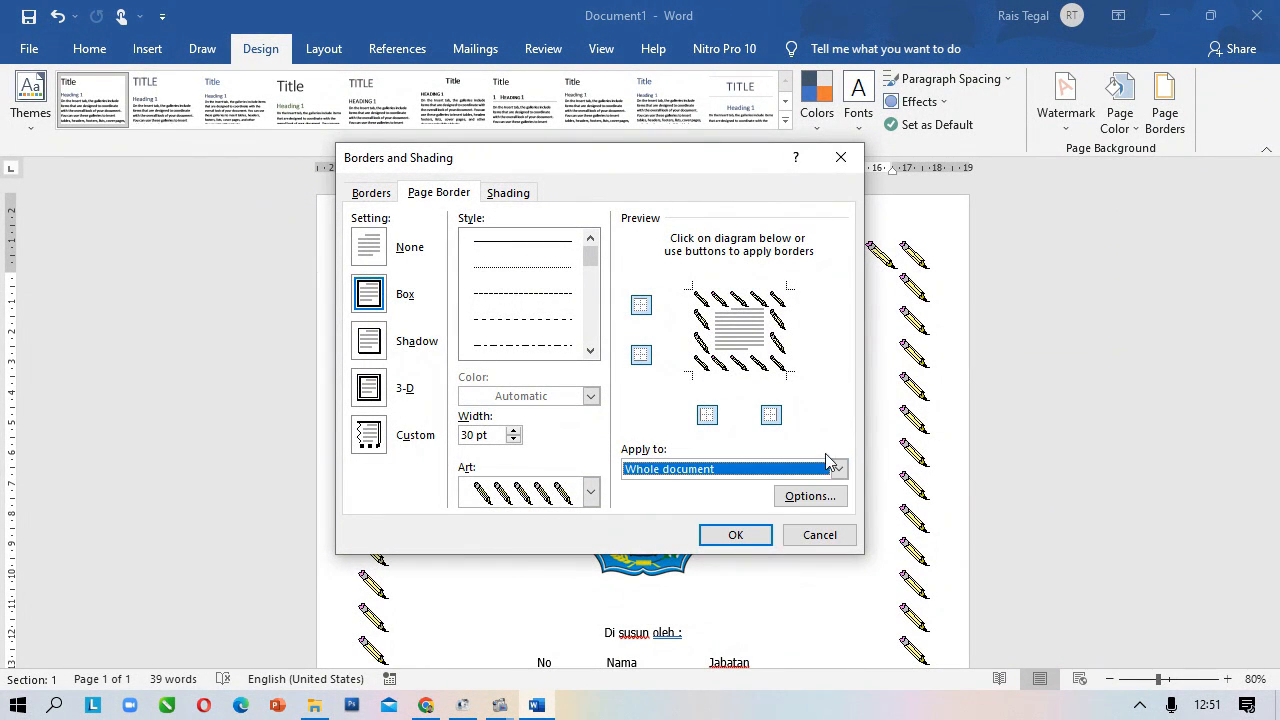
click(810, 496)
click(535, 245)
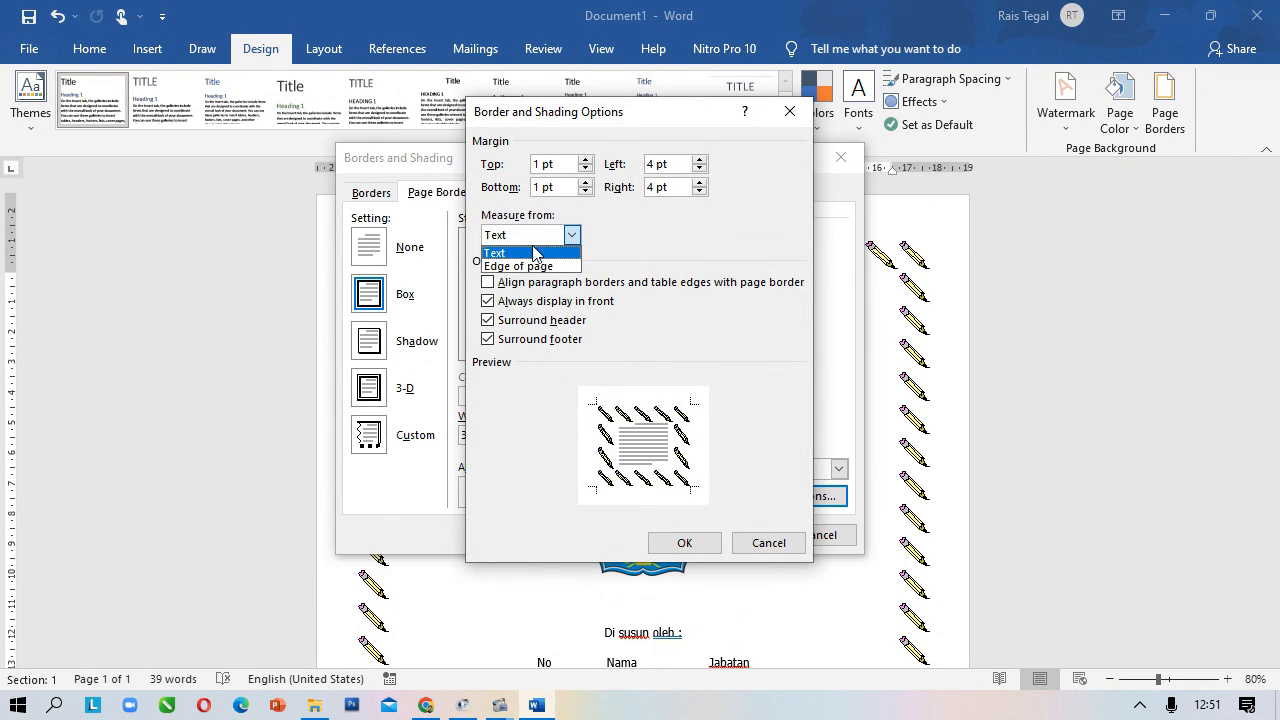
click(530, 266)
click(679, 545)
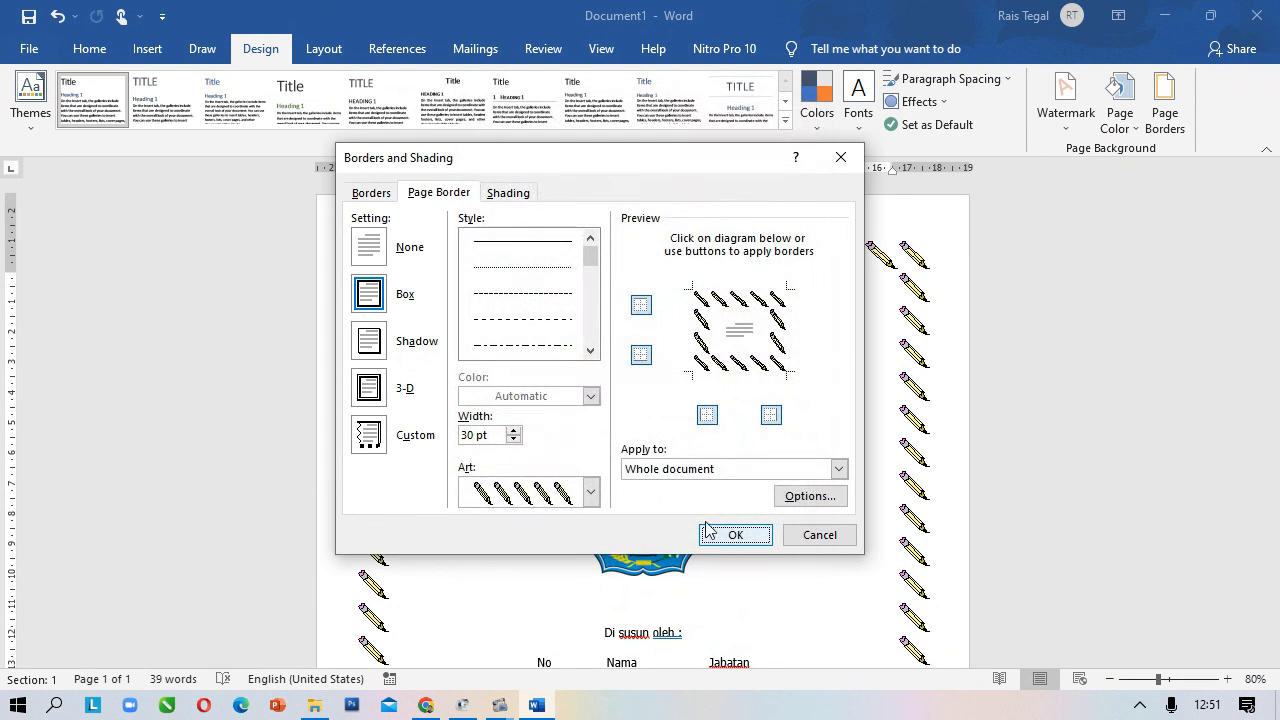
click(730, 533)
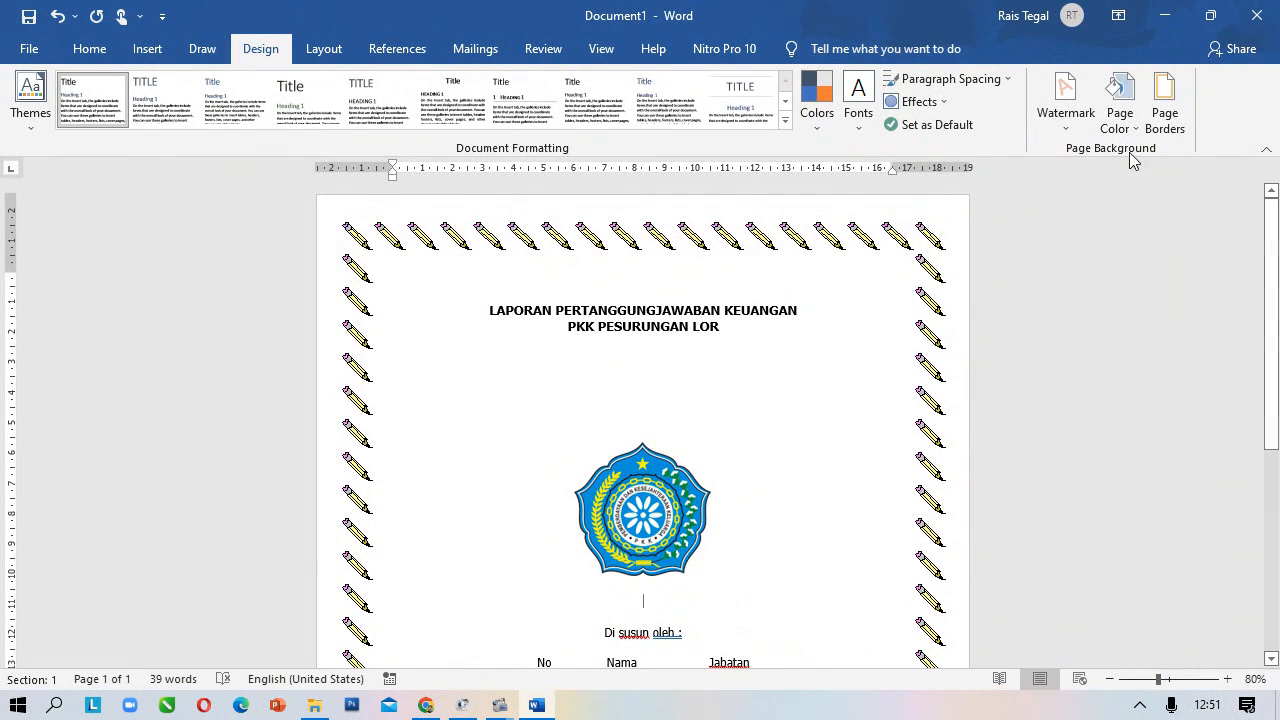
Move the pencil page border inward by measuring it from Text instead of the page edge, and apply it to the page.
click(1163, 120)
click(808, 496)
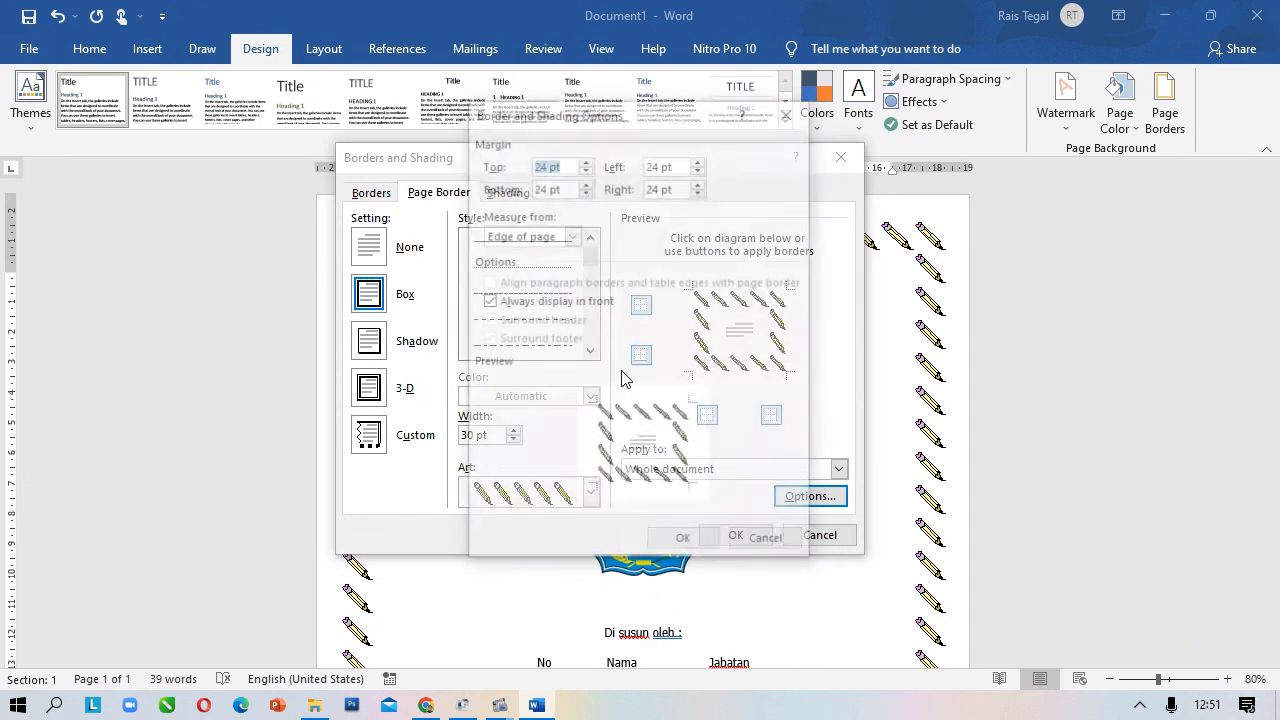
click(530, 235)
click(534, 250)
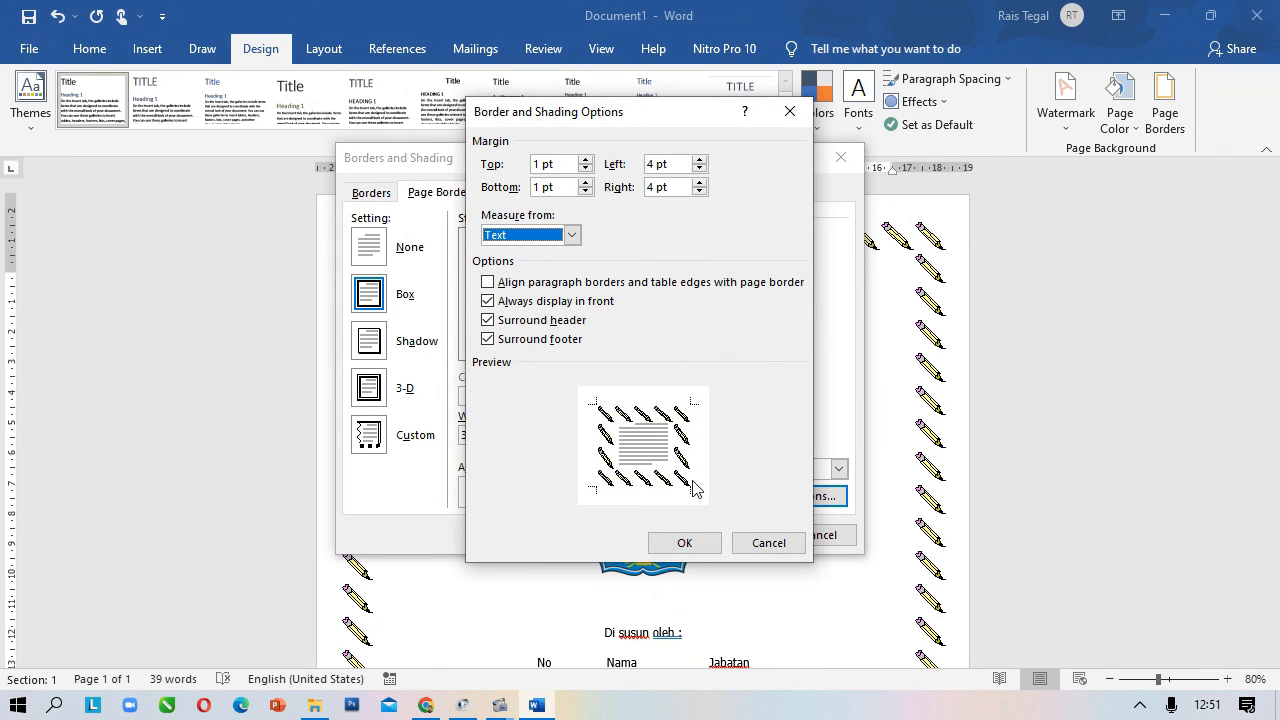
click(686, 543)
click(734, 534)
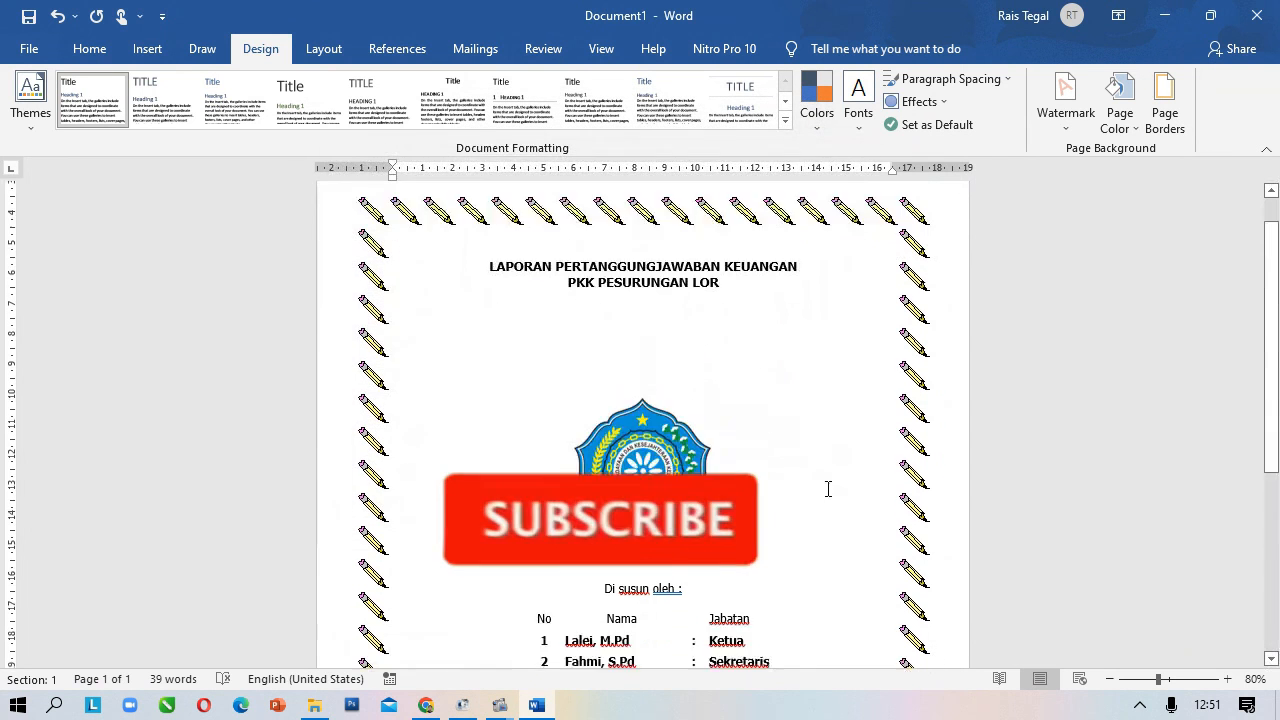
scroll(813, 507, down, 5)
scroll(813, 507, up, 5)
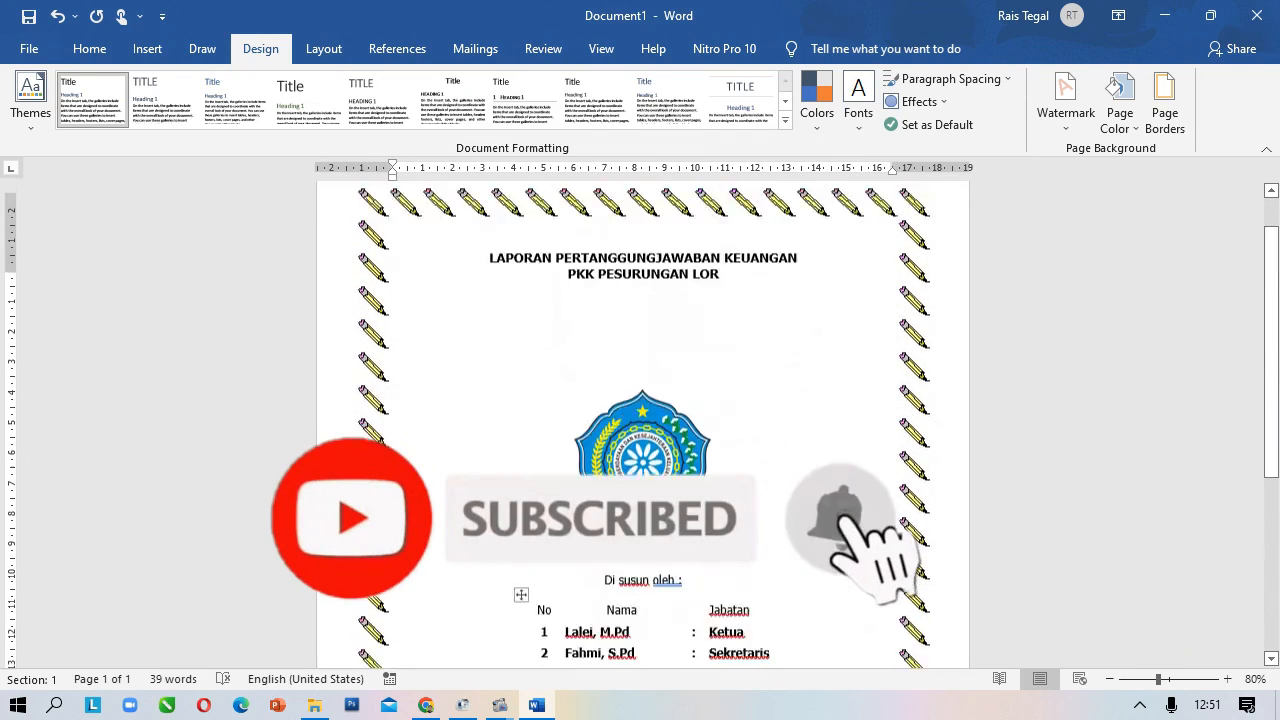